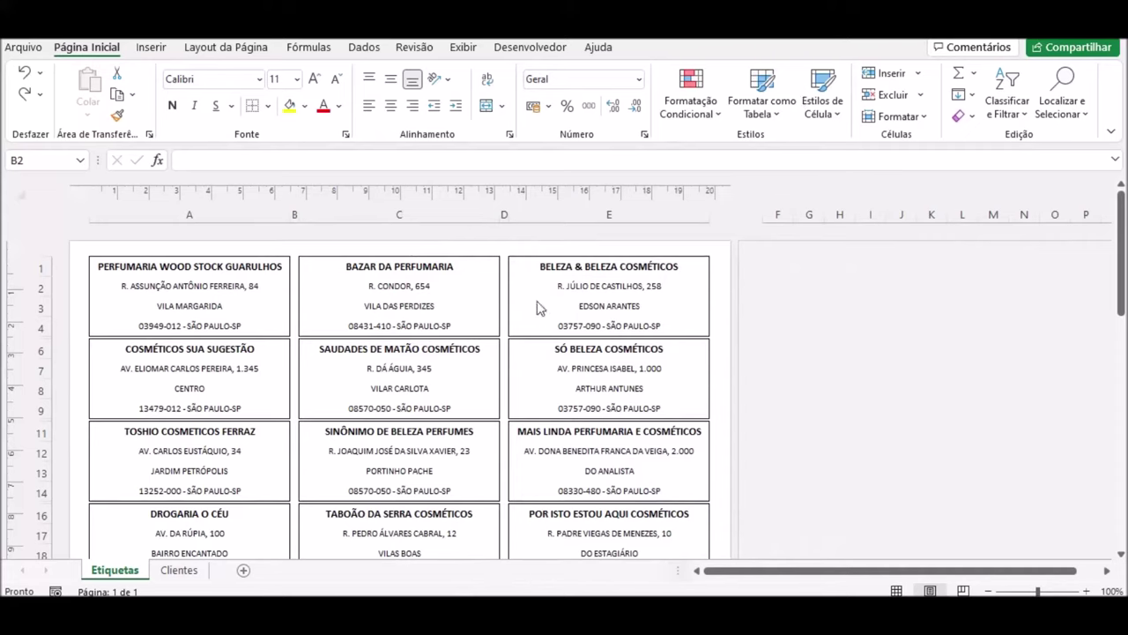
Step: Scroll through the Etiquetas labels, then switch to the Clientes client address table
scroll(499, 361, down, 1)
scroll(499, 361, down, 1)
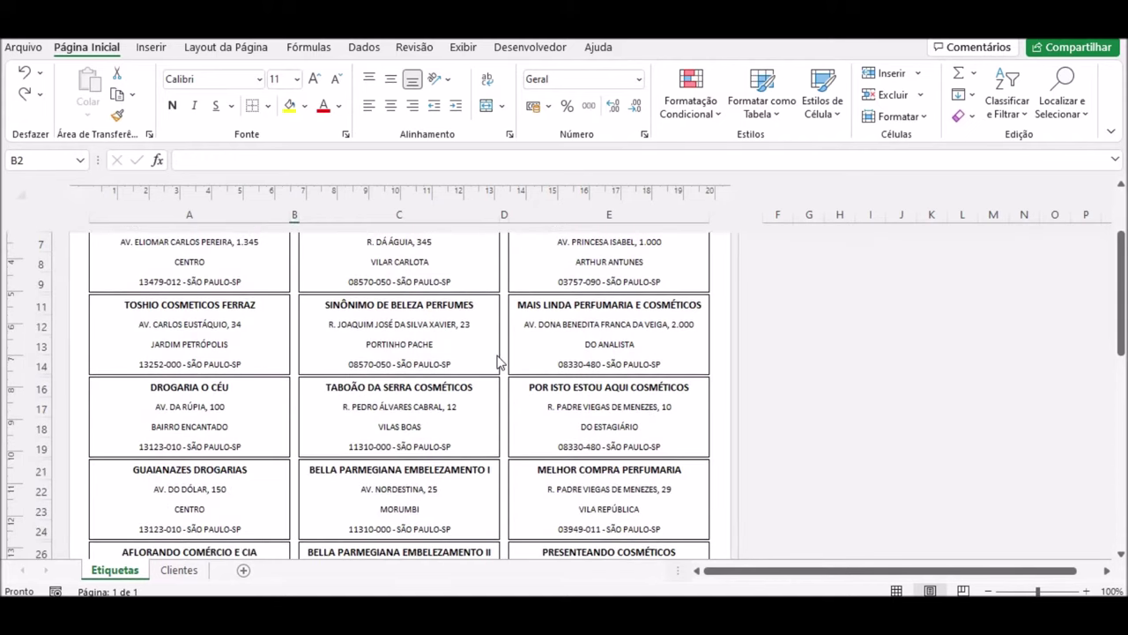
scroll(499, 361, down, 1)
scroll(499, 361, down, 1)
scroll(499, 361, up, 3)
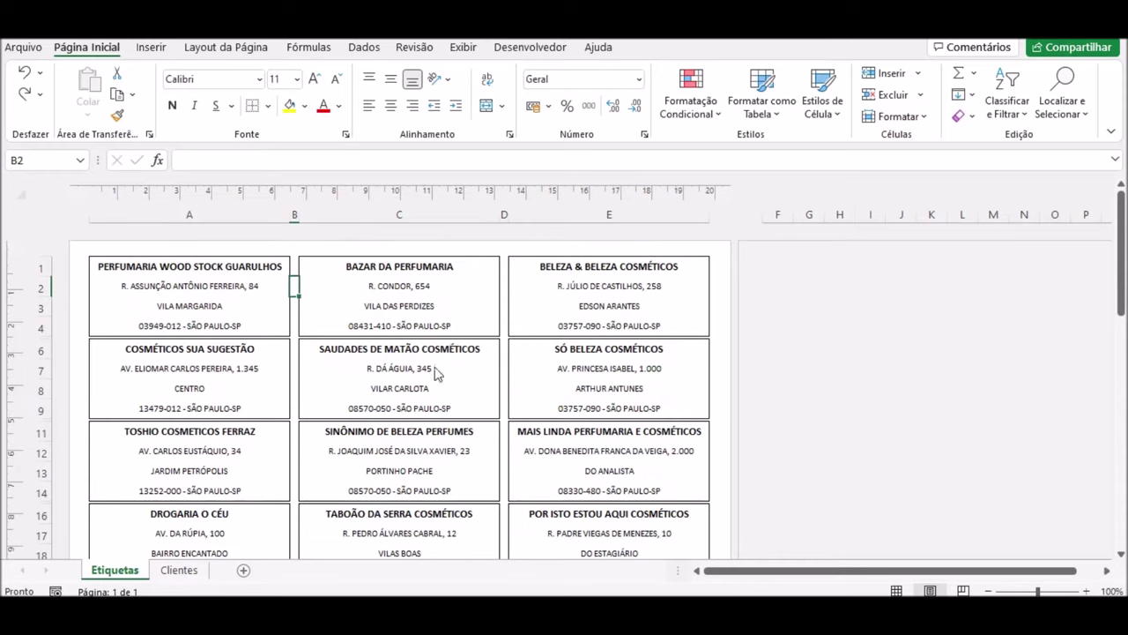
click(178, 570)
click(178, 571)
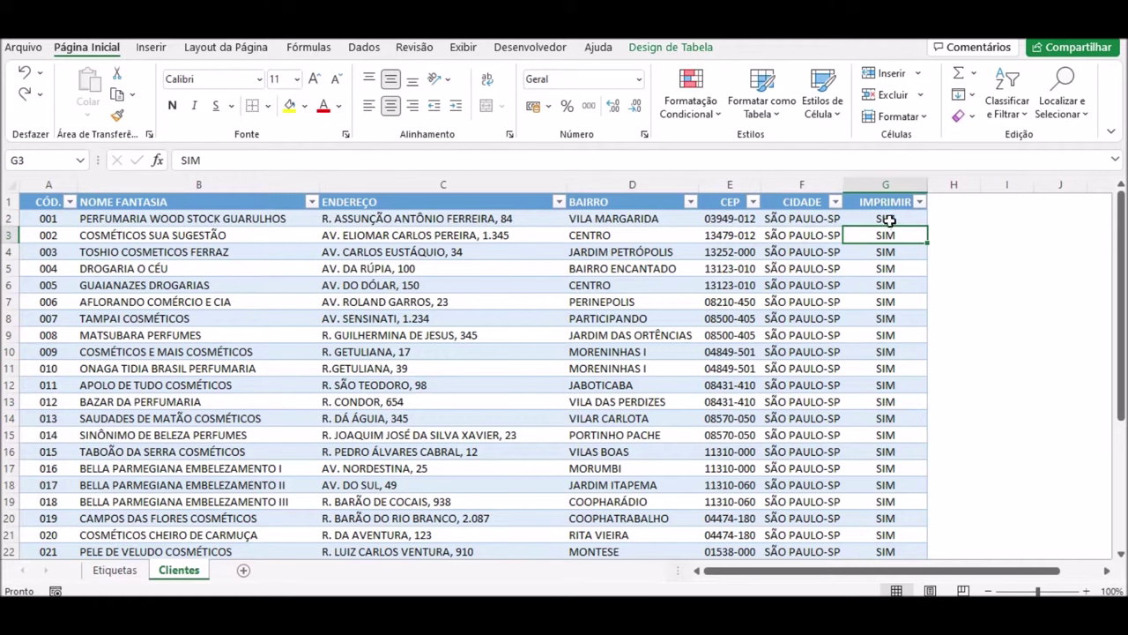
Step: Set client 001's IMPRIMIR to NÃO and check that its label blanks on Etiquetas
click(889, 218)
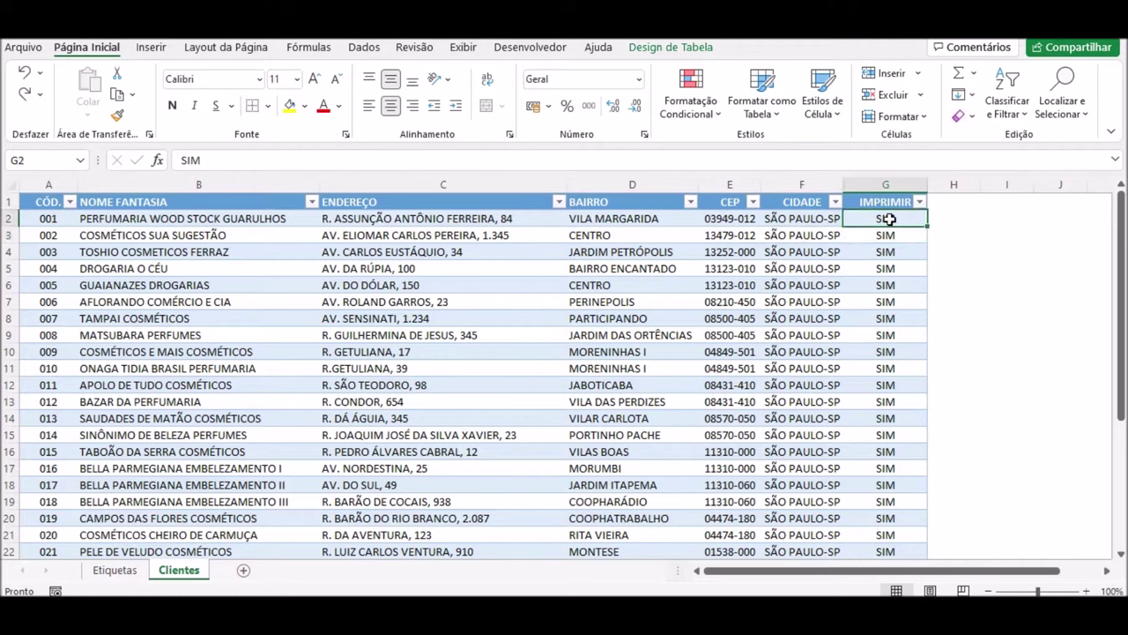
text(NÃO)
key(Return)
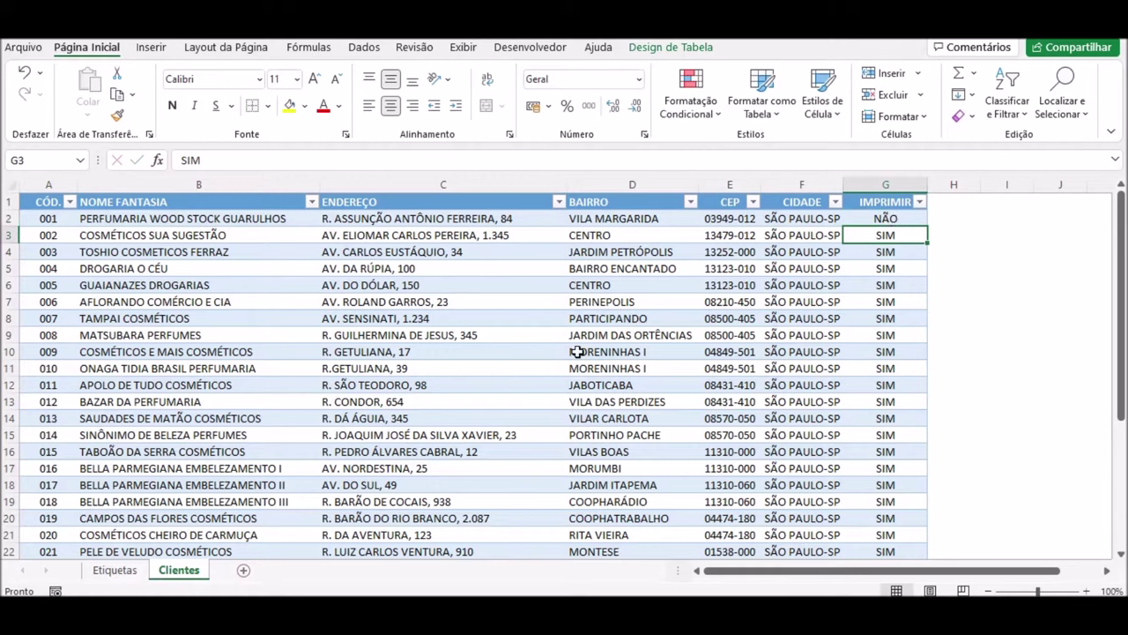
click(116, 569)
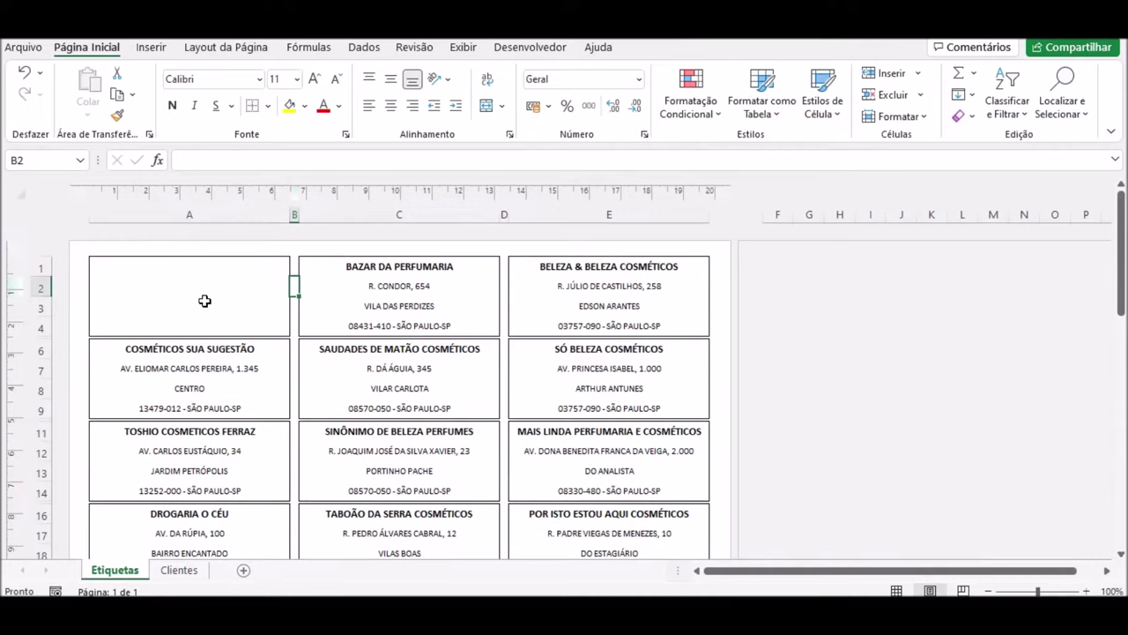
Step: Restore client 001's IMPRIMIR to SIM and go back to Etiquetas
click(190, 572)
click(892, 217)
text(SIM)
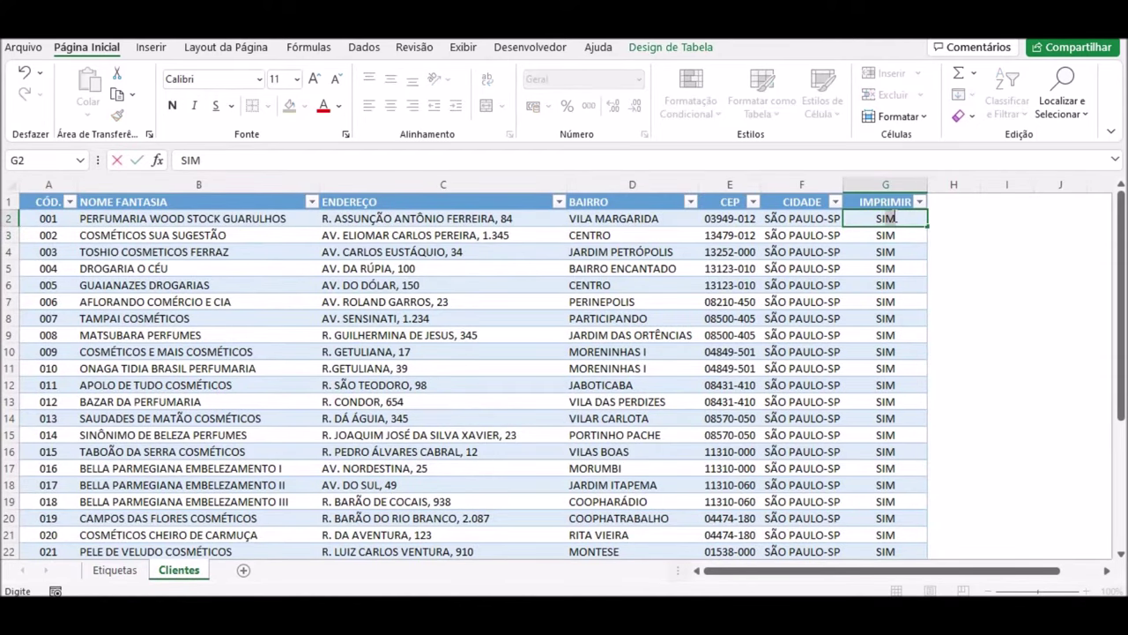
key(Return)
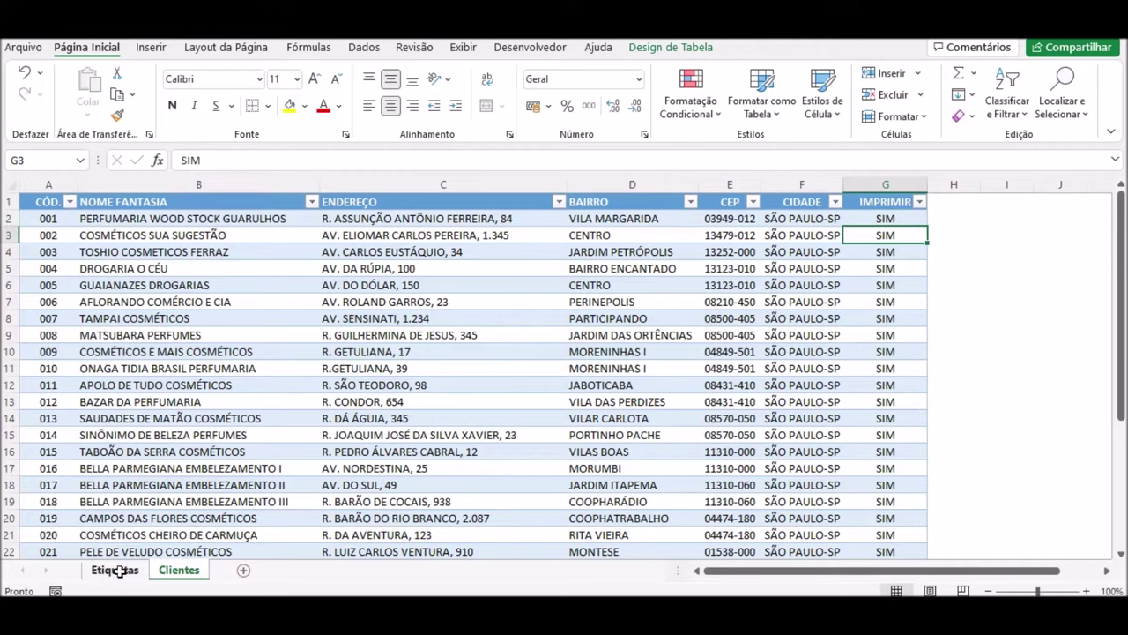
click(117, 570)
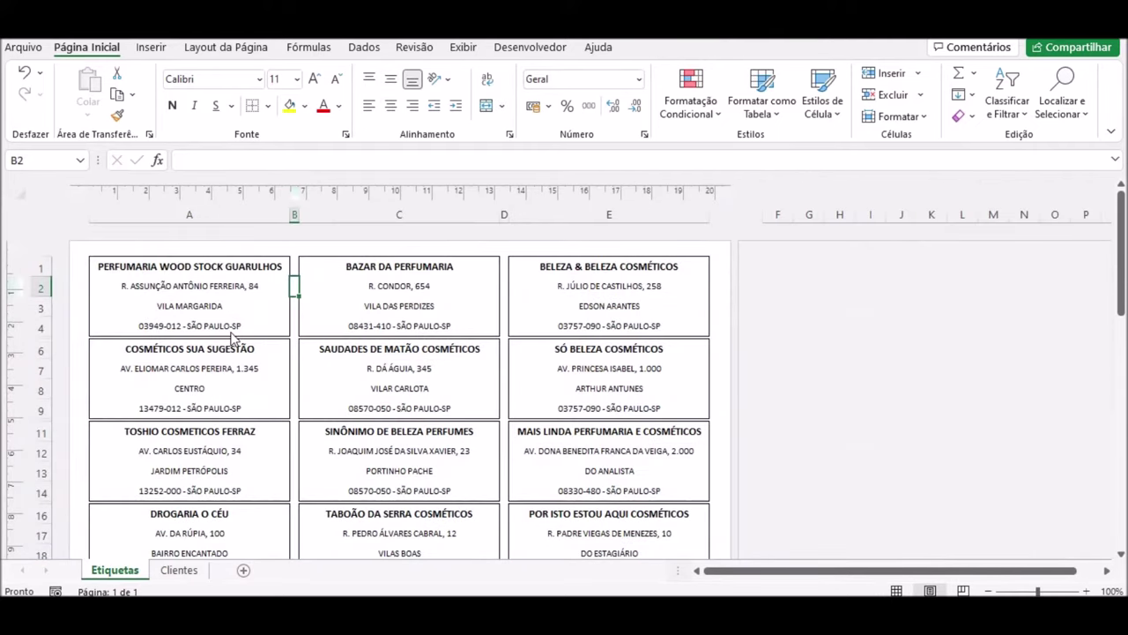
click(21, 48)
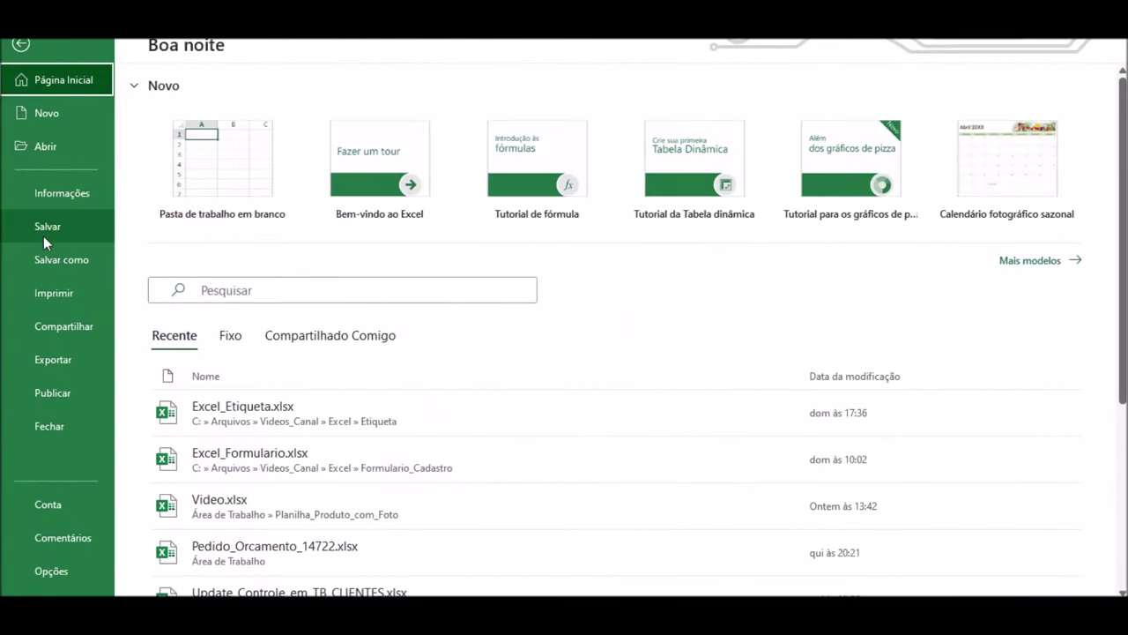
click(52, 304)
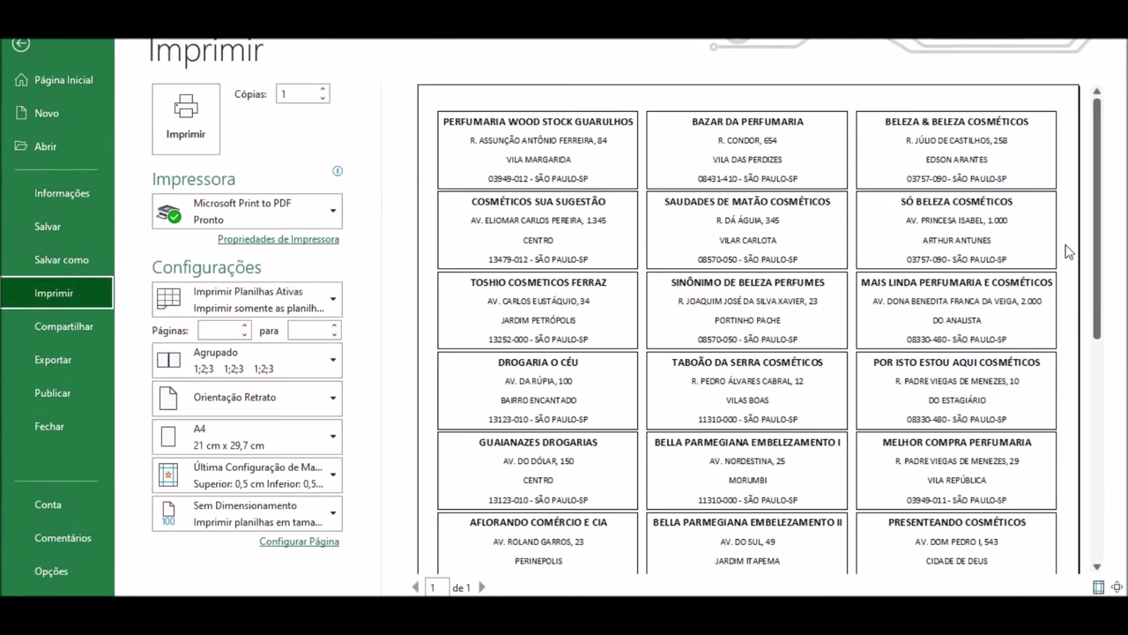
drag(1098, 251, 1091, 455)
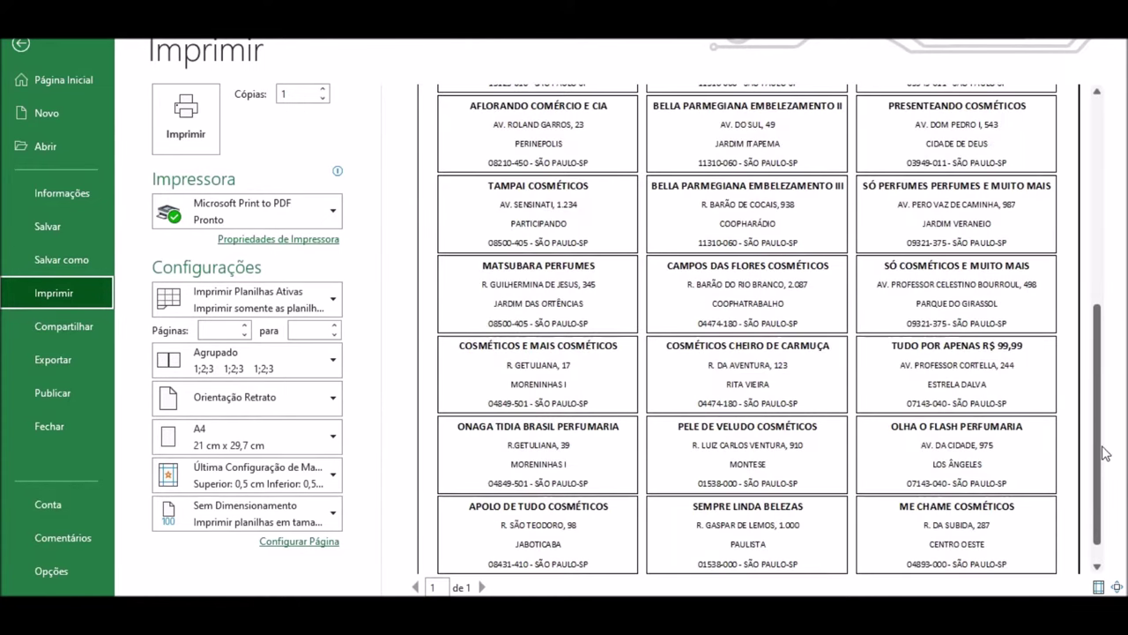
drag(1098, 454, 1109, 246)
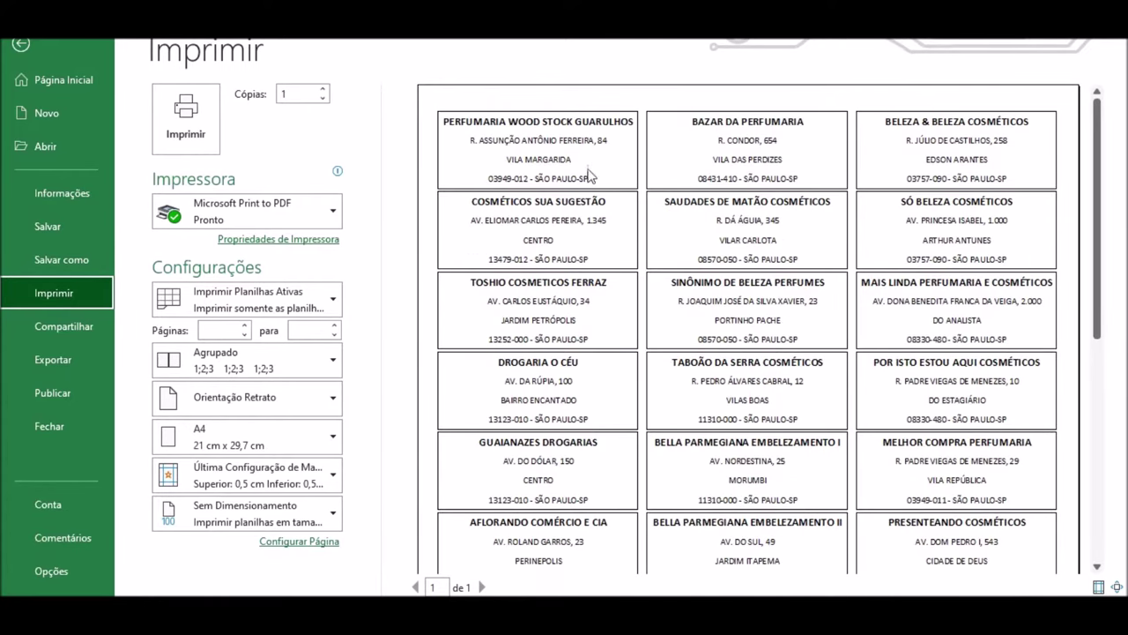
click(24, 49)
mouse_move(108, 264)
mouse_down()
mouse_move(578, 491)
mouse_move(574, 552)
mouse_up()
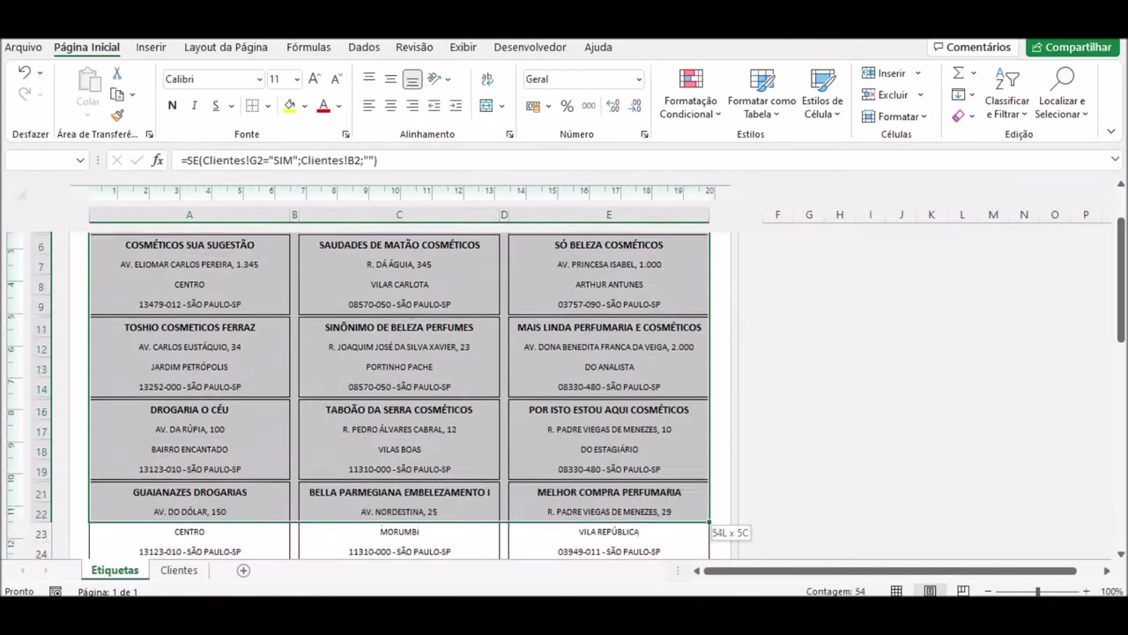
Step: Apply Sem Borda to A1:E54 and open the print preview of the borderless labels
mouse_move(574, 552)
mouse_down()
mouse_move(575, 580)
mouse_move(596, 474)
mouse_up()
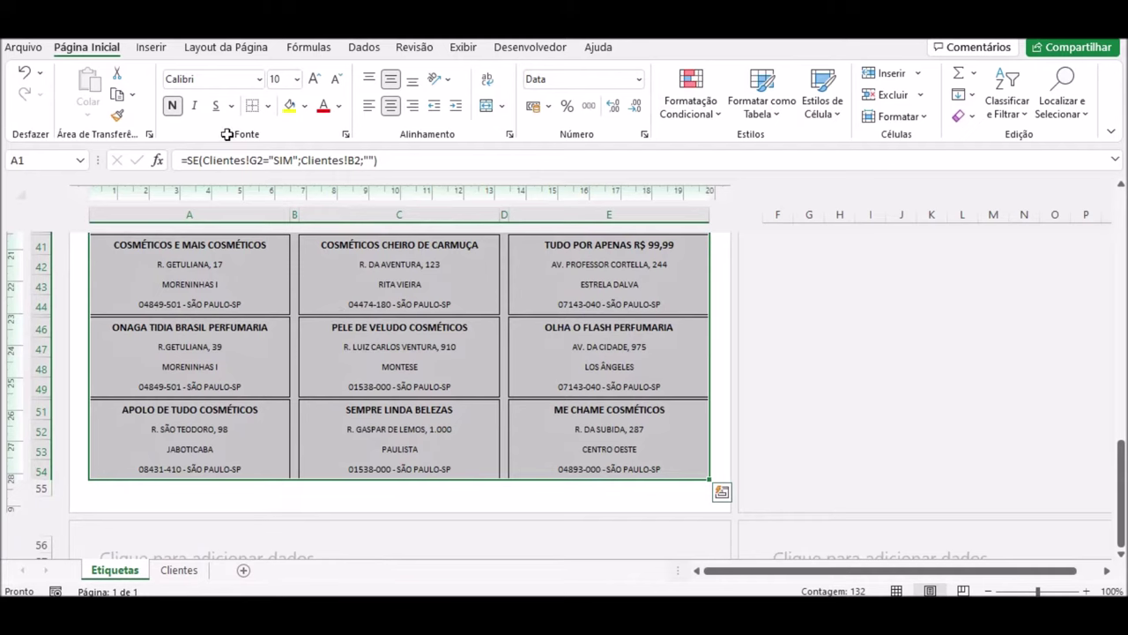
click(252, 105)
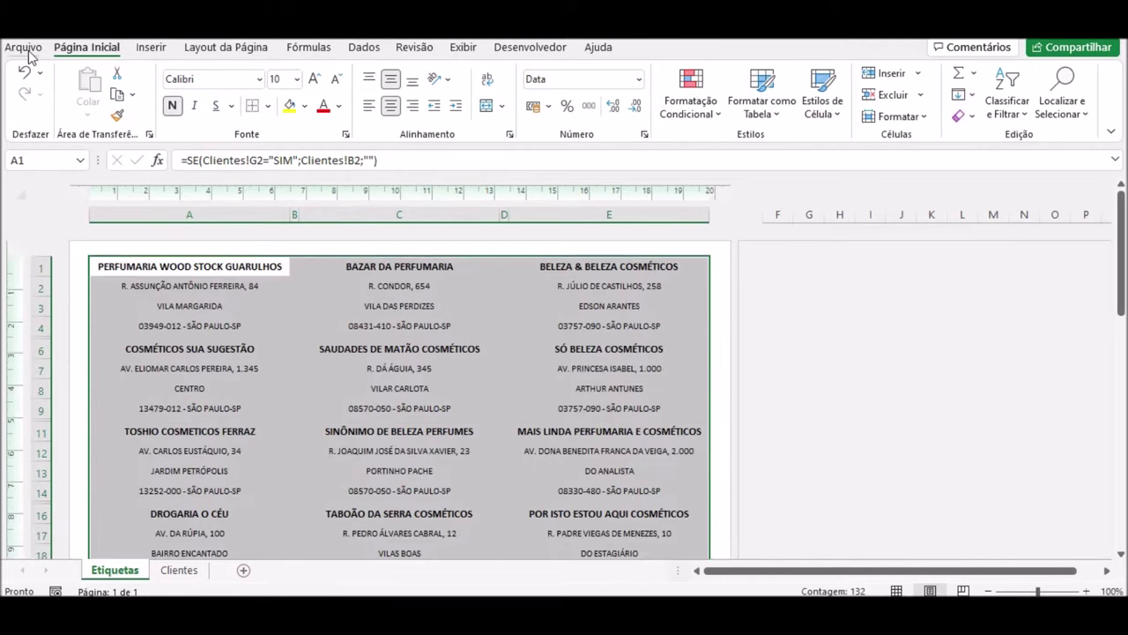
click(25, 49)
click(78, 293)
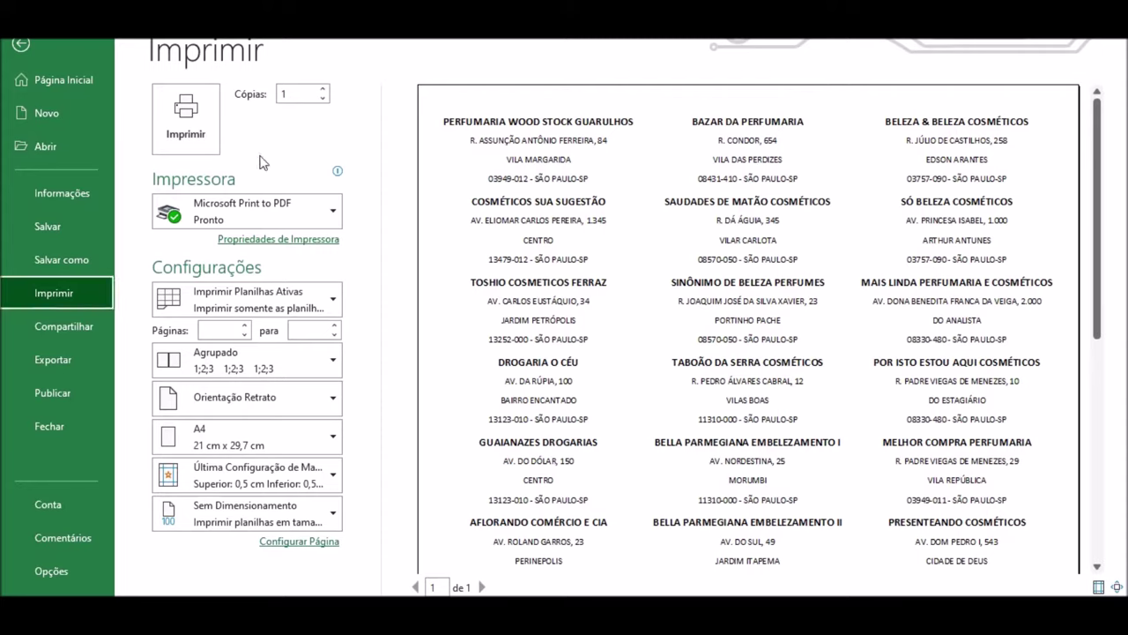
Step: Leave the print preview and return to the worksheet
click(21, 44)
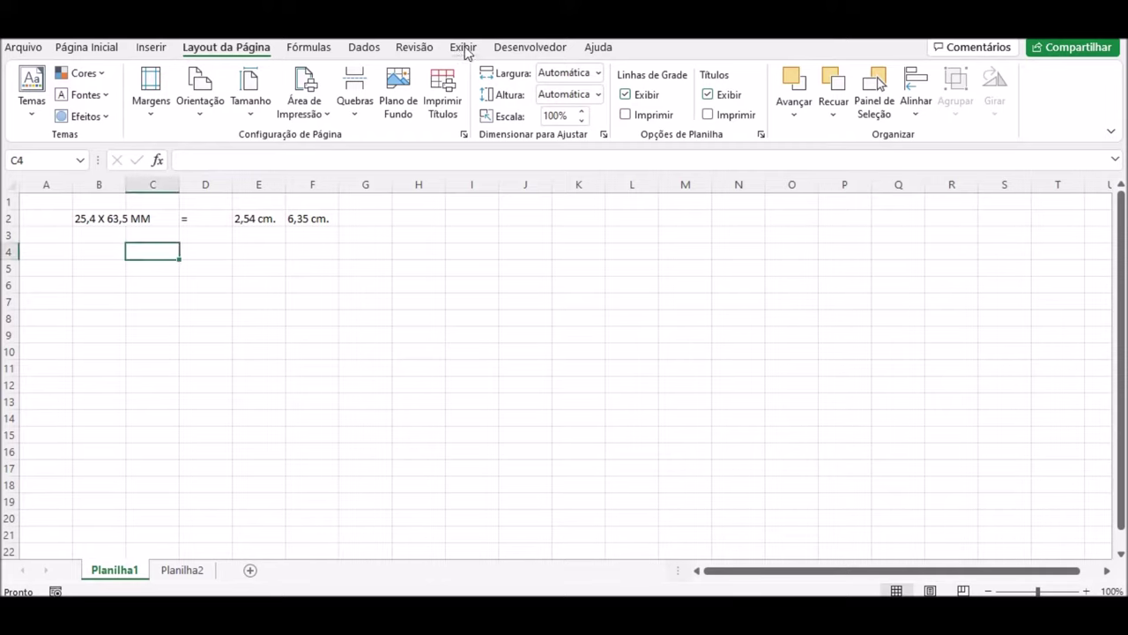
Step: Switch Planilha1 to Layout da Página view from the Exibir ribbon
click(463, 47)
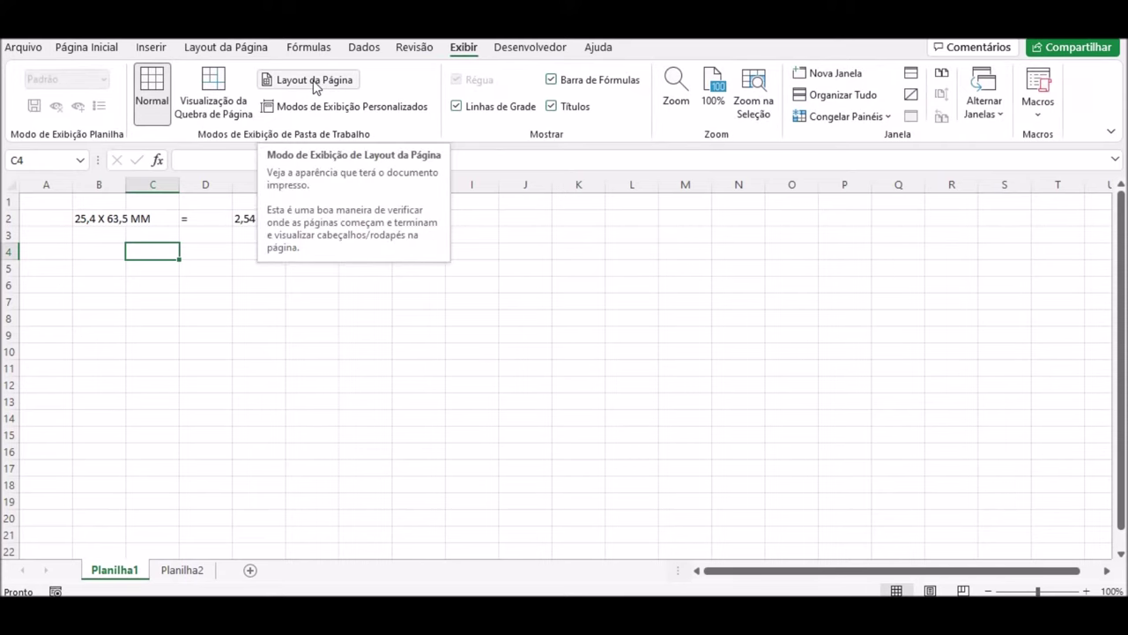
click(315, 81)
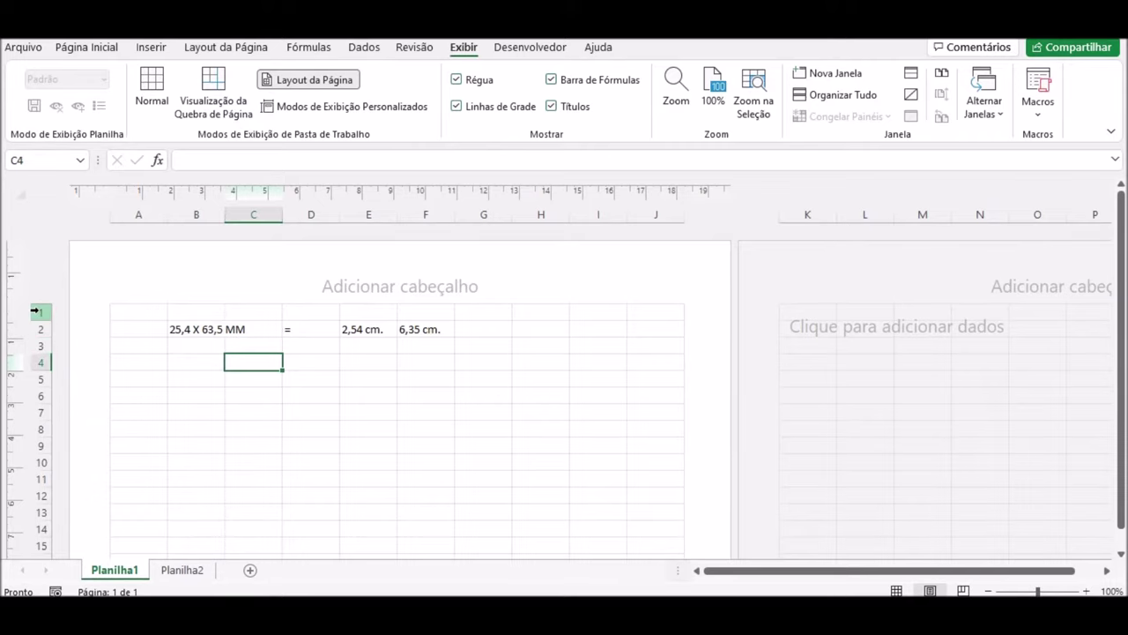
Step: Set rows 1–4 to a row height of 0,6 and inspect the resized rows
drag(36, 312, 31, 362)
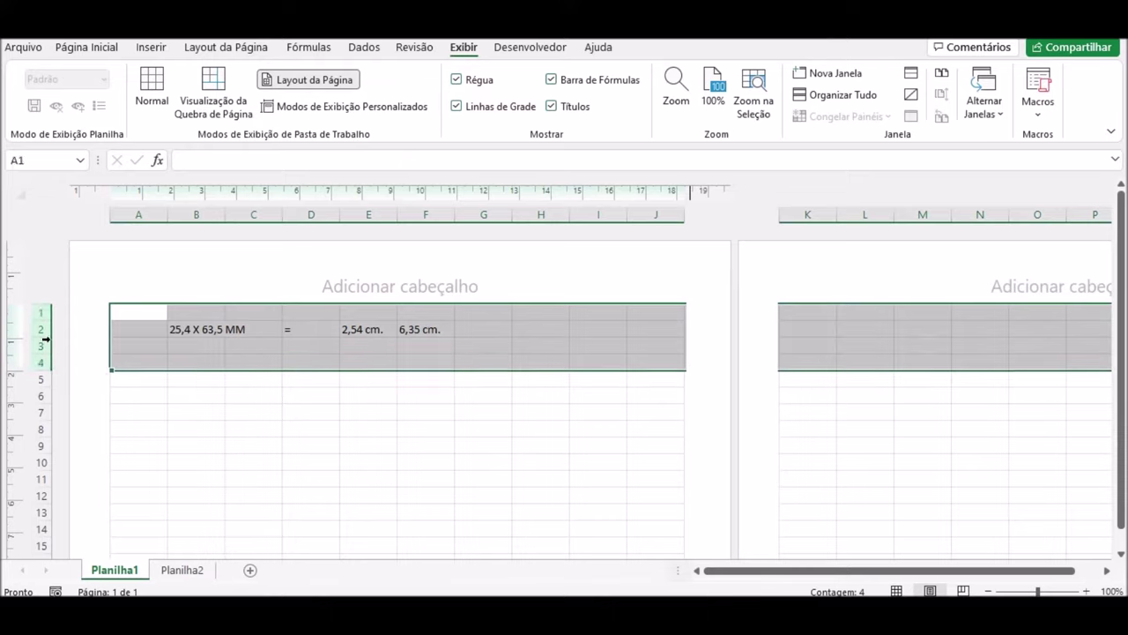
right_click(38, 329)
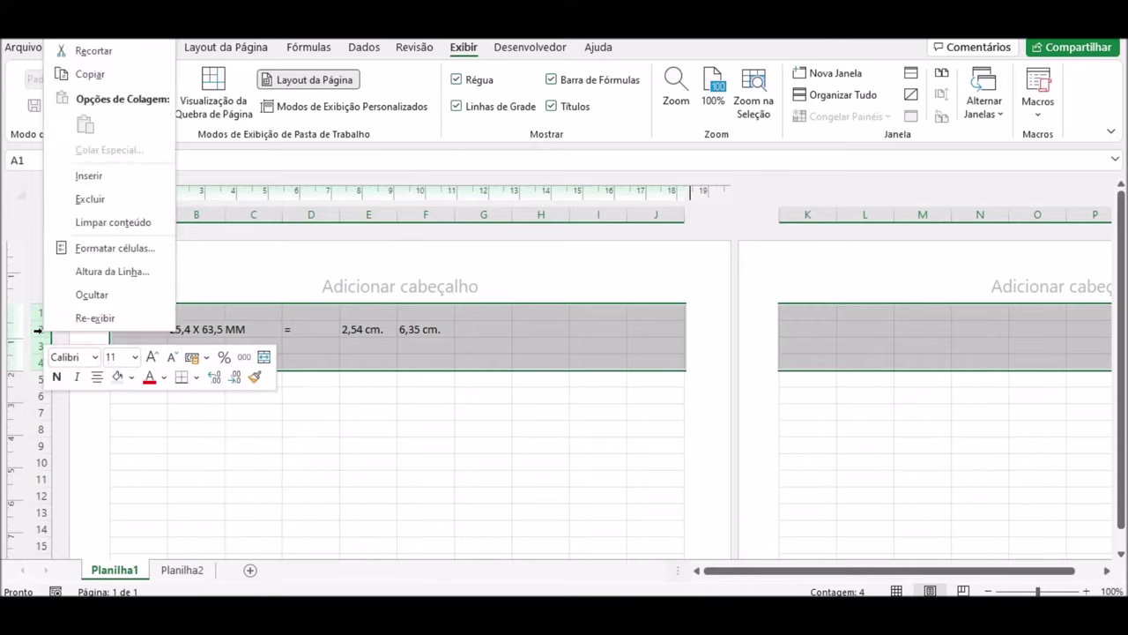
click(109, 272)
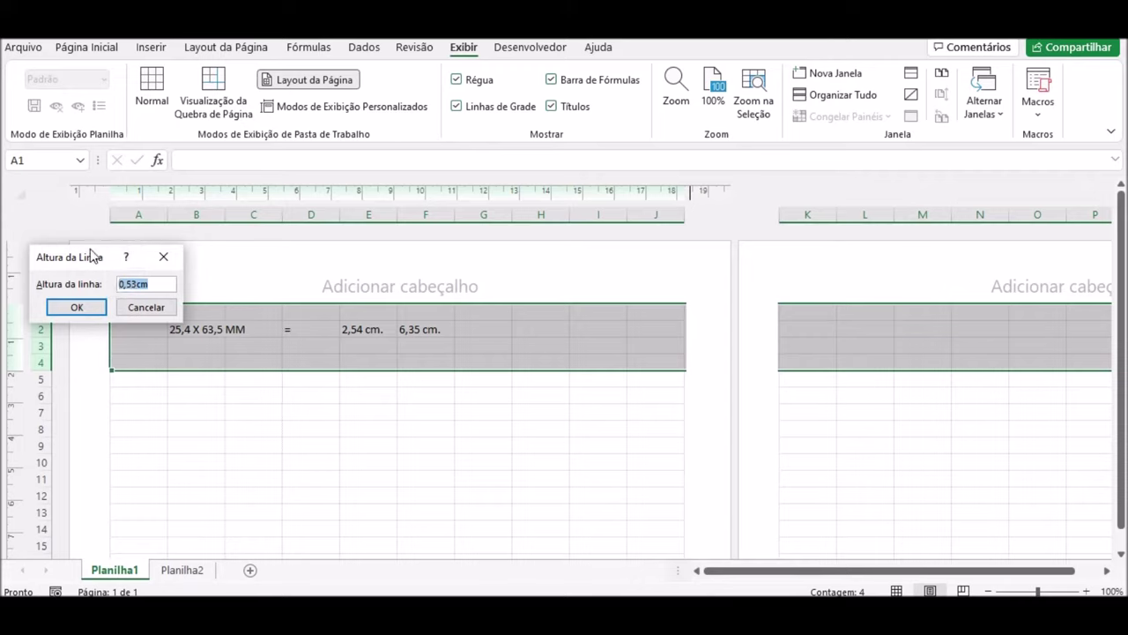
text(0,6)
click(92, 310)
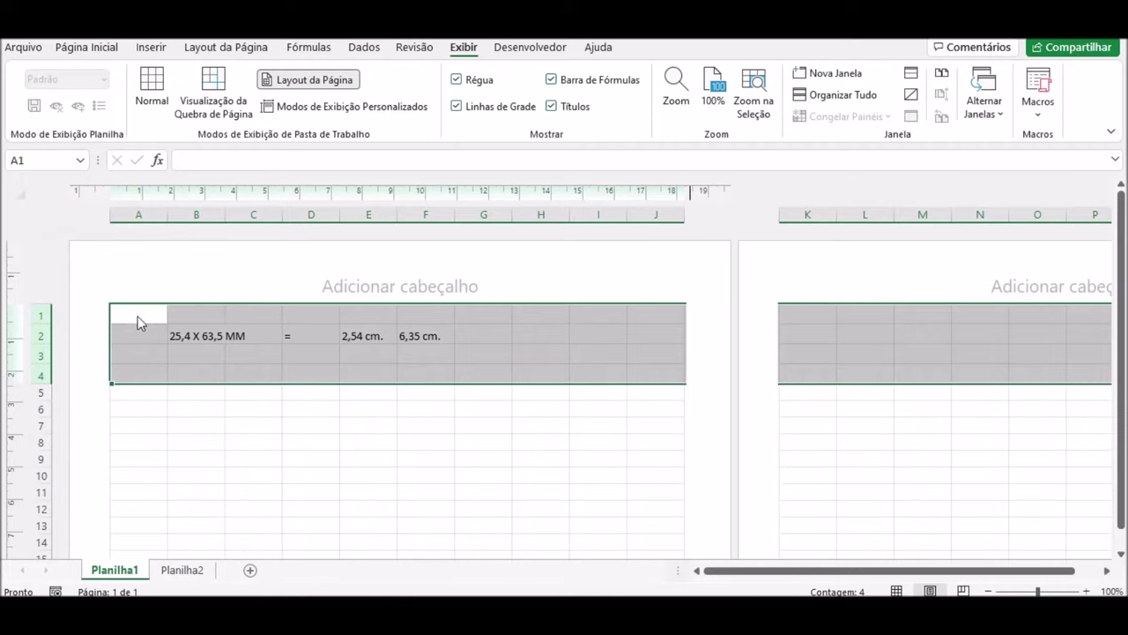
click(136, 315)
click(133, 339)
click(129, 357)
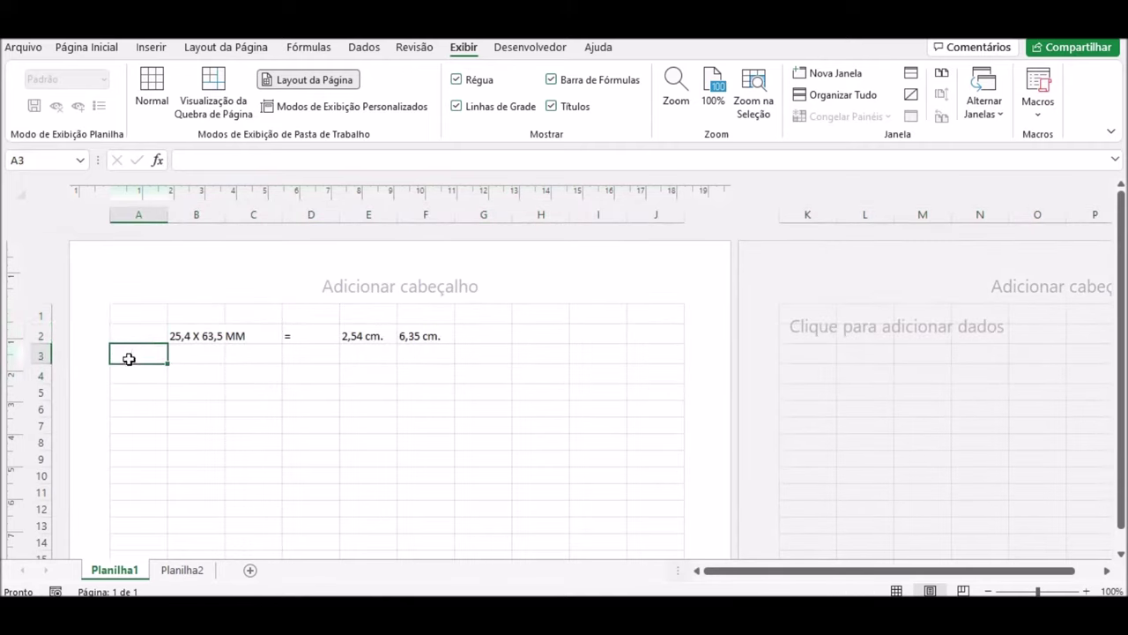
click(125, 374)
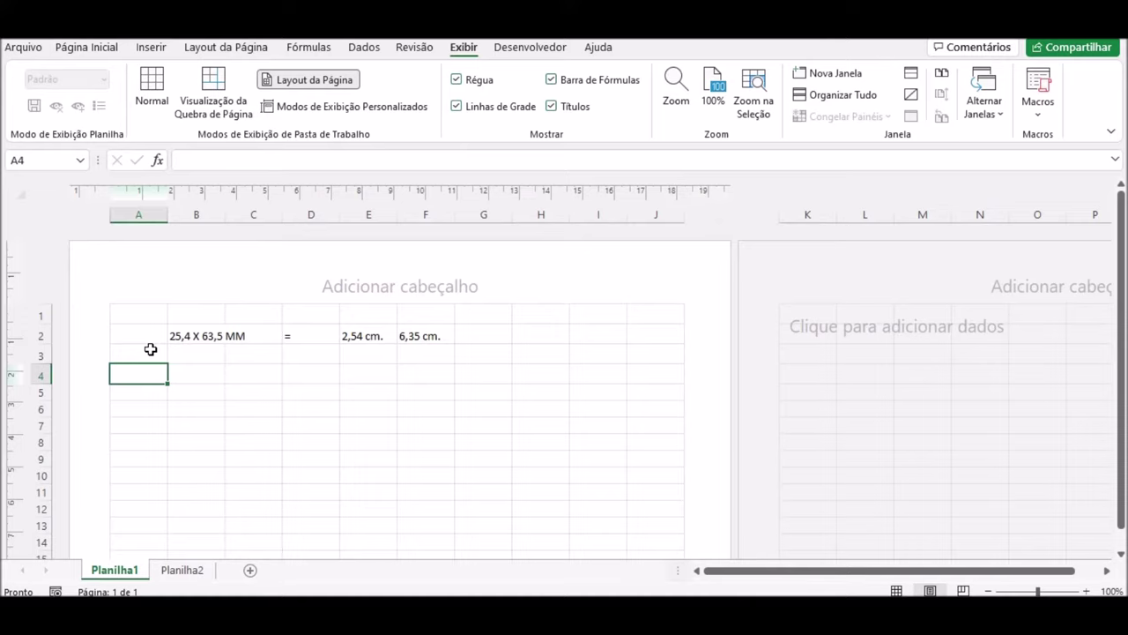
Step: Enter =2,54/4 in cell B3 to get 0,635, then select A1:A4
click(145, 314)
click(139, 334)
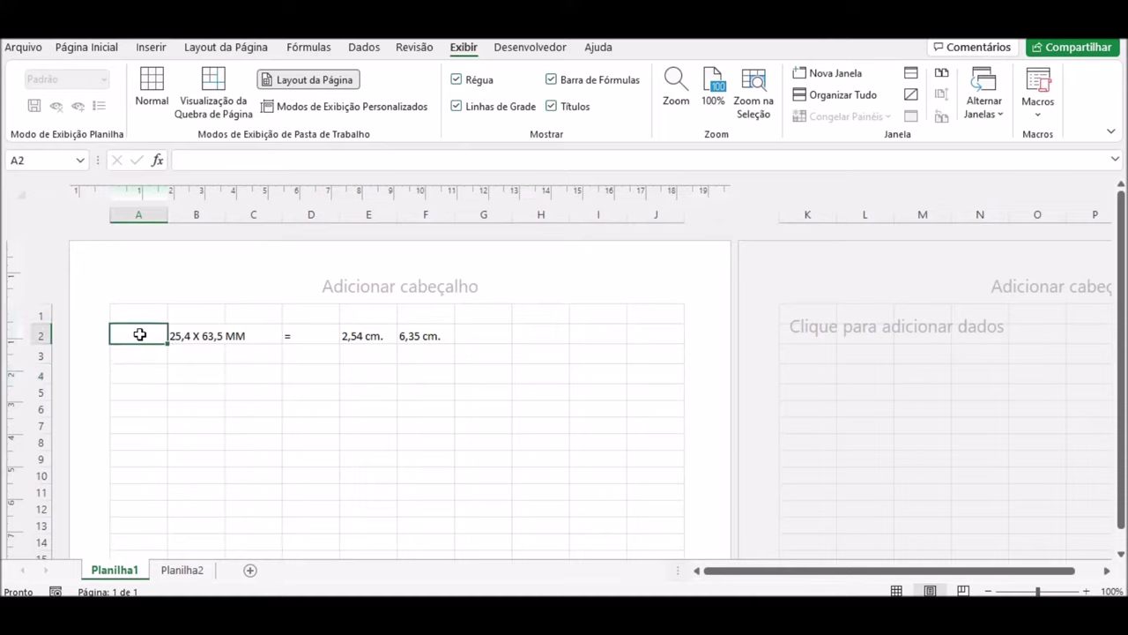
click(133, 354)
click(132, 371)
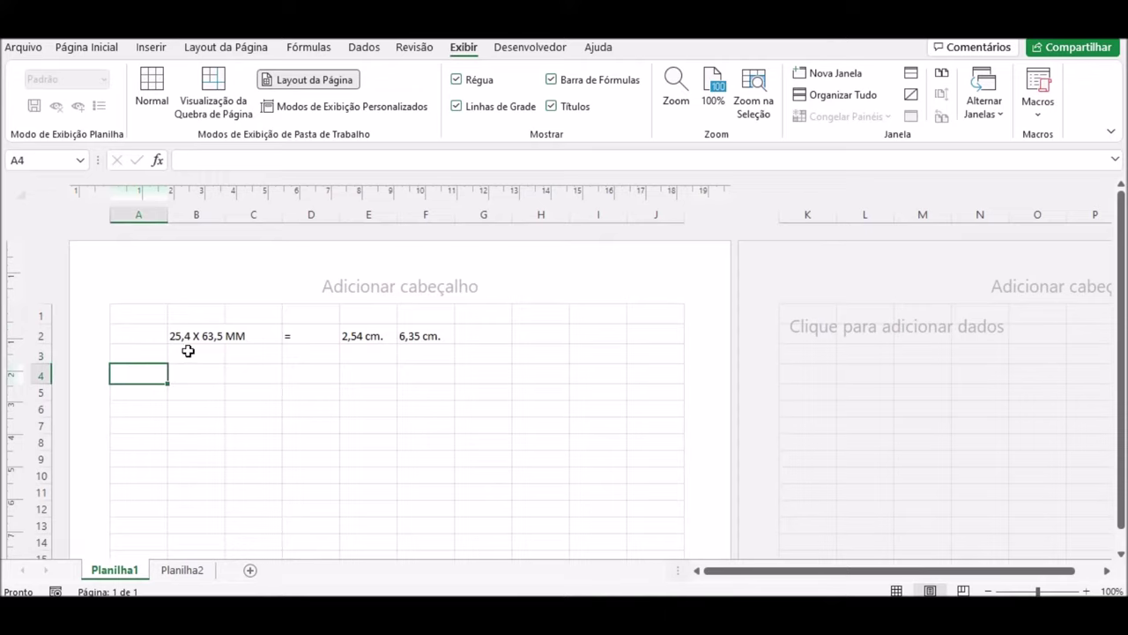
click(189, 351)
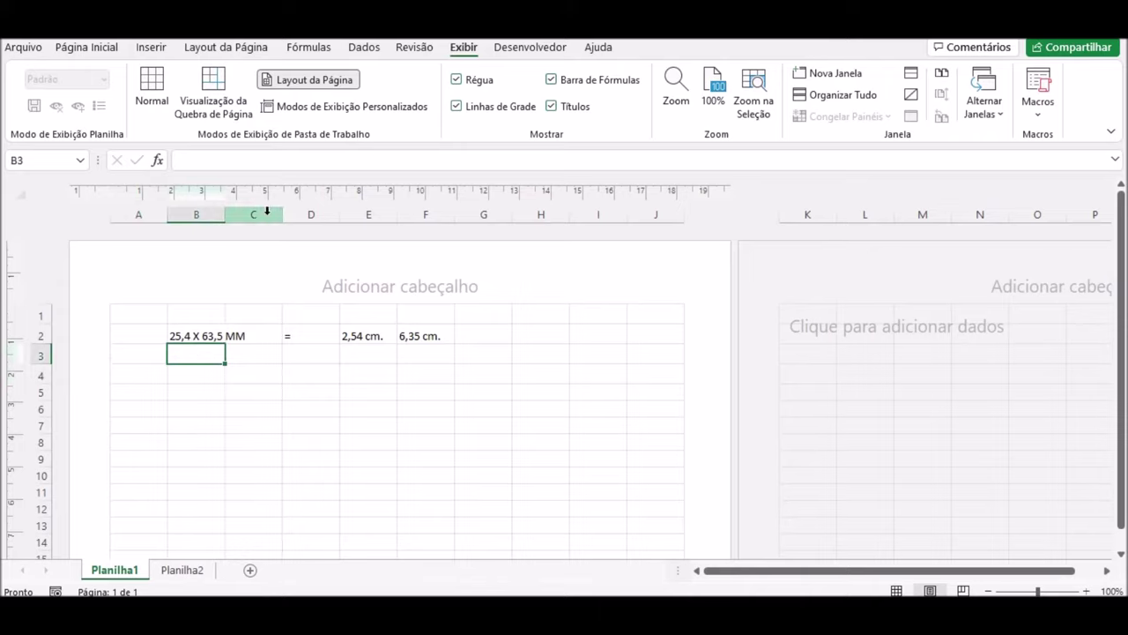
text(=)
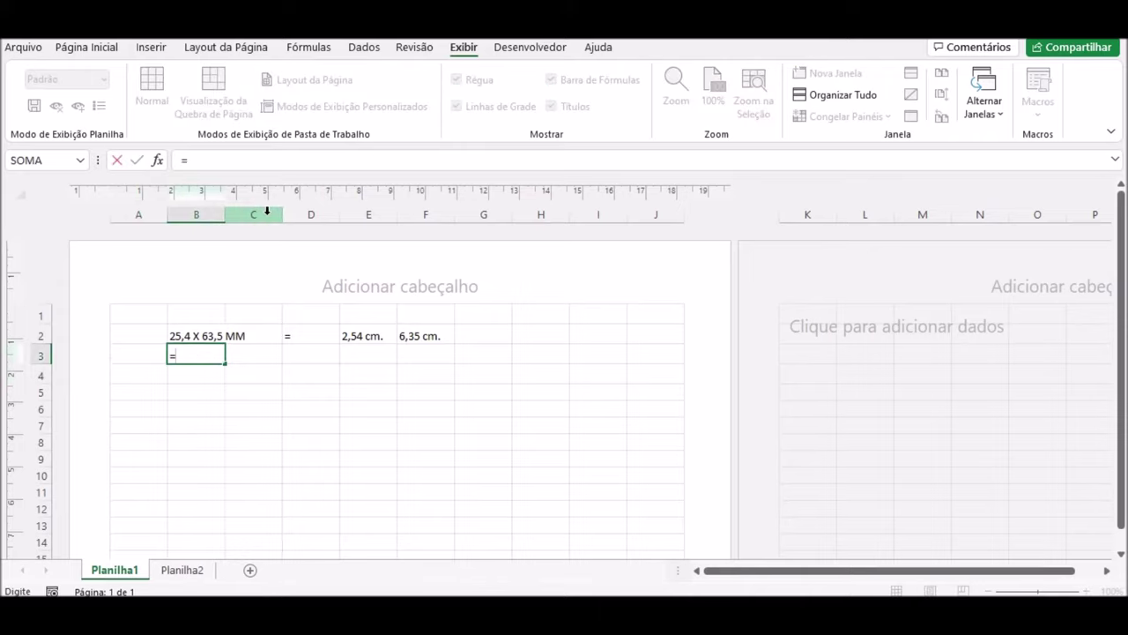
text(2,54/4)
key(Return)
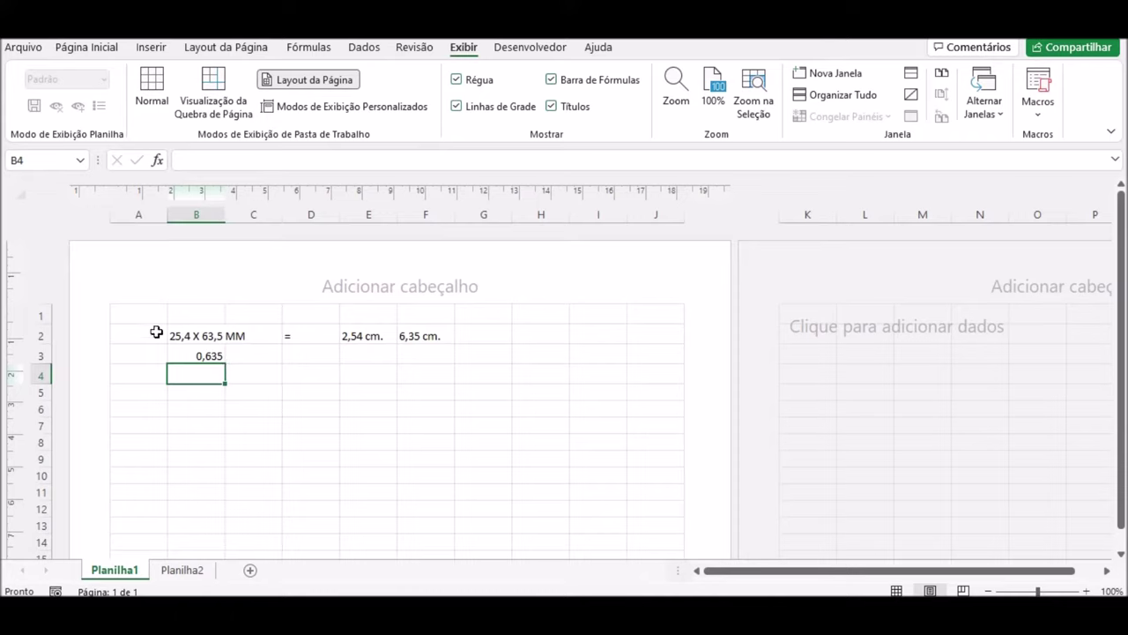
click(148, 317)
drag(146, 325, 138, 374)
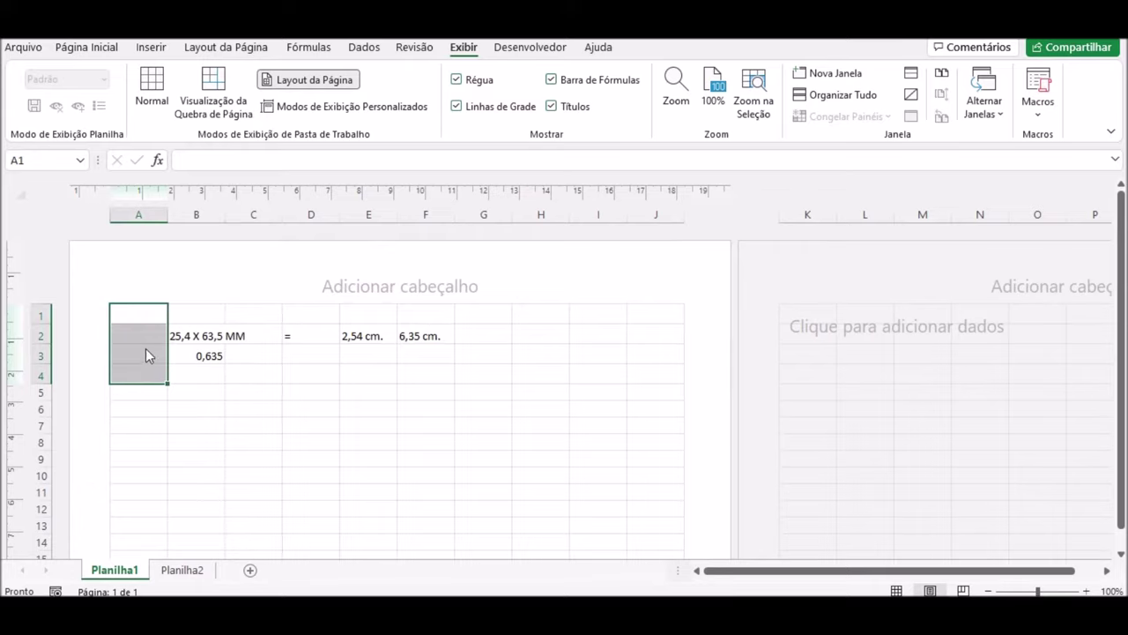
Step: Set column A's width to 6,35 cm via Largura da Coluna
click(149, 356)
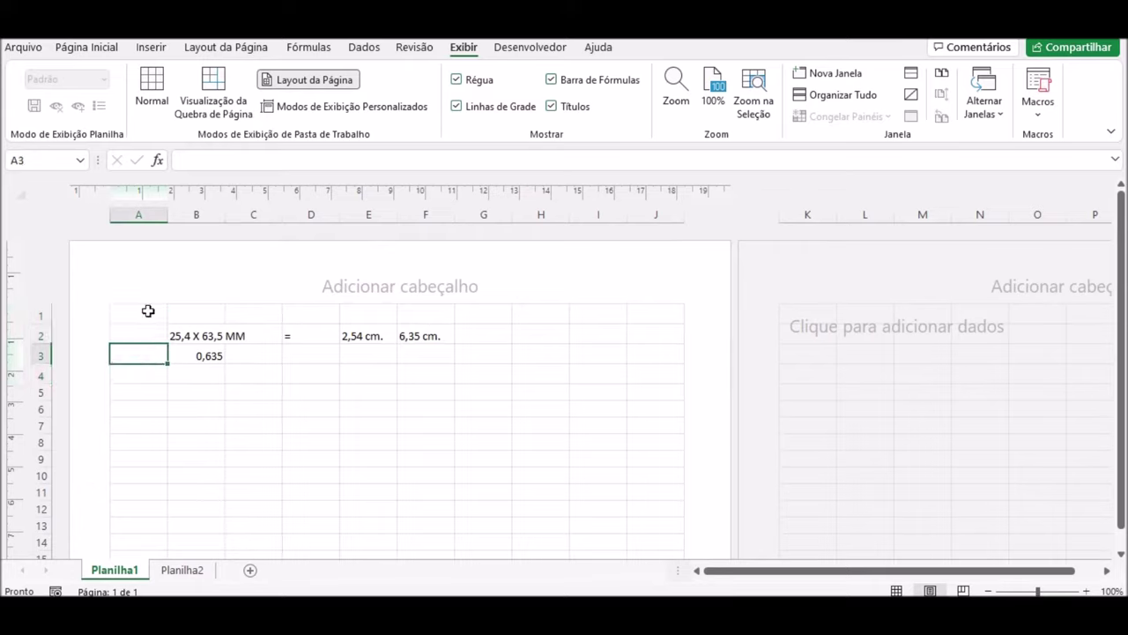
right_click(140, 214)
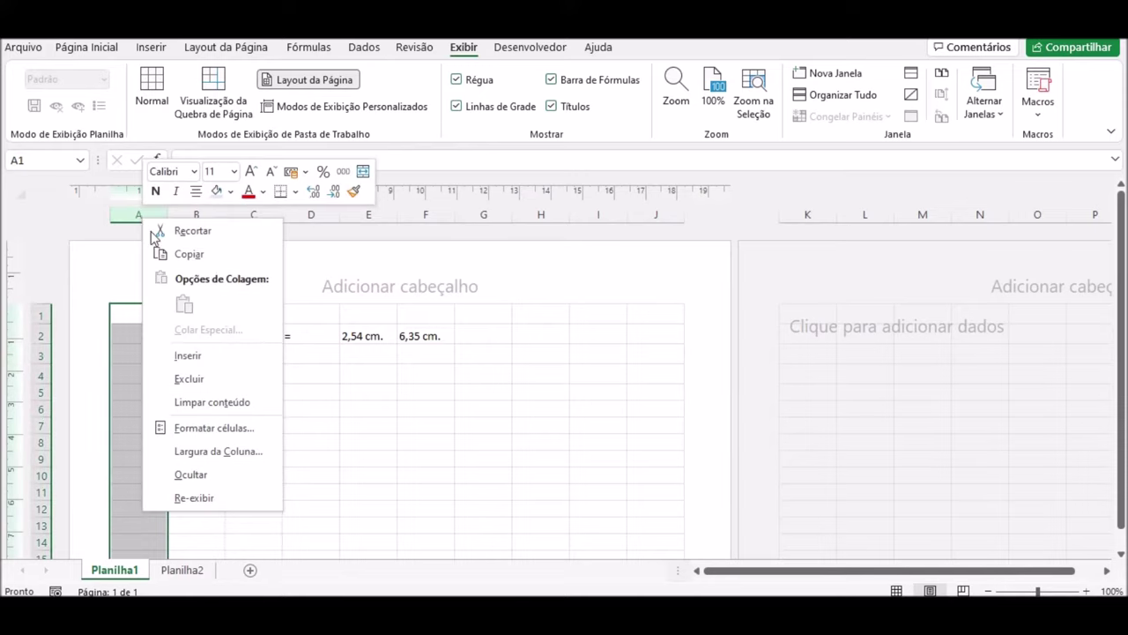
click(235, 451)
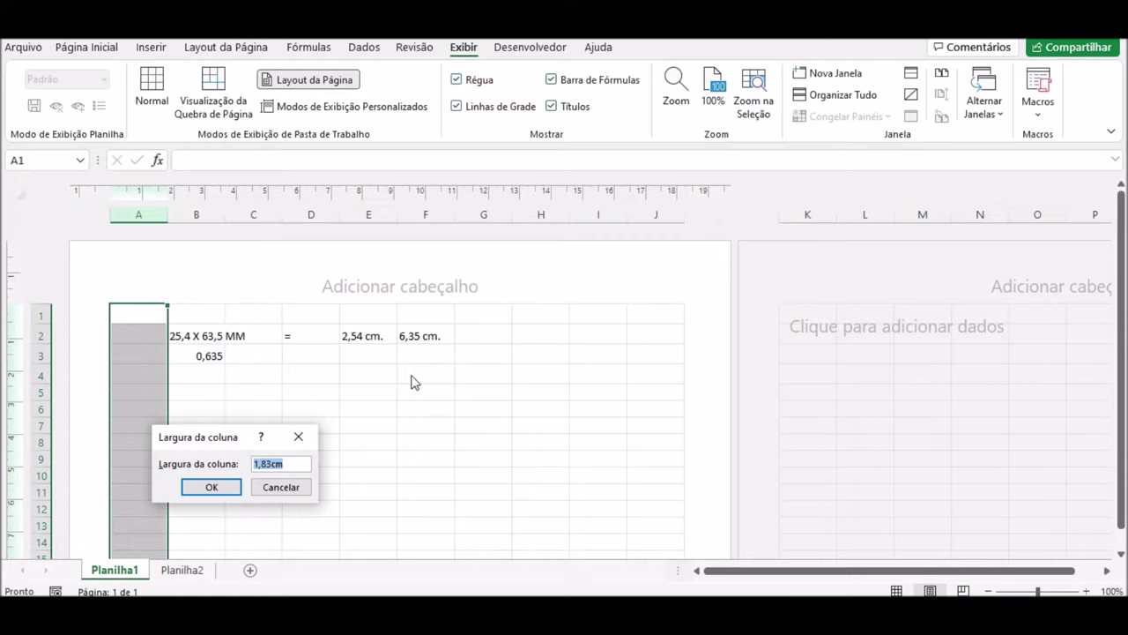
text(6,3)
text(5)
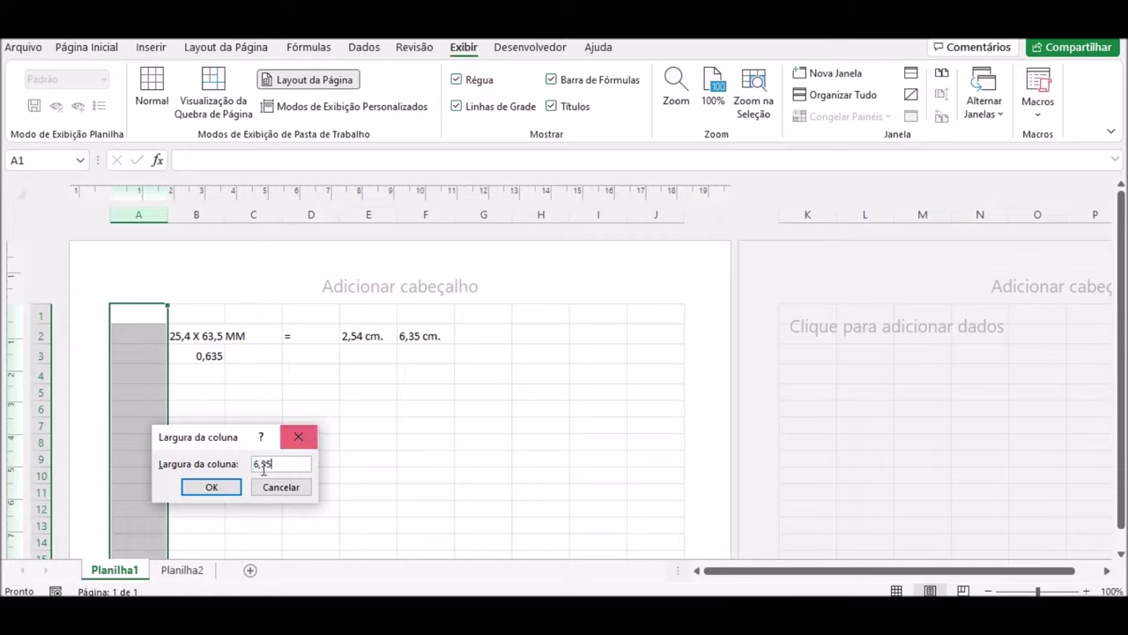
click(214, 486)
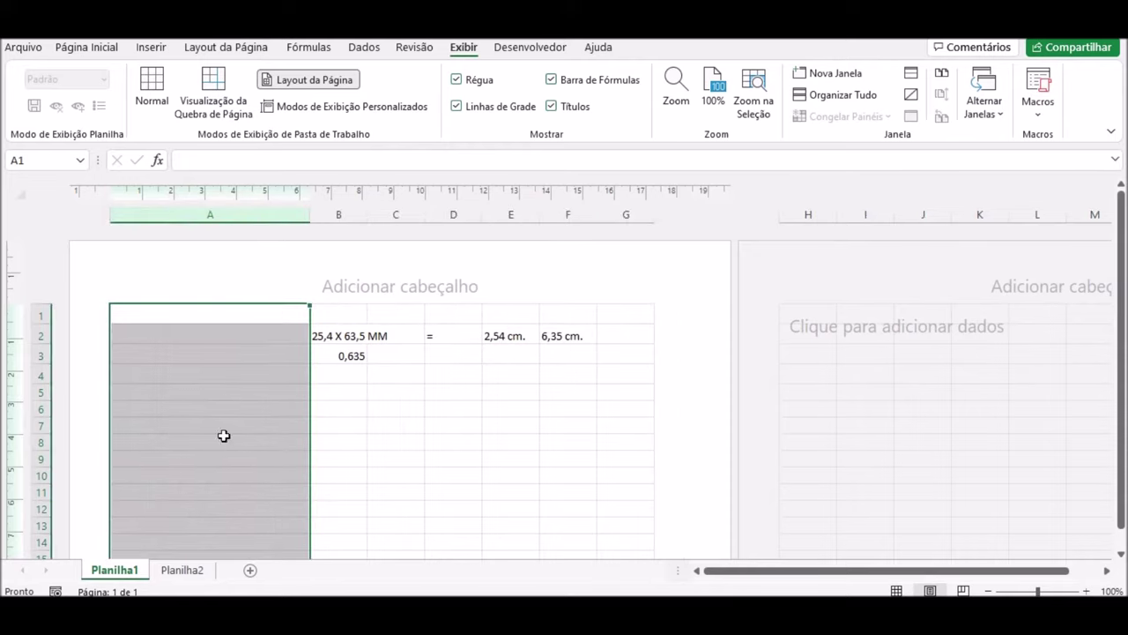
Step: Select cells A1:A4 for the first label block
click(234, 315)
drag(234, 314, 224, 365)
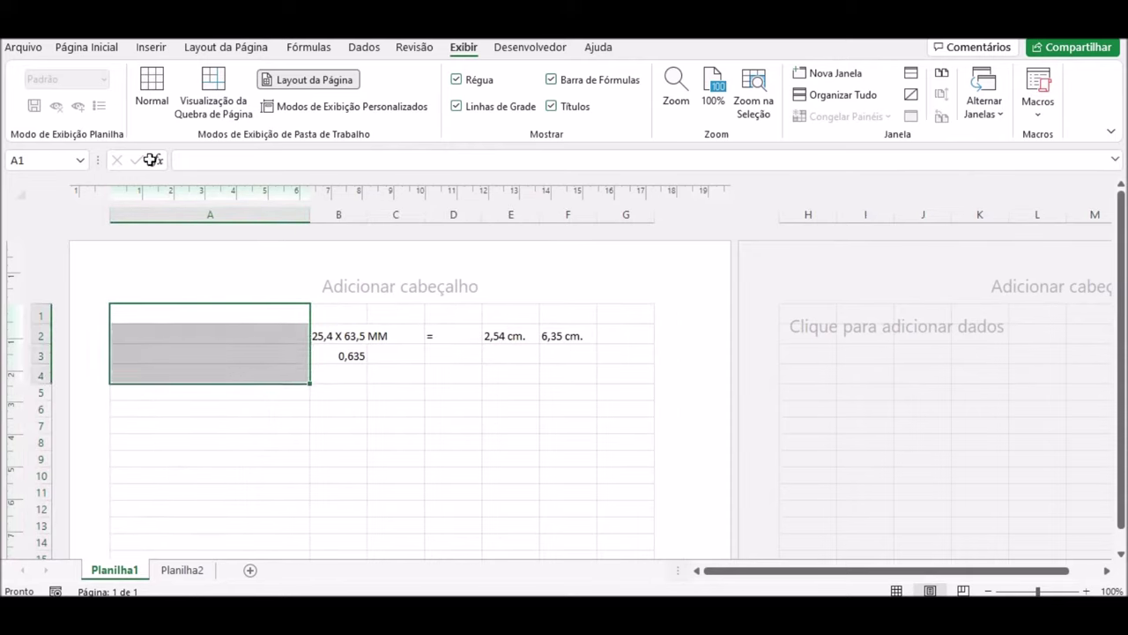
click(98, 51)
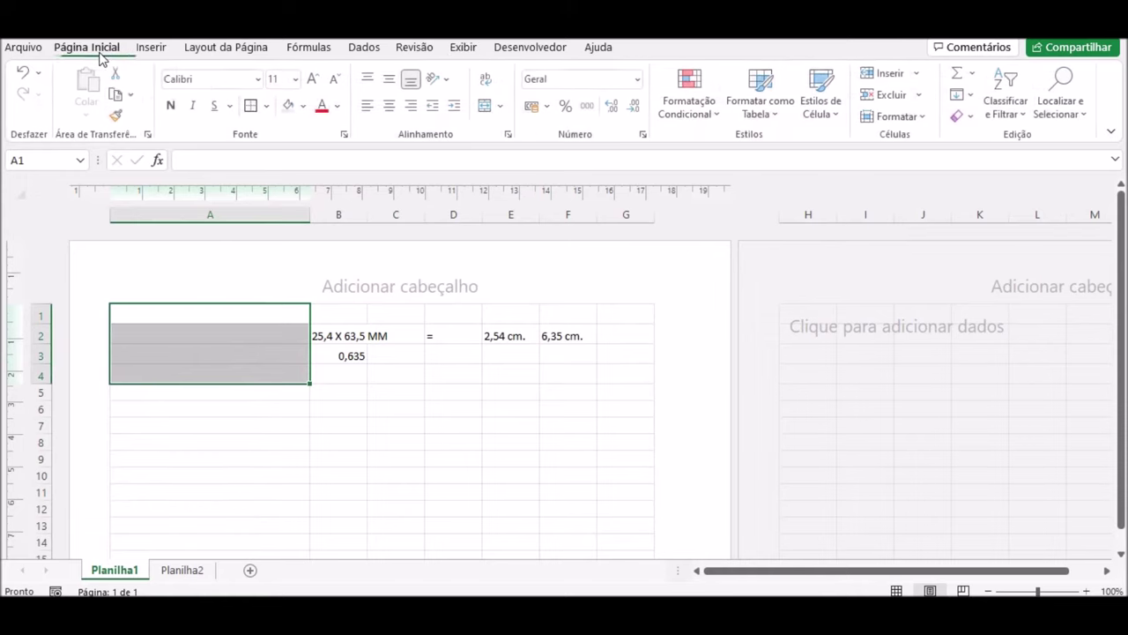
Step: Apply Bordas Externas around A1:A4 to outline the first label
click(269, 105)
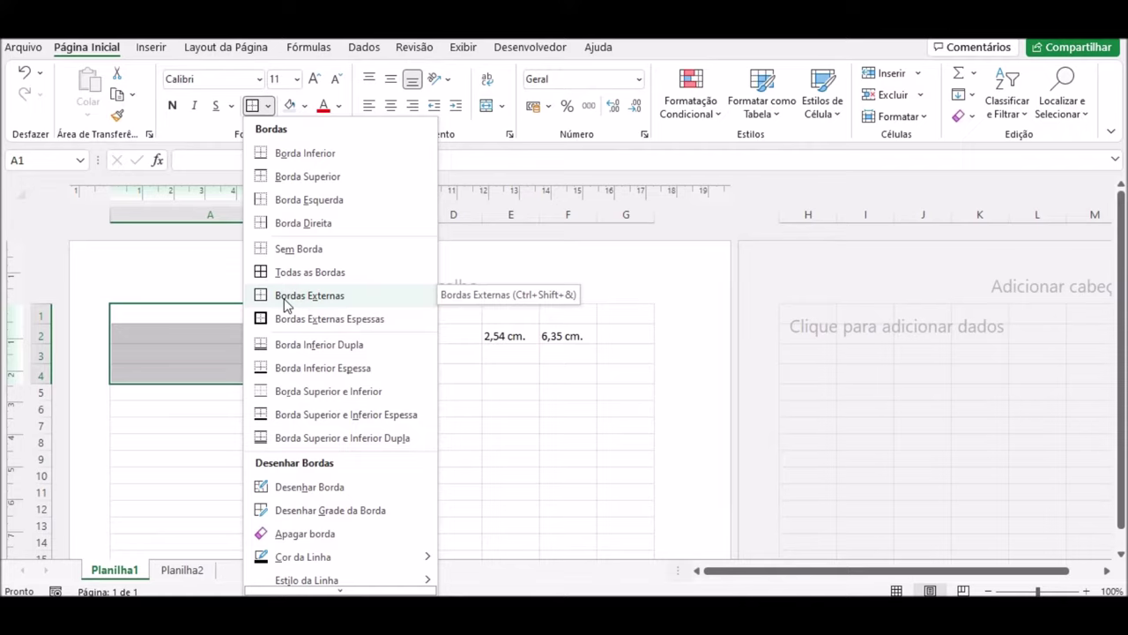
click(285, 304)
click(242, 424)
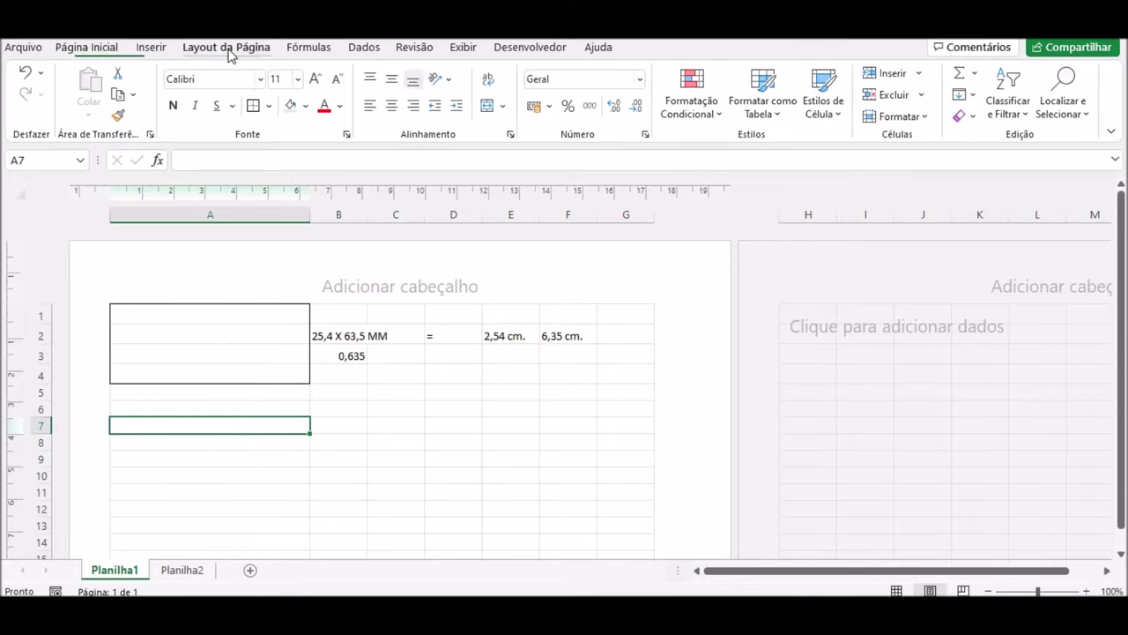
click(227, 49)
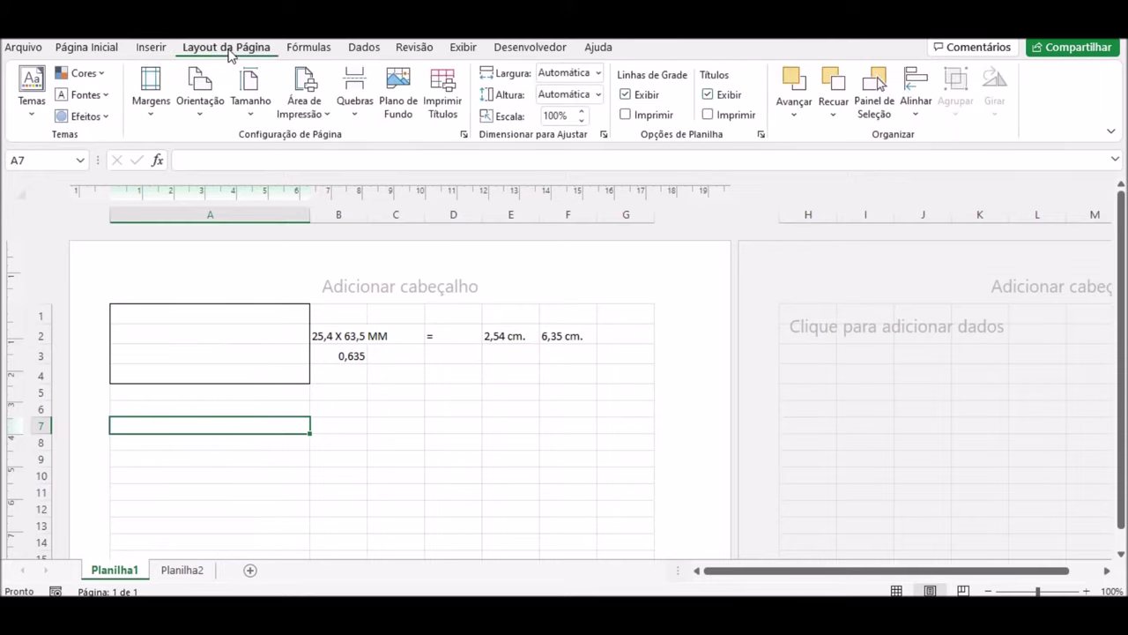
Step: Enter custom margins: top 1,3, bottom, header and footer 0, left and right 0,5
click(153, 119)
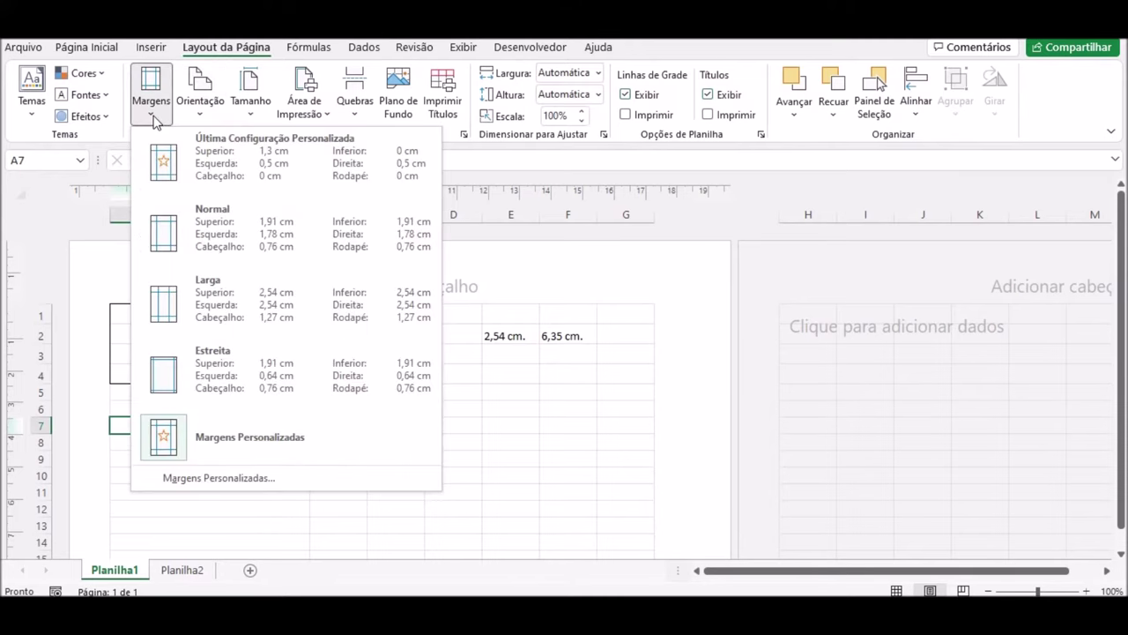
click(205, 481)
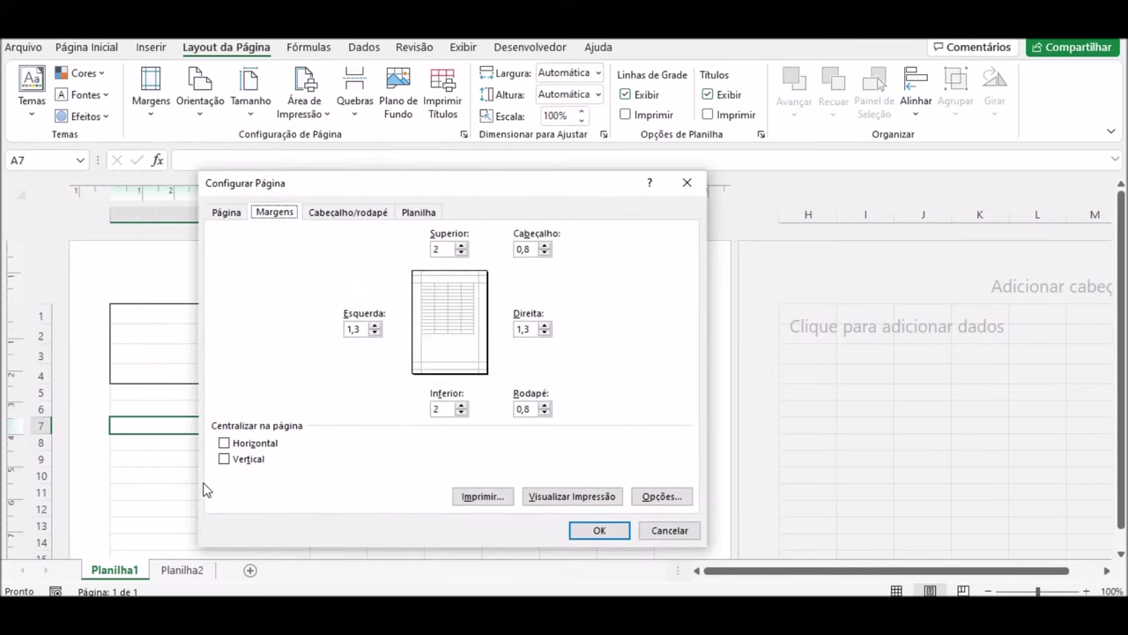
double_click(446, 248)
double_click(432, 408)
text(0)
double_click(539, 408)
text(0)
double_click(539, 249)
text(0)
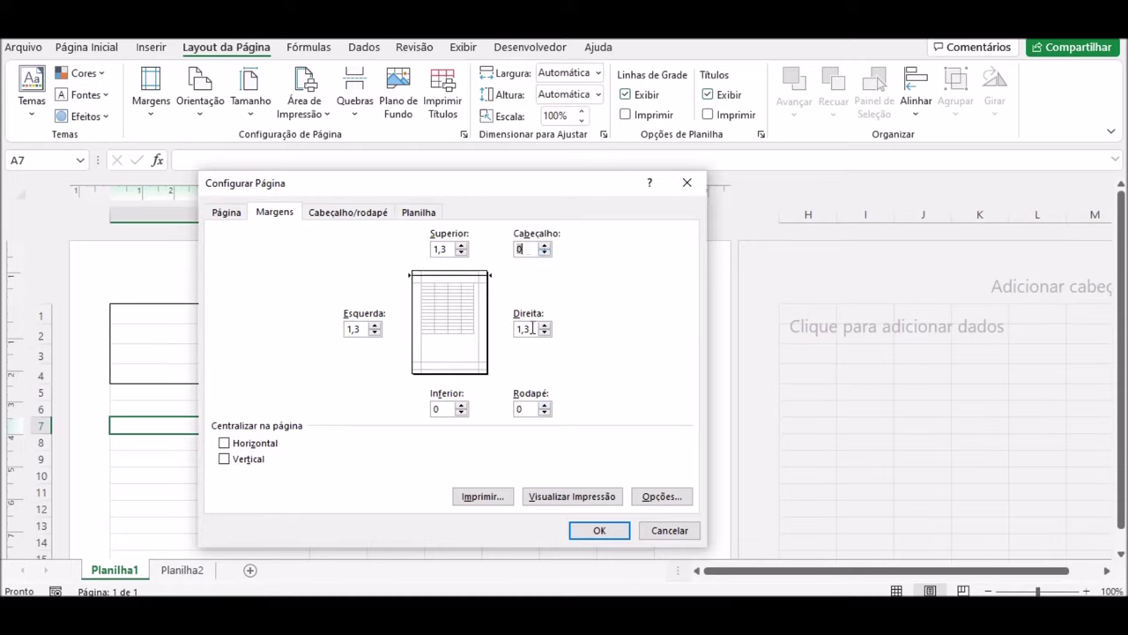
drag(533, 328, 503, 328)
text(0)
drag(365, 329, 316, 327)
text(0,5)
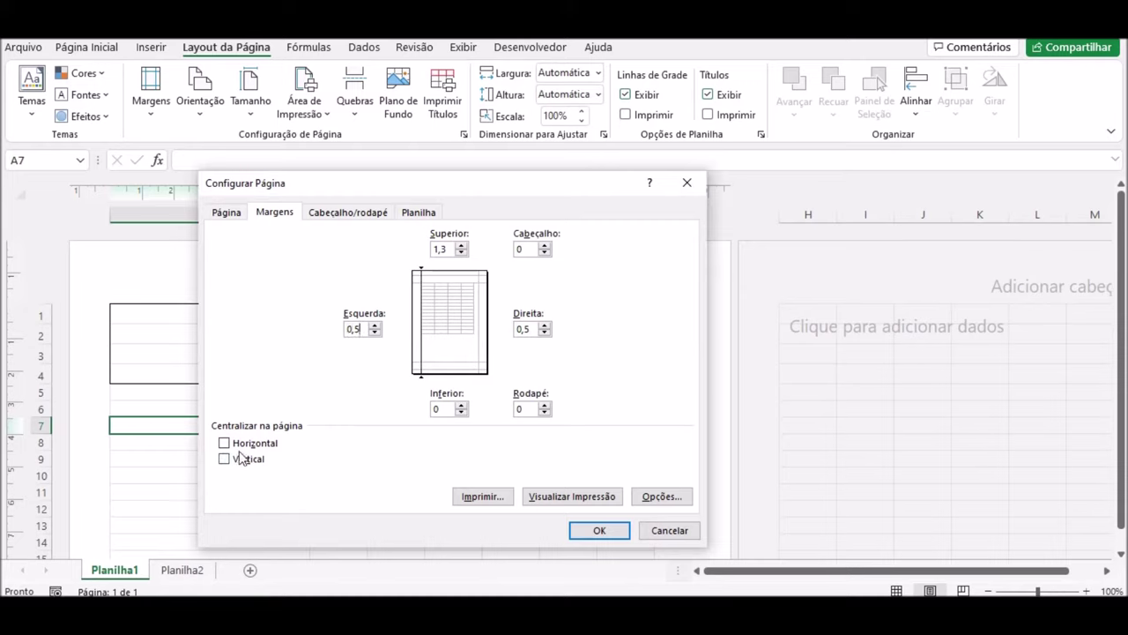
Step: Centre the page horizontally and vertically and apply the new margins
click(236, 443)
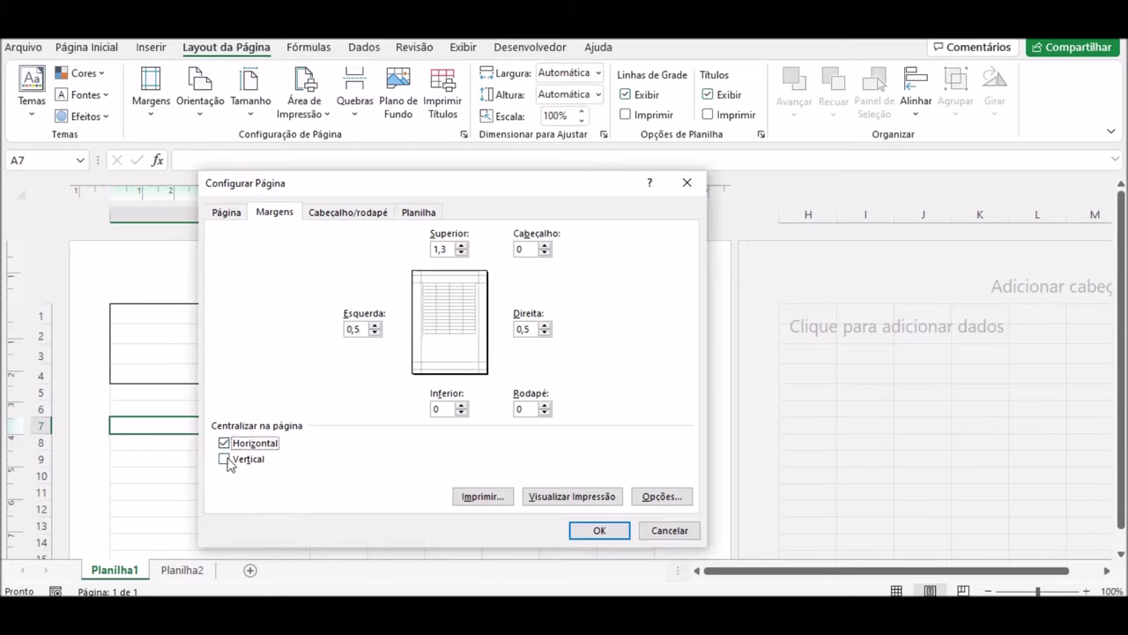
click(231, 460)
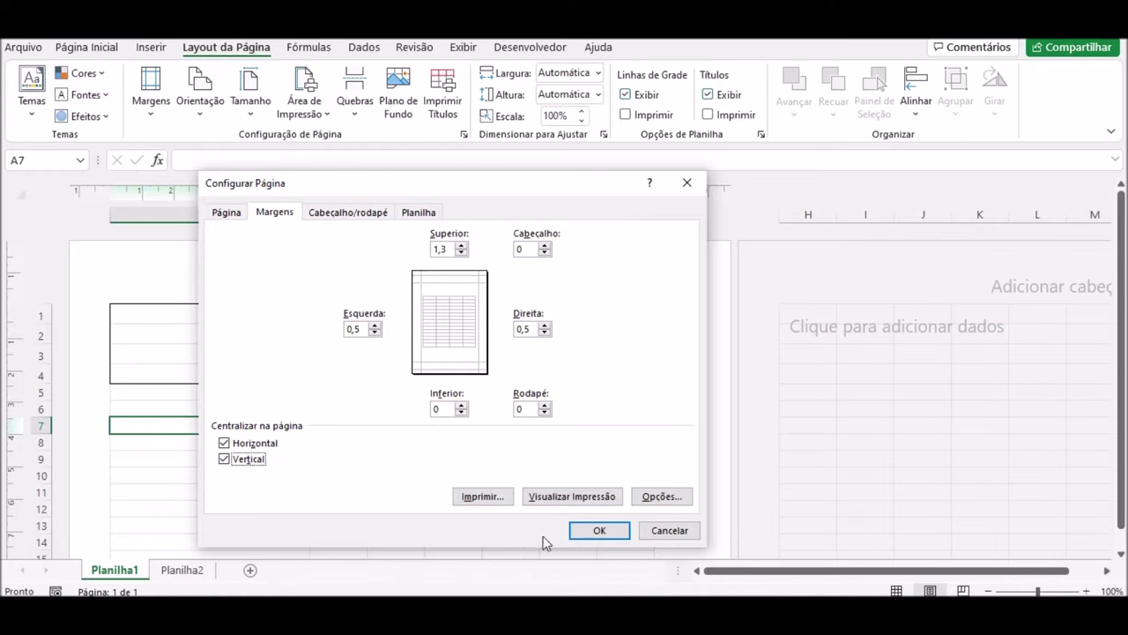
click(585, 532)
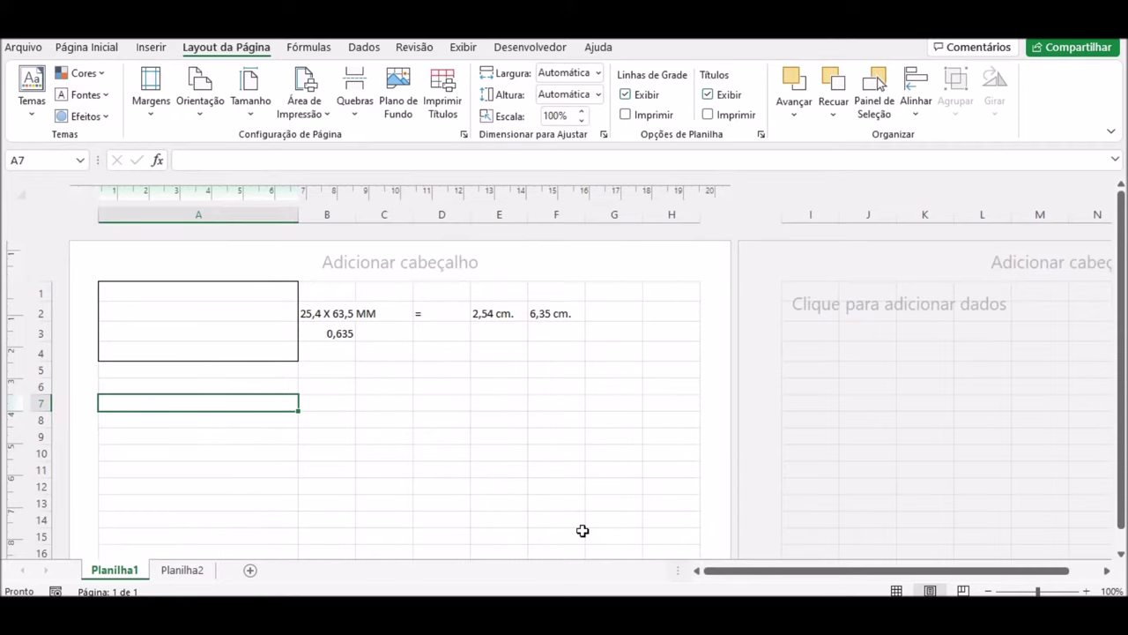
Step: Set row 5's height to 0,1 as a thin gap below the first label block
drag(224, 292, 215, 350)
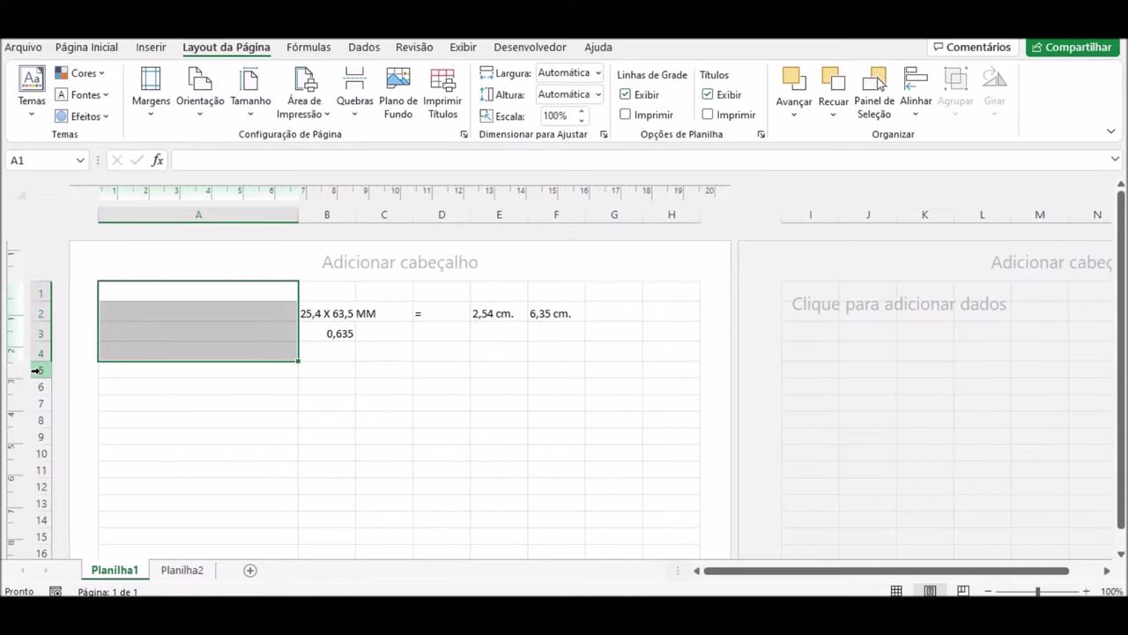
right_click(36, 370)
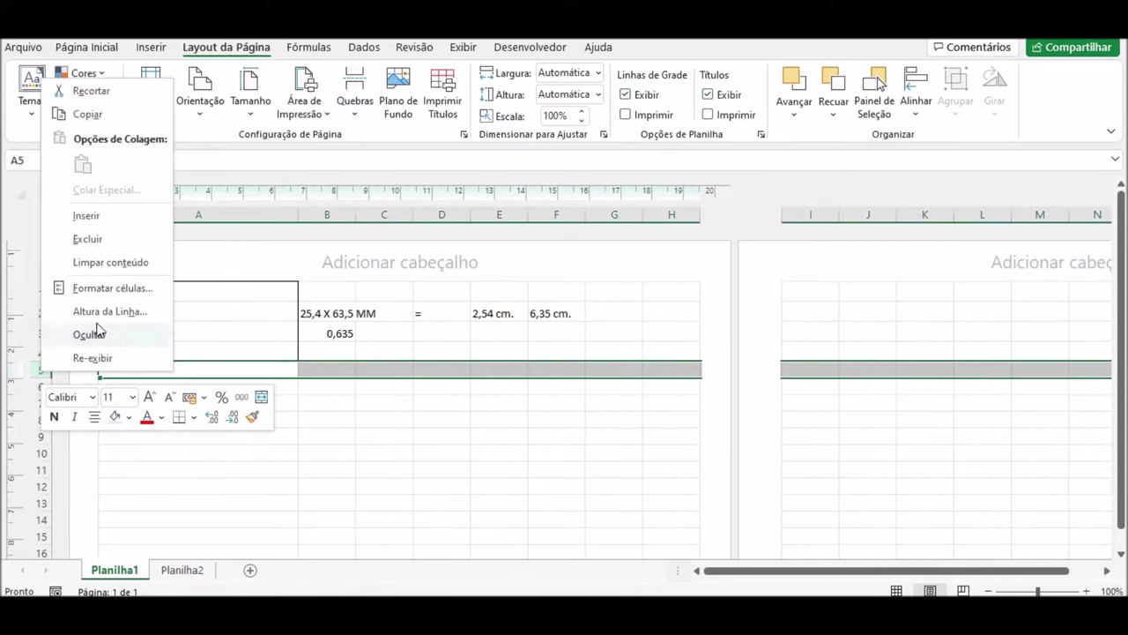
click(101, 312)
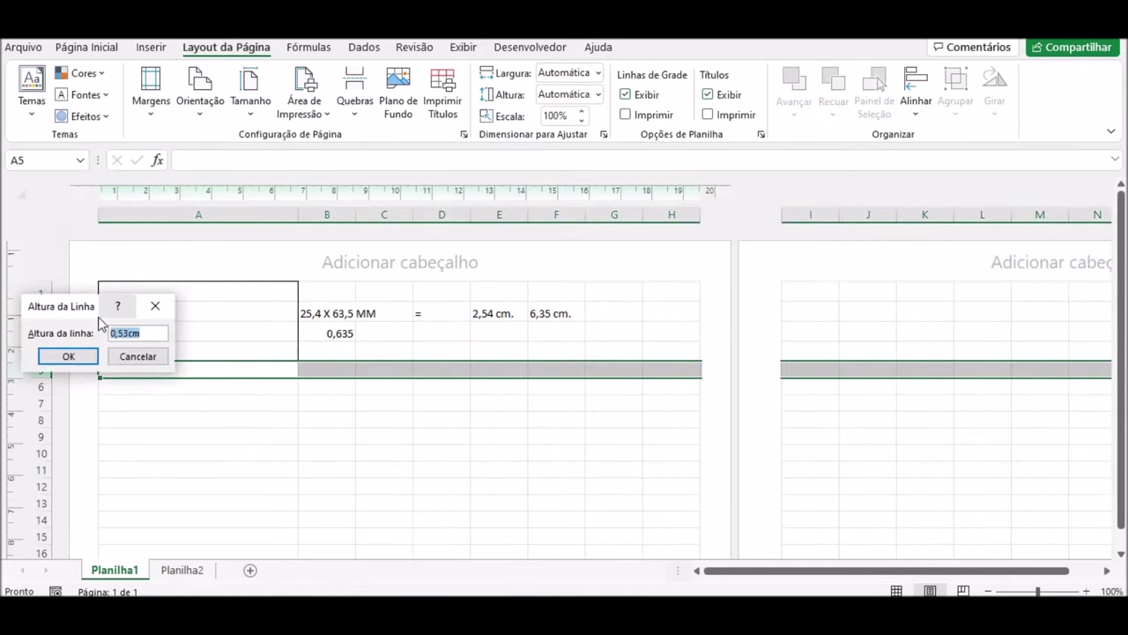
text(0,1)
click(71, 359)
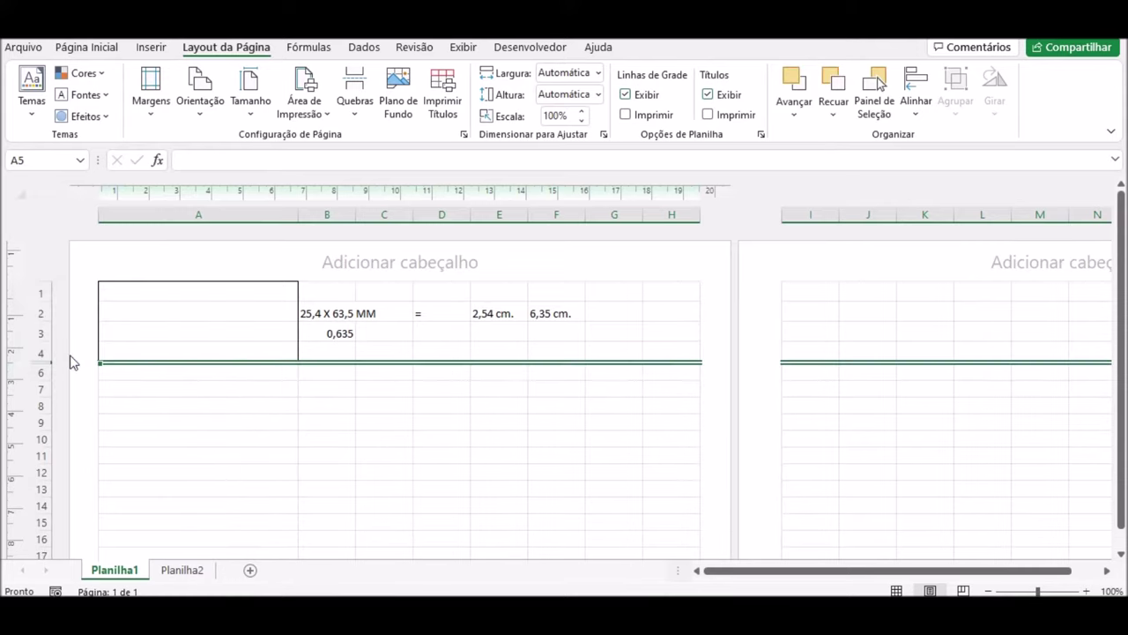
click(126, 374)
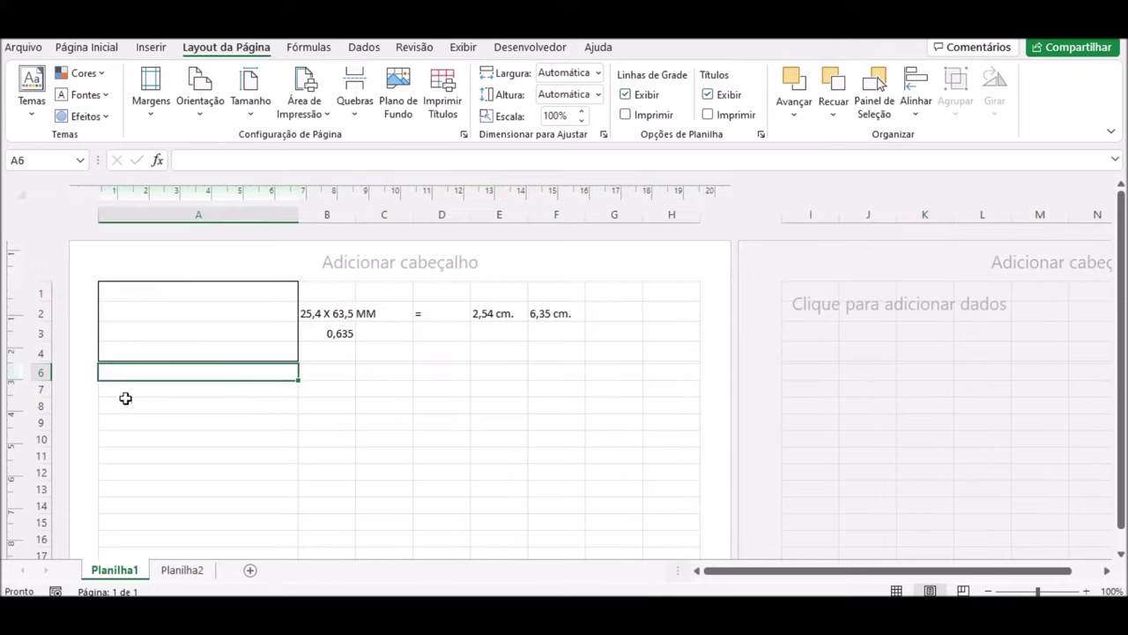
Step: Give rows 6 to 9 a row height of 0,64, matching rows 1 to 4
drag(33, 373, 36, 411)
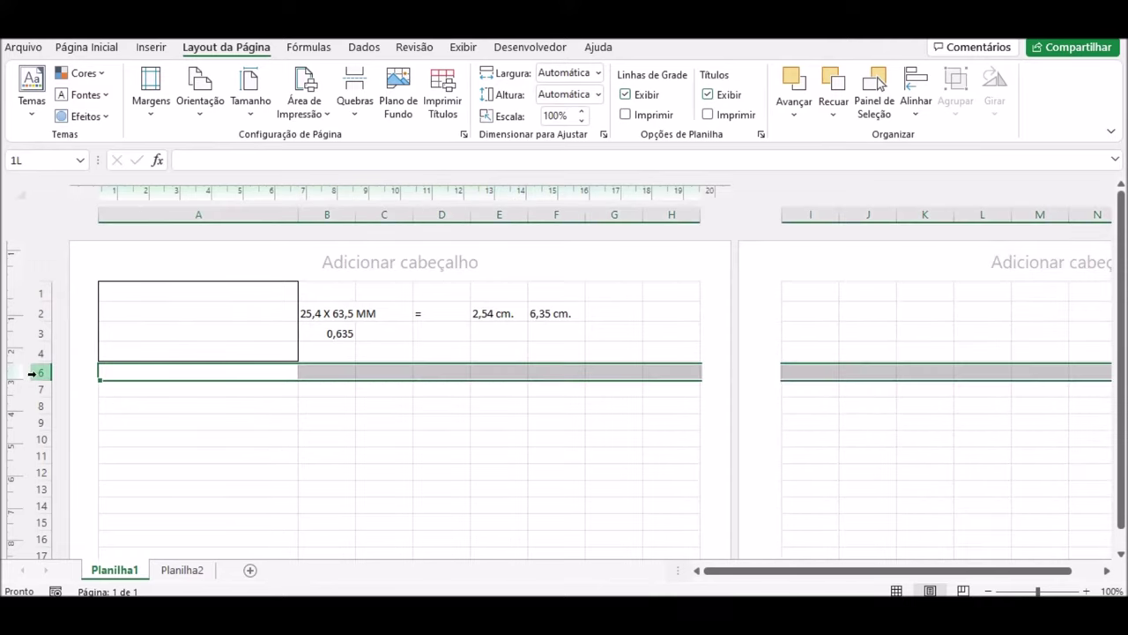
drag(36, 411, 38, 419)
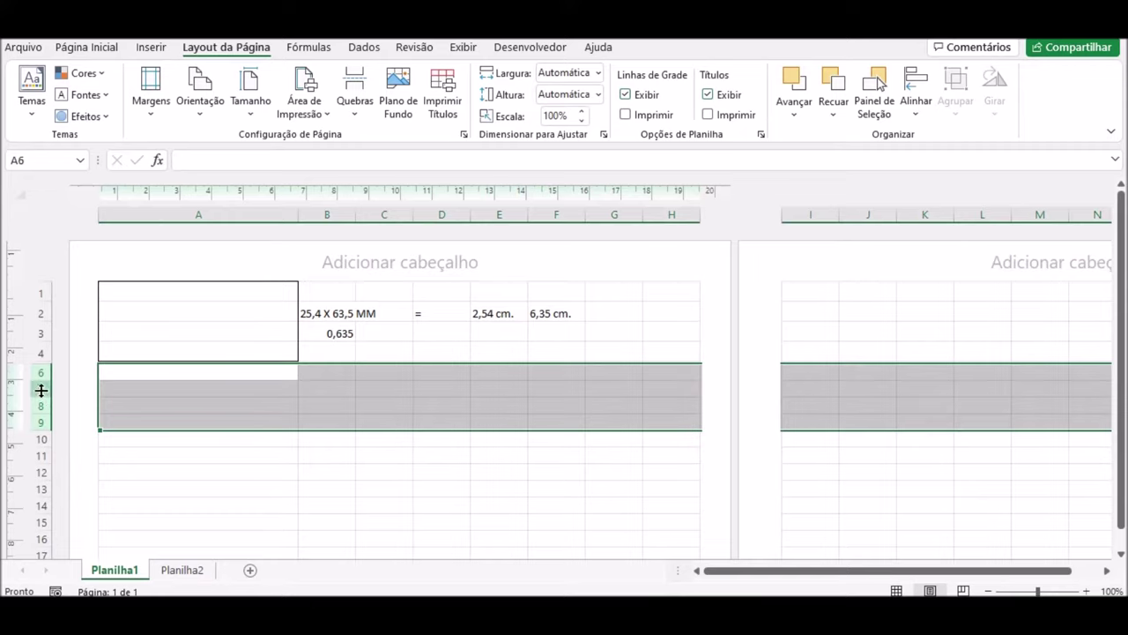
right_click(39, 389)
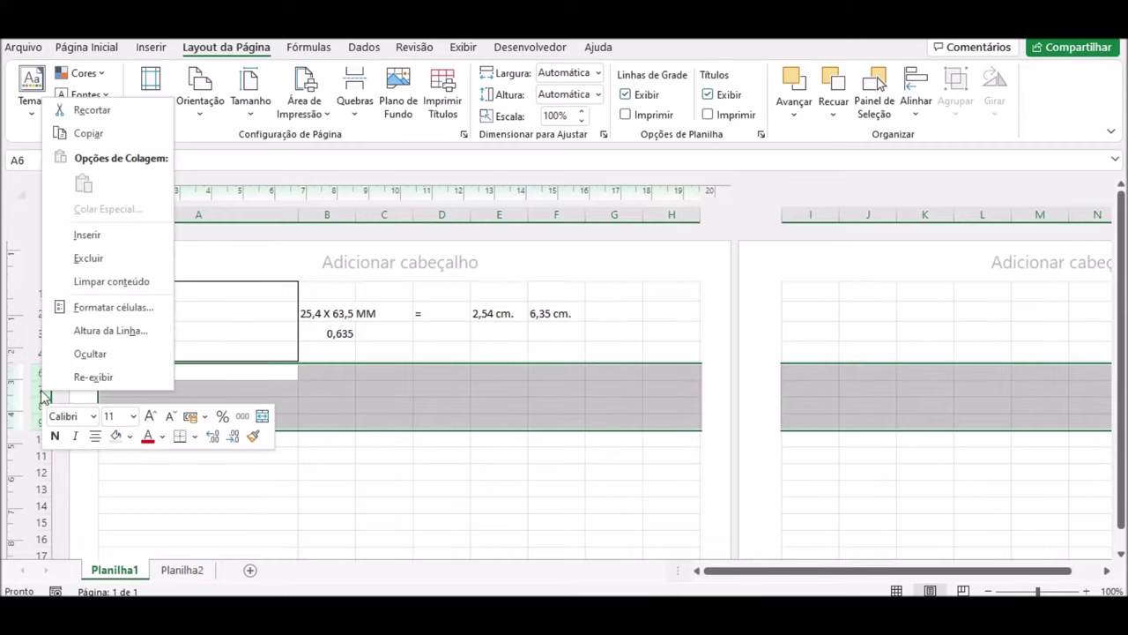
click(105, 333)
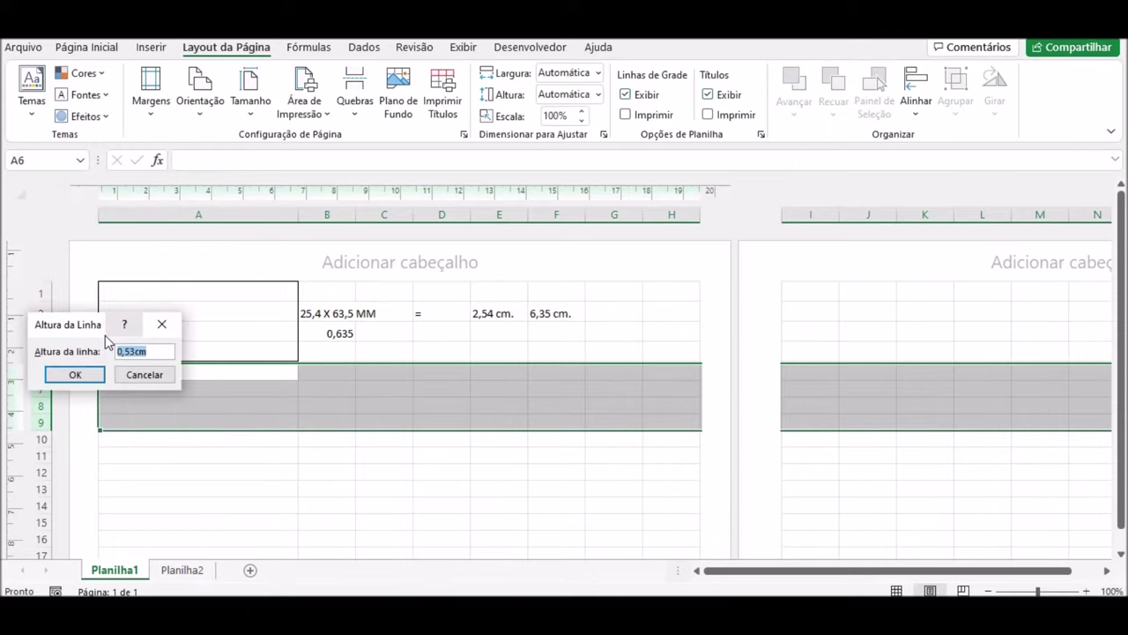
text(0,64)
click(88, 375)
drag(200, 297, 189, 350)
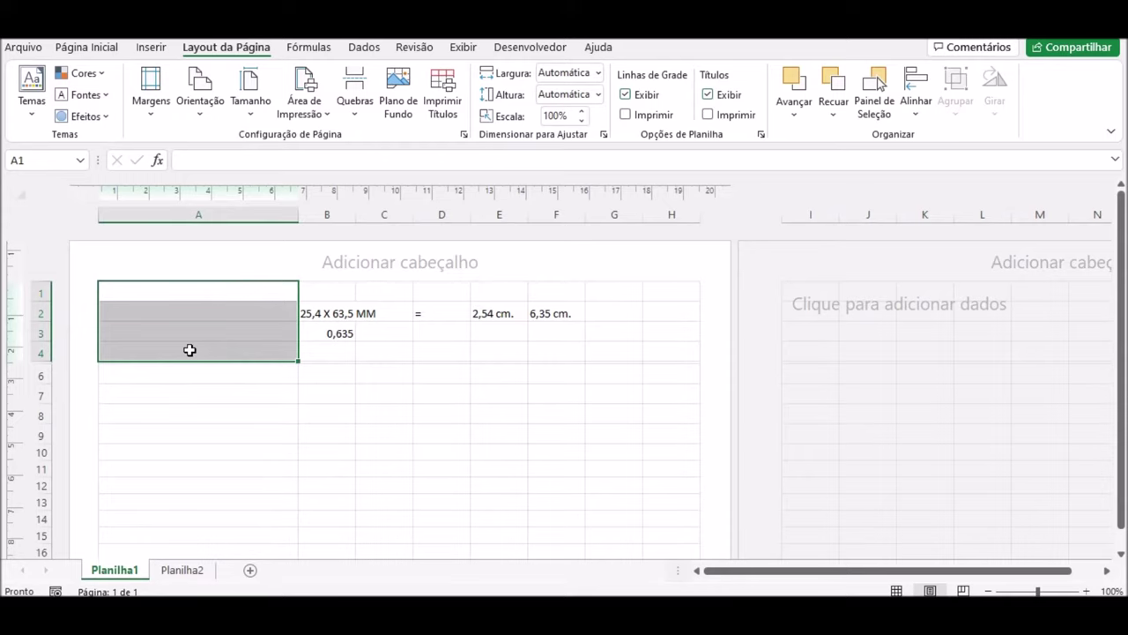
click(140, 369)
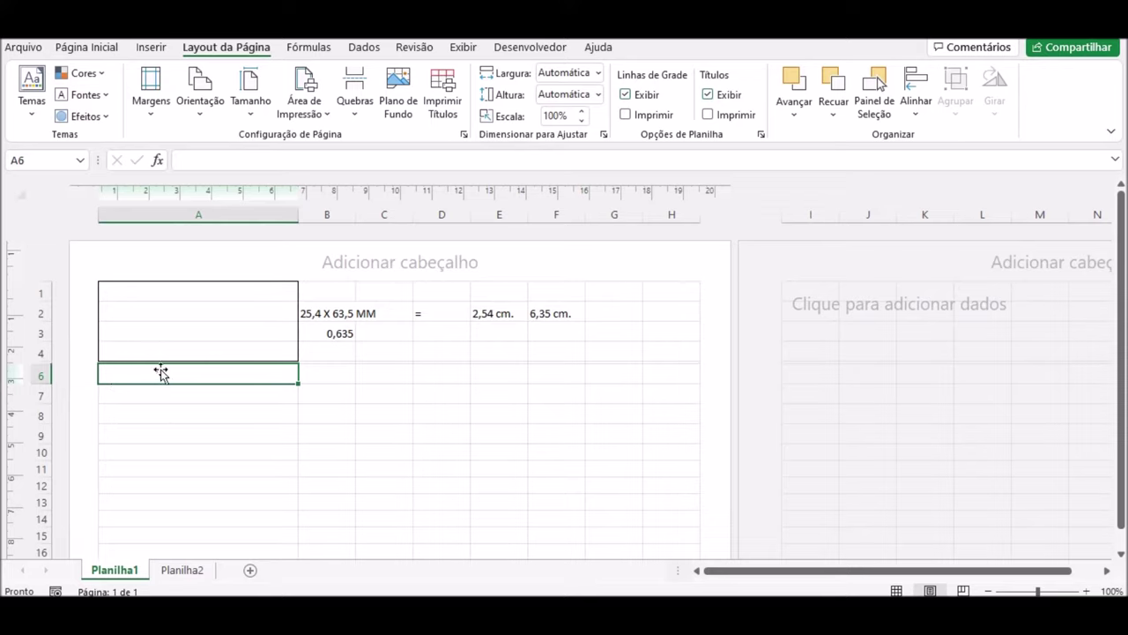
Step: Apply a Bordas Externas outside border to A6:A9 as the second label box
drag(161, 371, 154, 428)
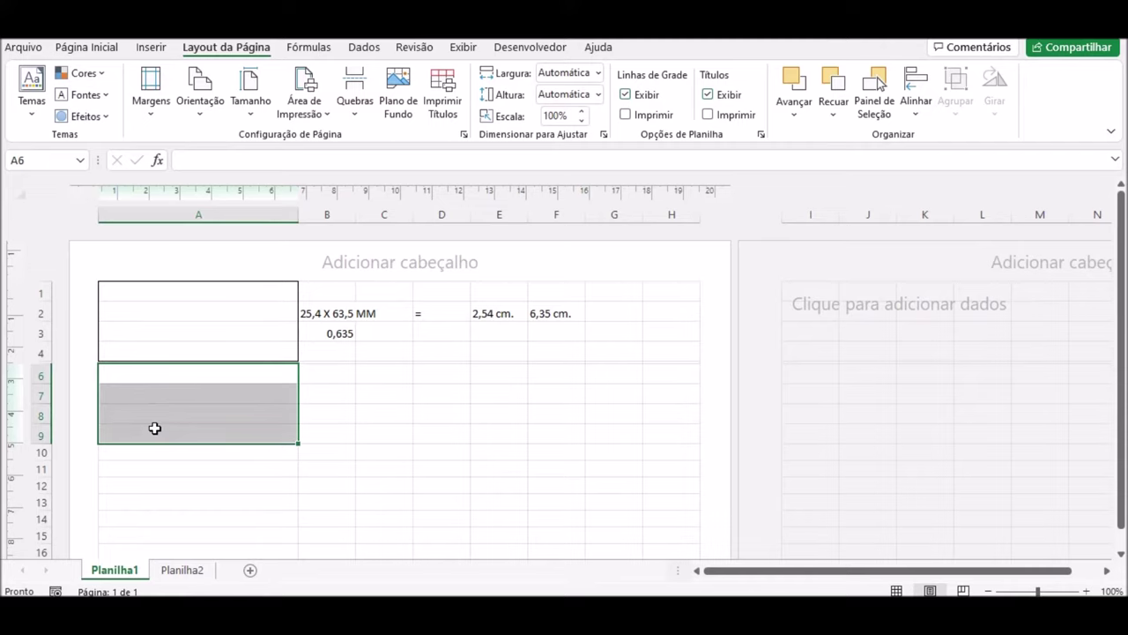
click(87, 49)
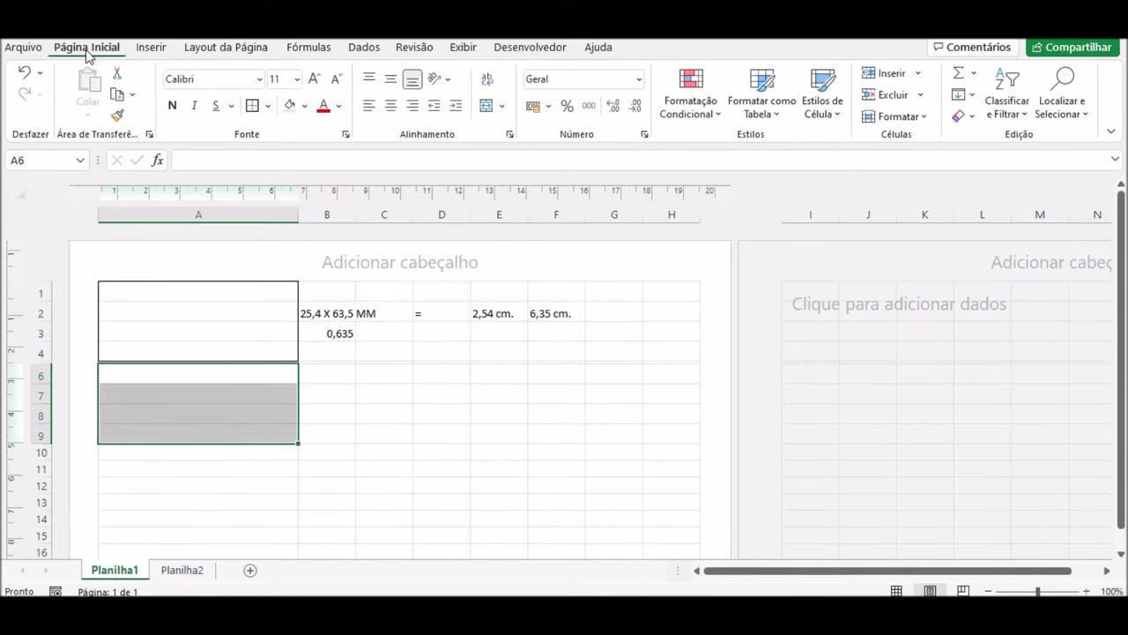
click(268, 106)
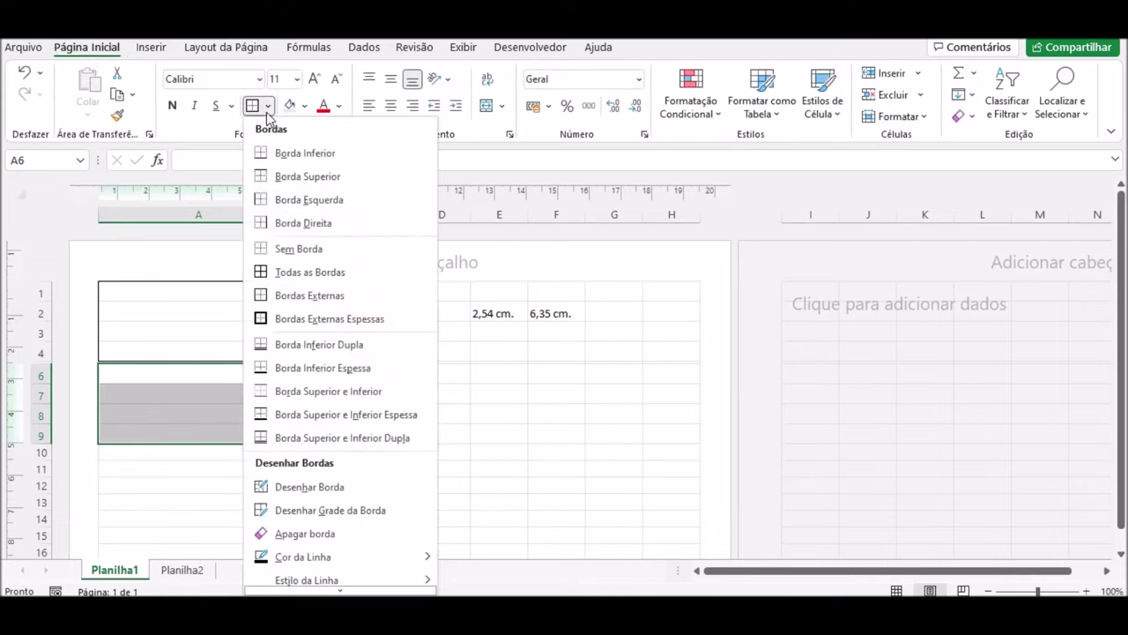
click(299, 297)
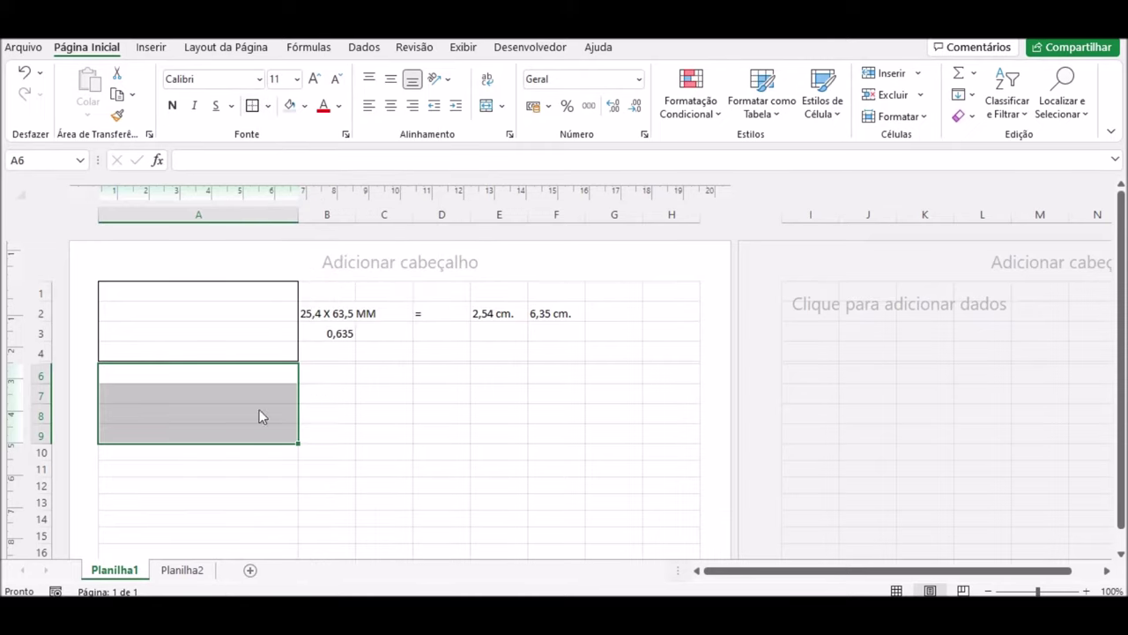
click(239, 483)
click(176, 421)
click(203, 335)
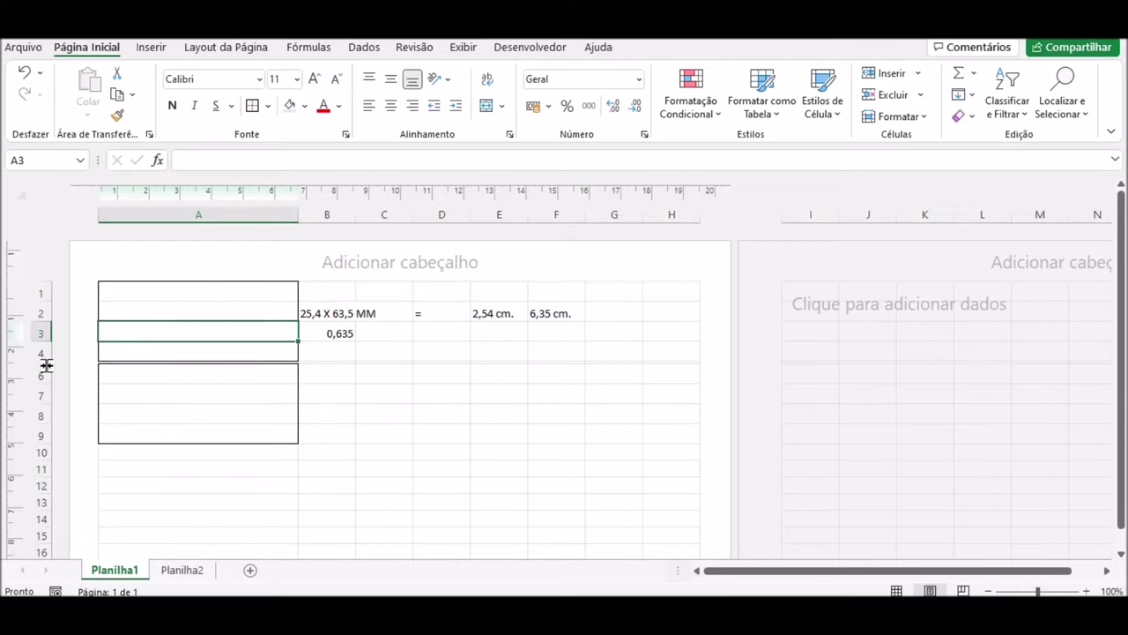
click(34, 451)
Step: Add spacer rows 15, 20, 25, 30, 35, 40, 45 and 50 to the row 10 selection
scroll(34, 452, down, 2)
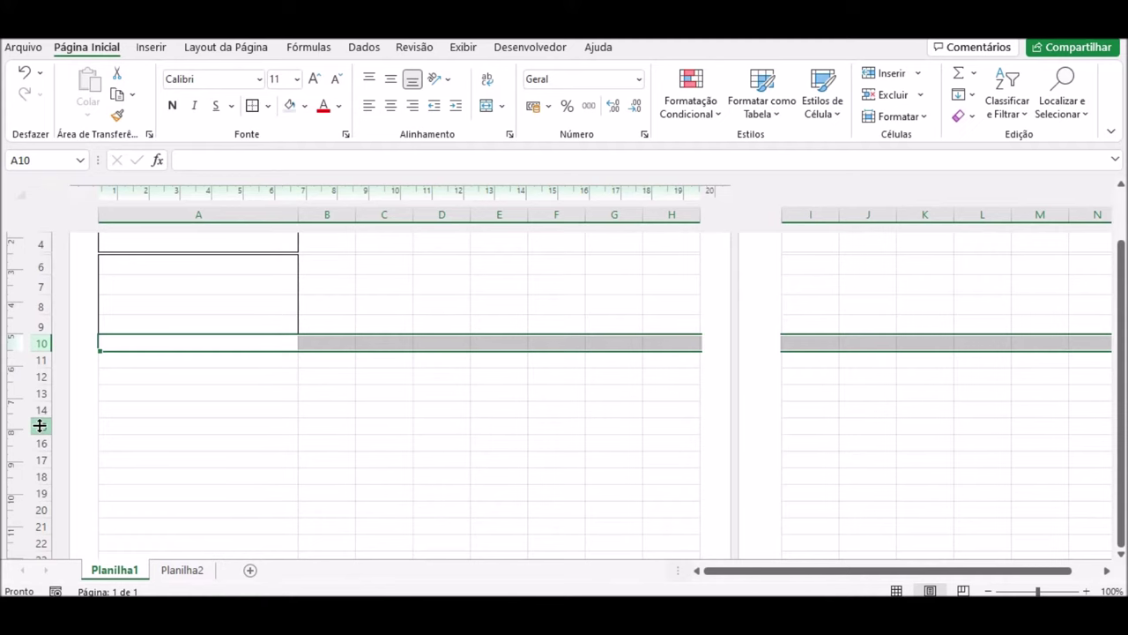
click(39, 425)
scroll(92, 453, down, 1)
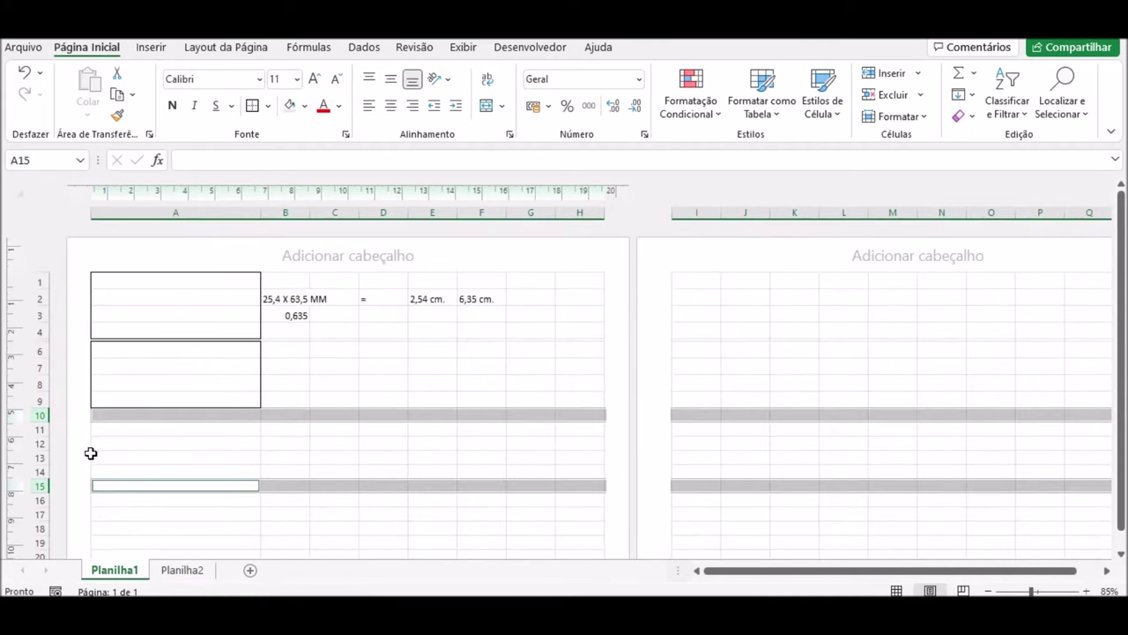
click(37, 553)
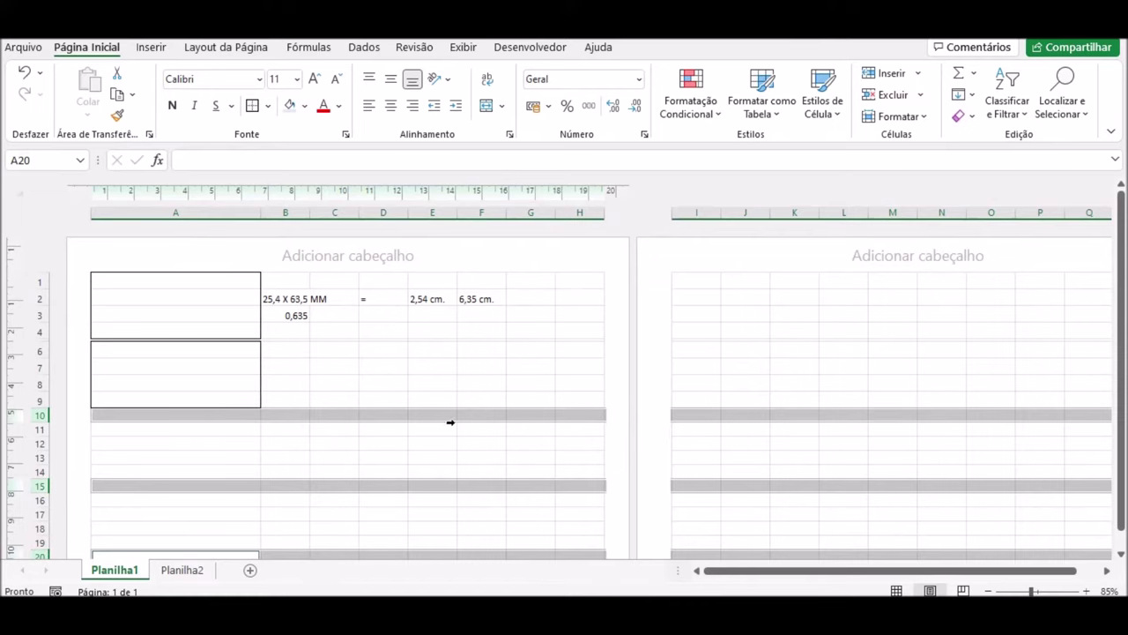
click(1087, 590)
click(1087, 591)
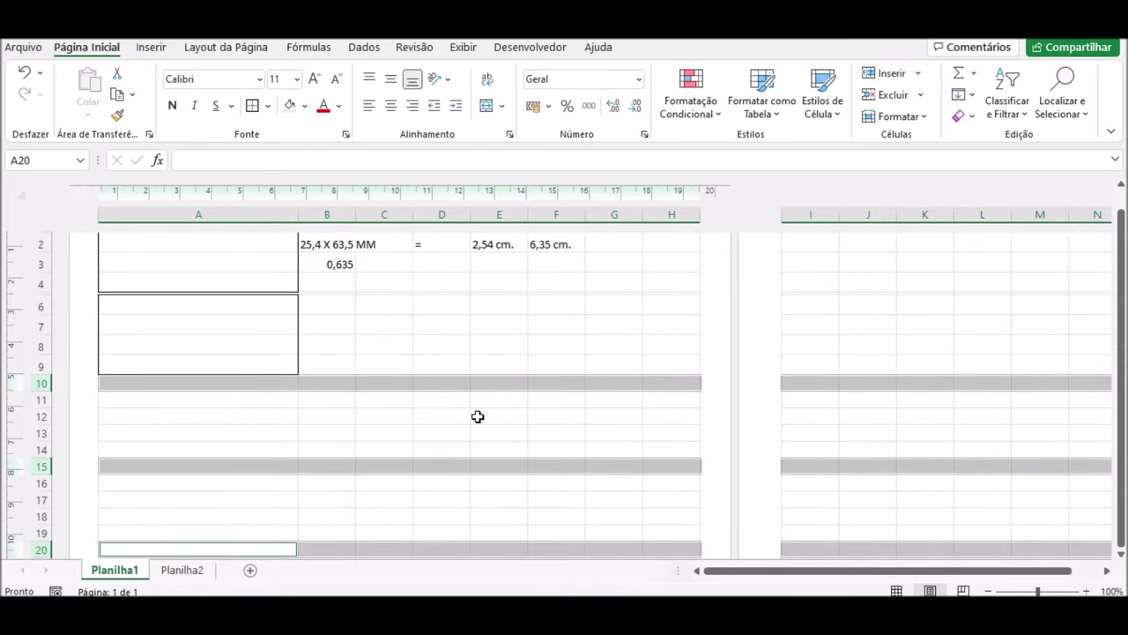
scroll(477, 416, down, 2)
scroll(476, 416, down, 2)
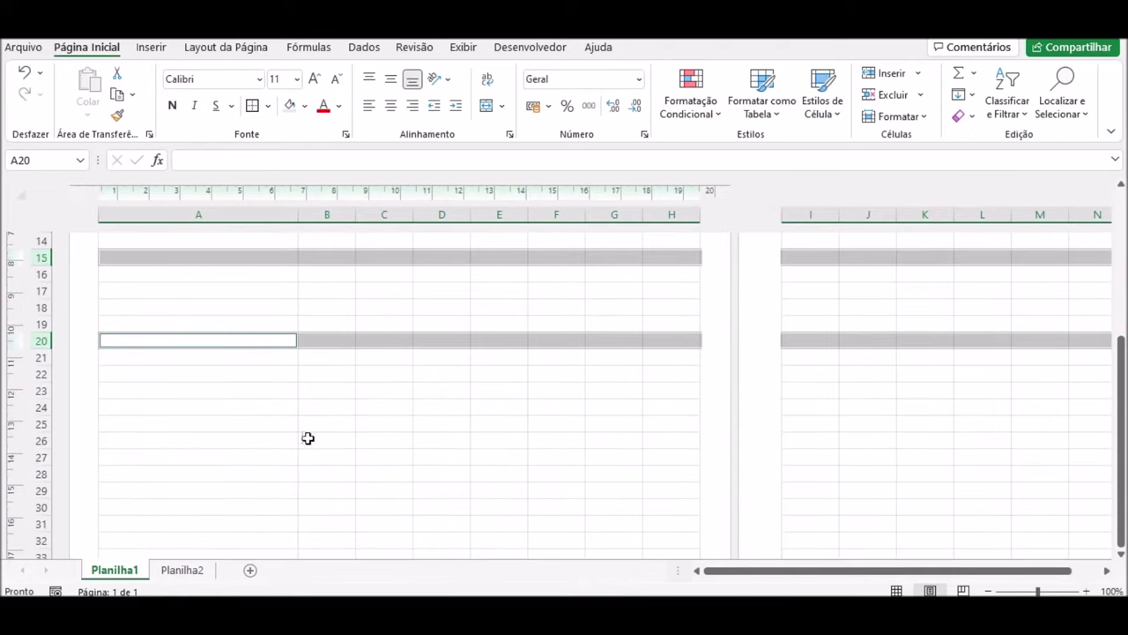
ctrl+click(39, 423)
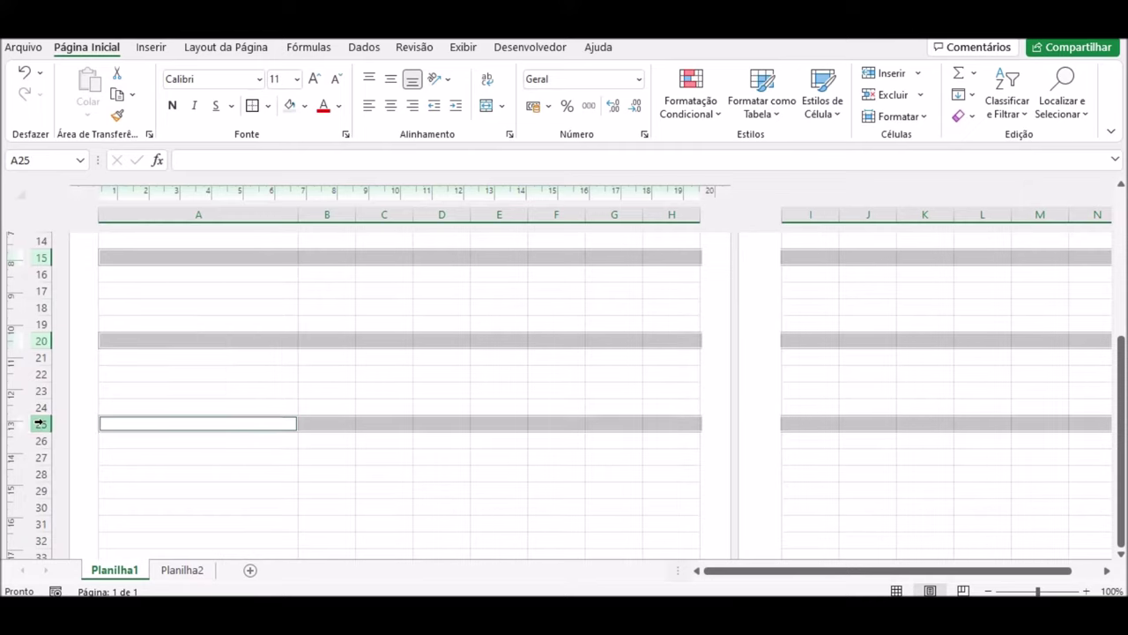
ctrl+click(42, 509)
scroll(149, 481, down, 2)
scroll(153, 482, down, 3)
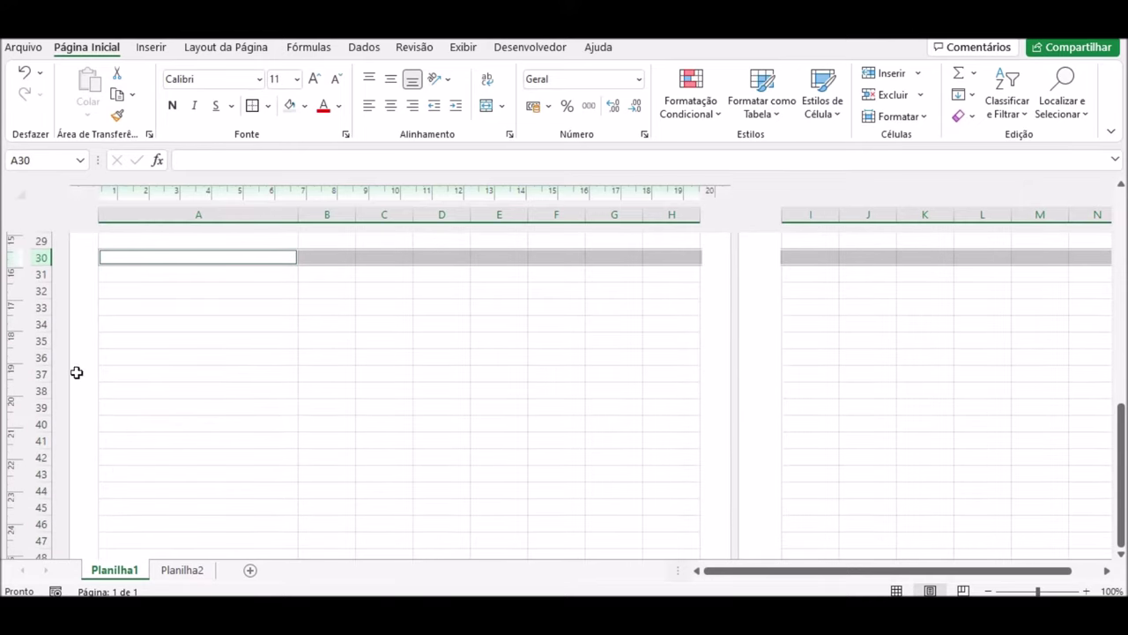
ctrl+click(39, 340)
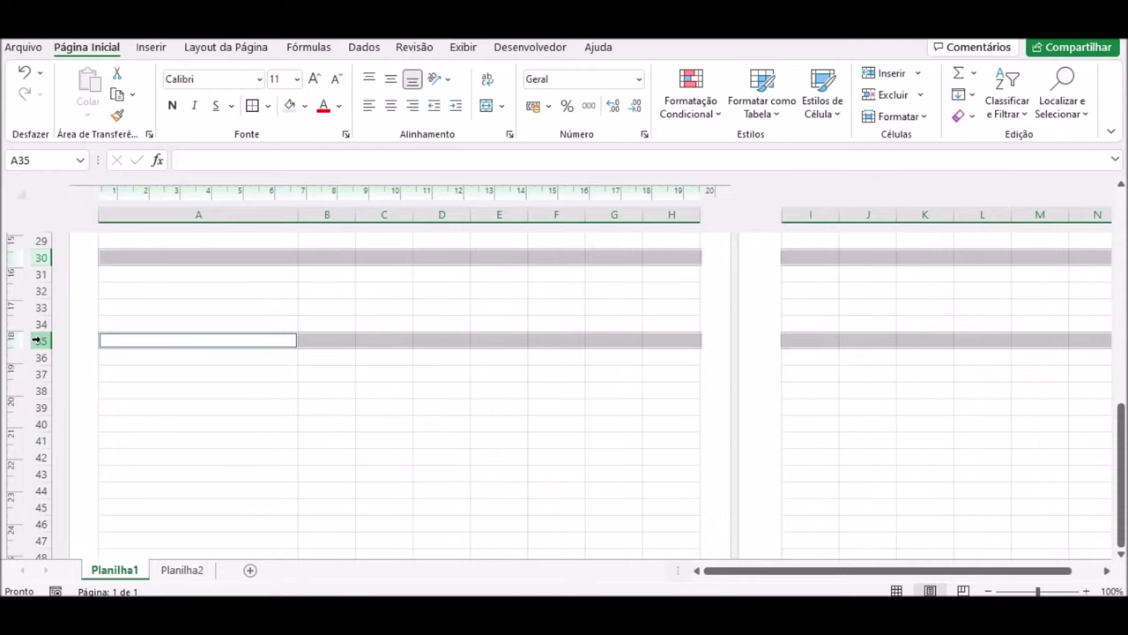
ctrl+click(35, 424)
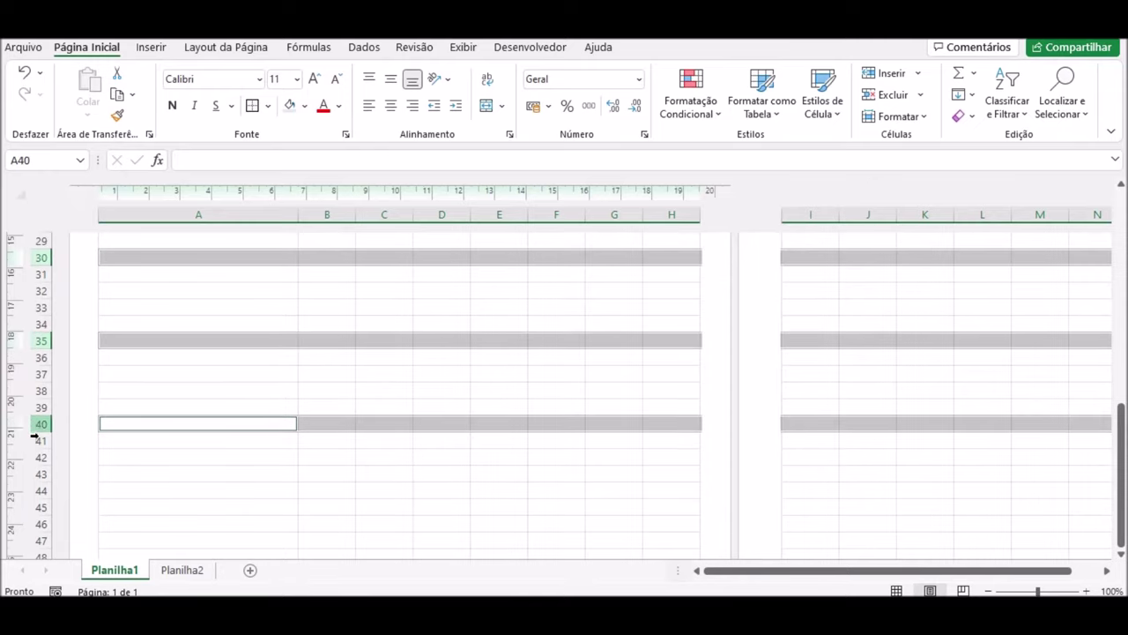
ctrl+click(35, 508)
scroll(195, 529, down, 1)
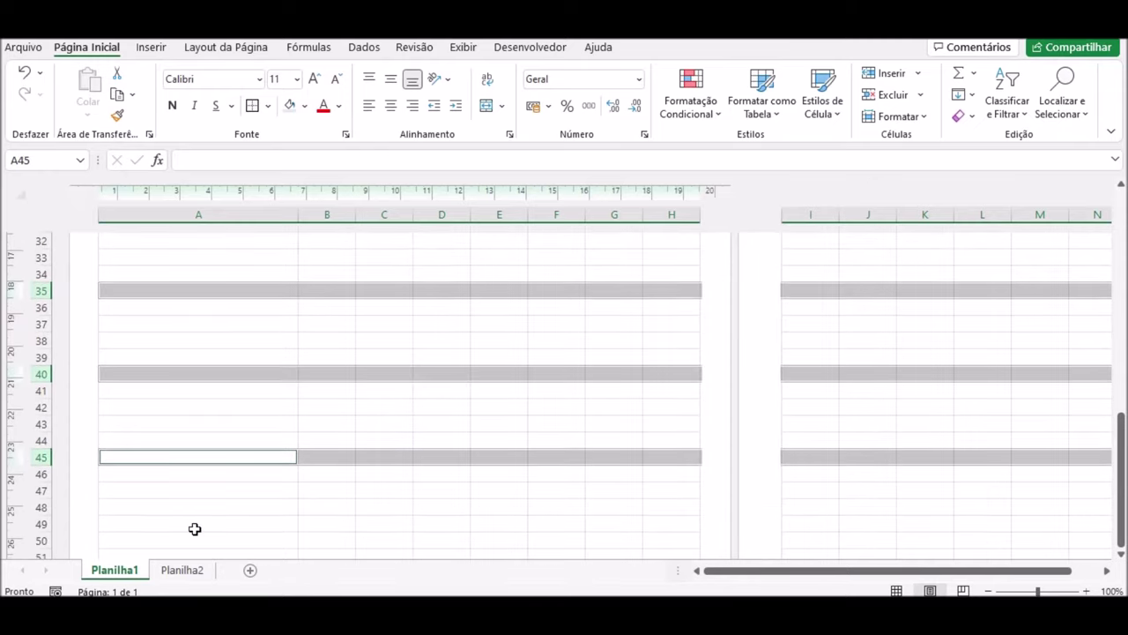
ctrl+click(39, 540)
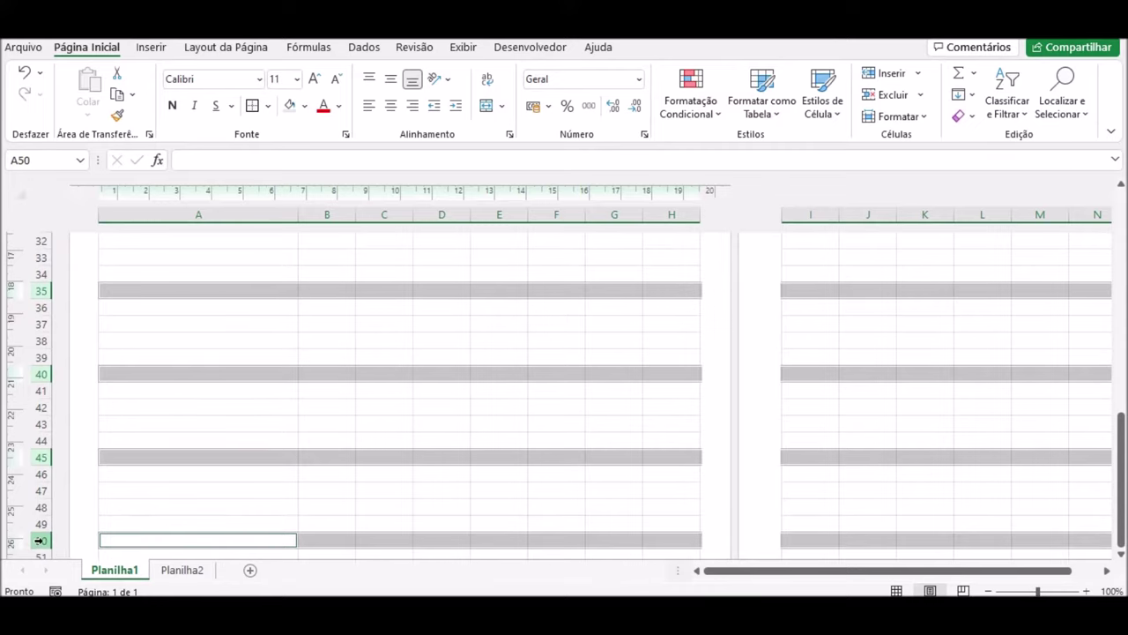
scroll(219, 444, up, 2)
scroll(219, 444, up, 3)
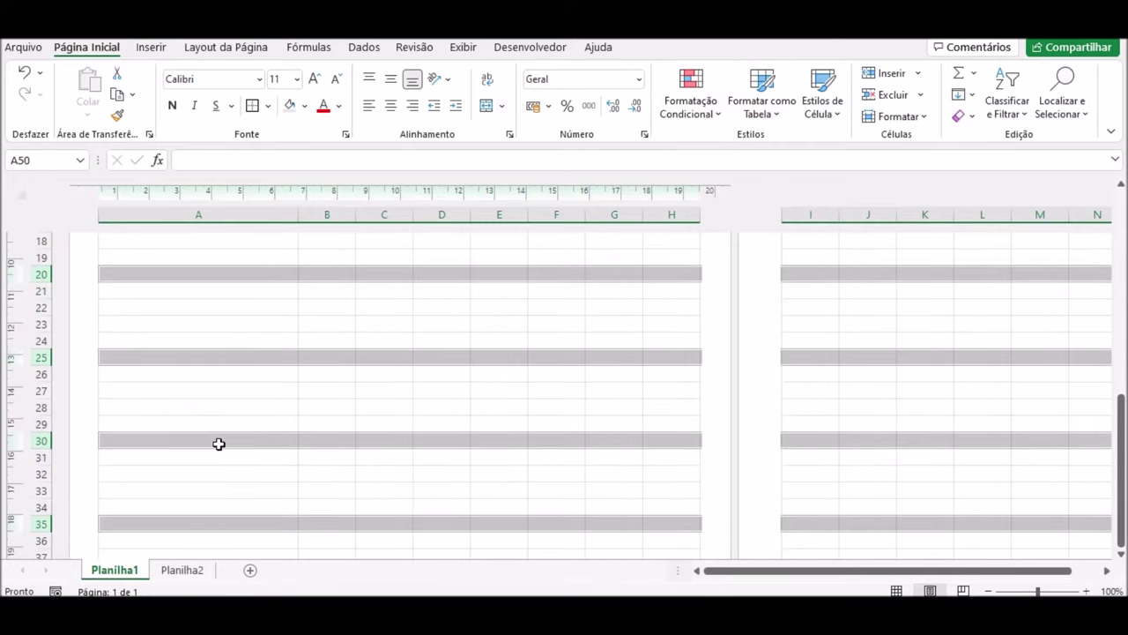
scroll(218, 444, up, 2)
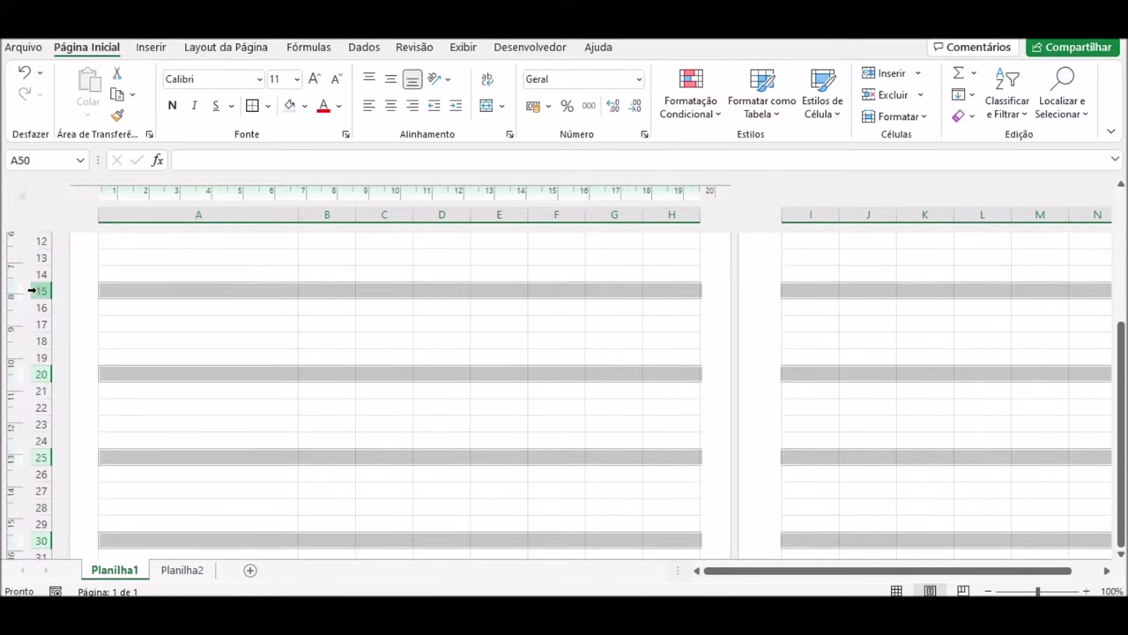
Step: Set all the selected spacer rows to a height of 0,1
right_click(32, 290)
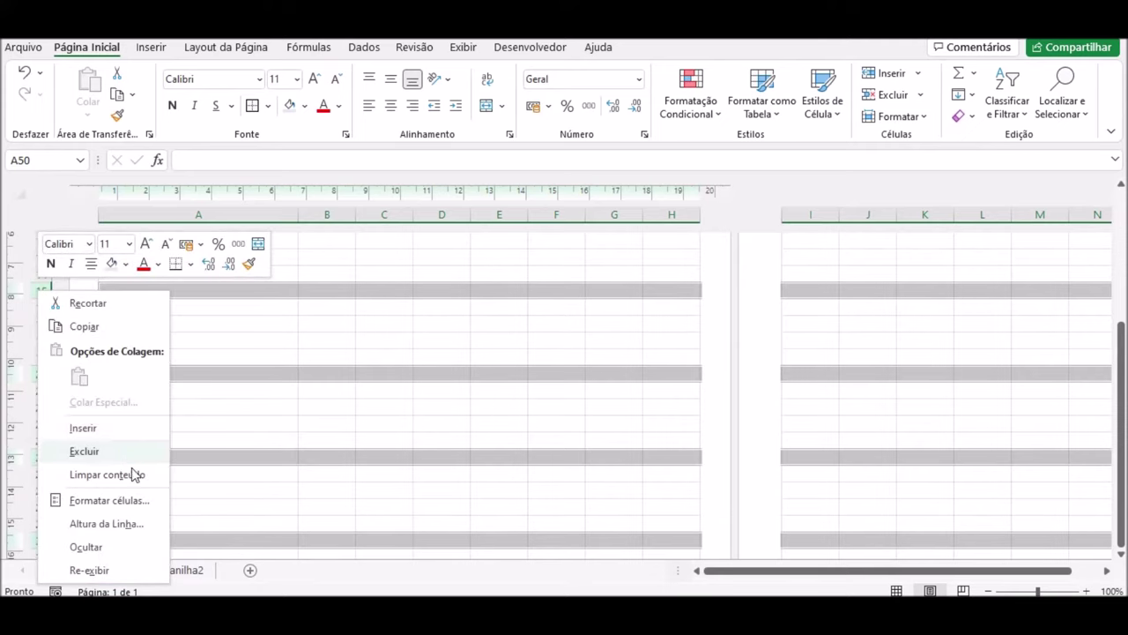
click(103, 523)
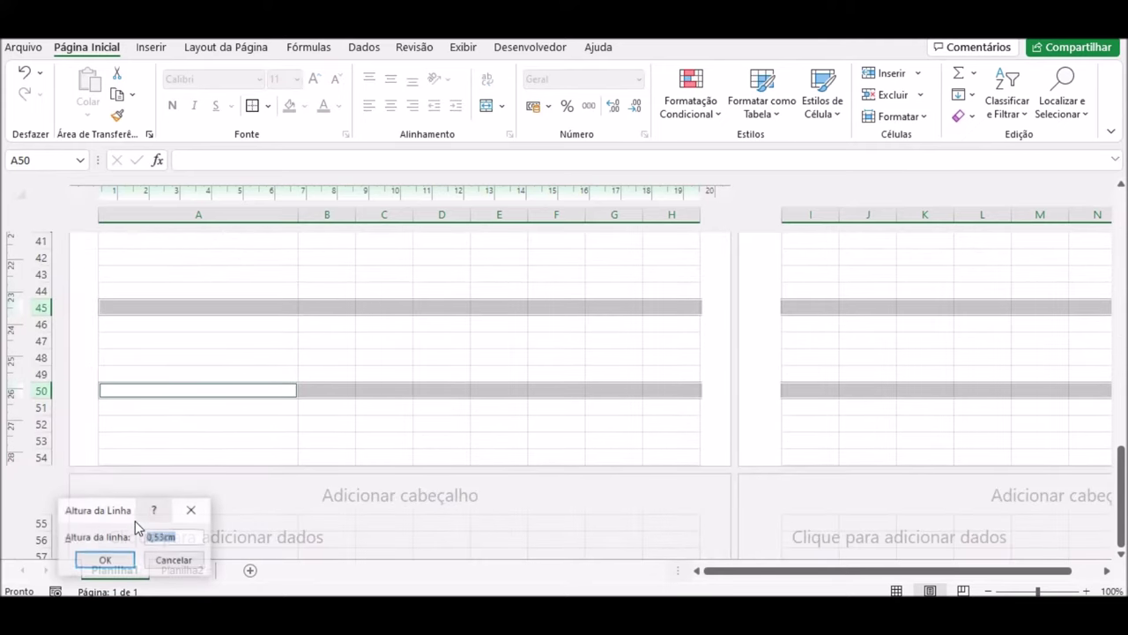
text(3,4)
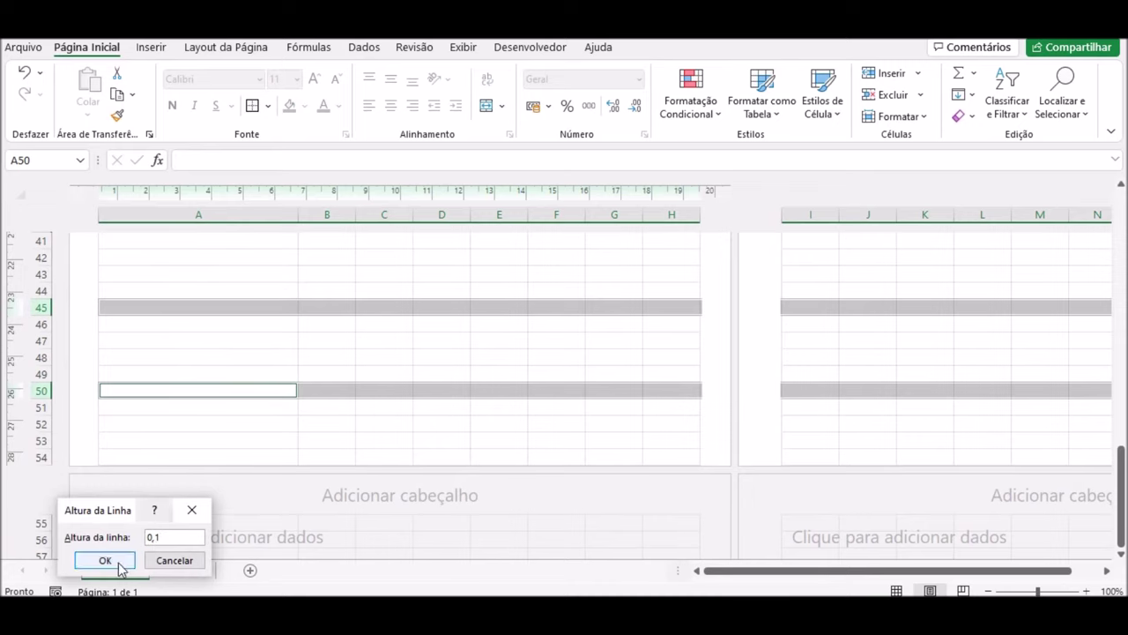
click(106, 560)
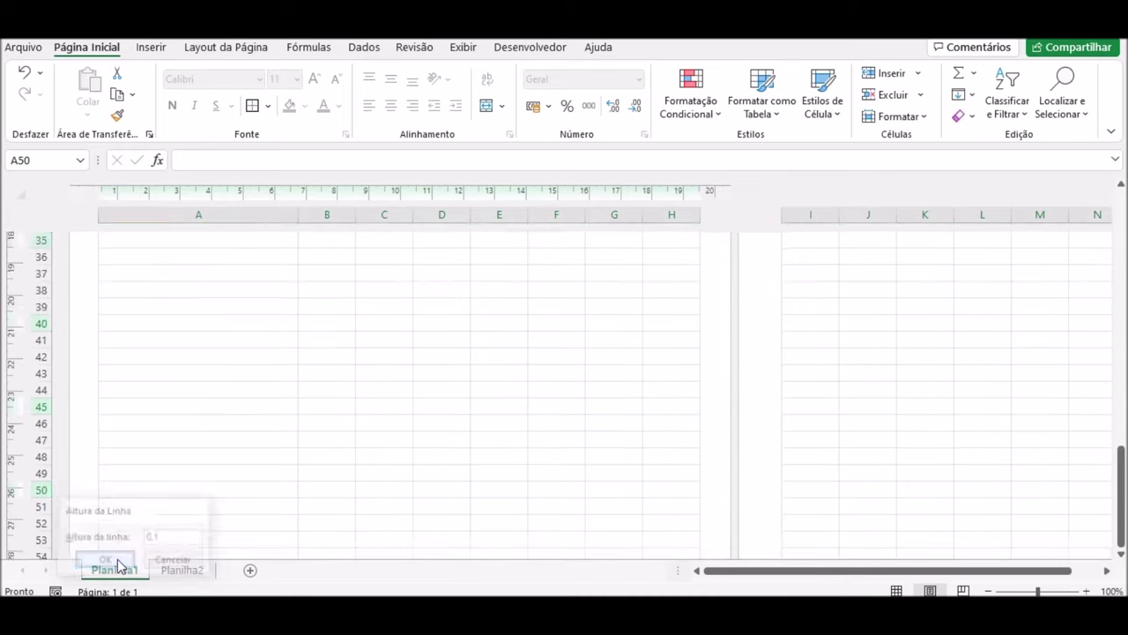
scroll(249, 422, up, 5)
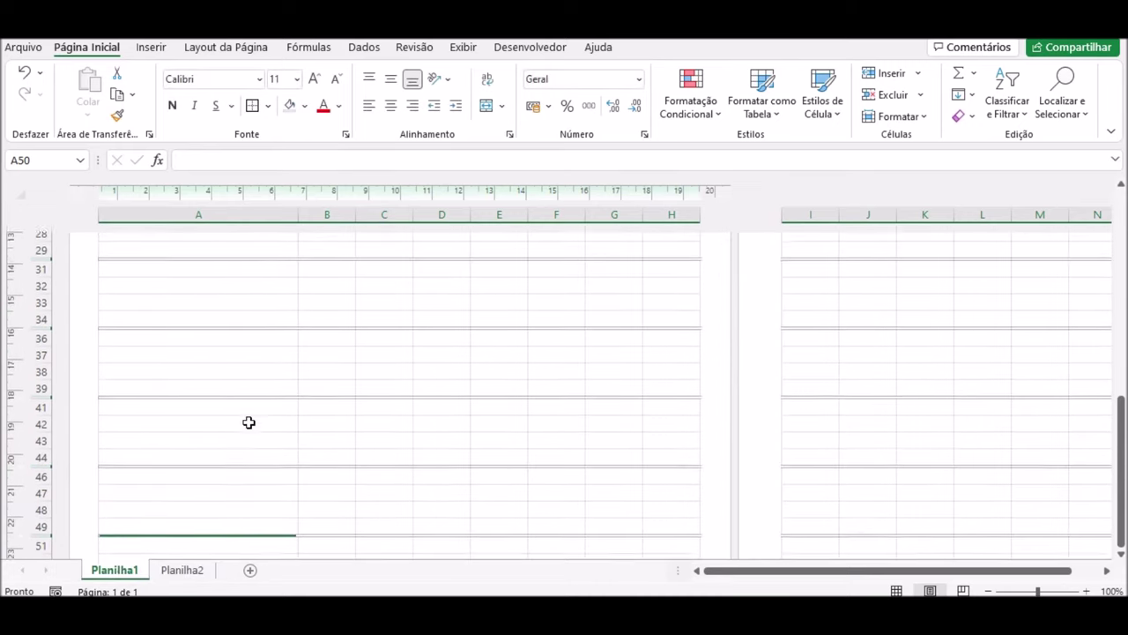
Step: Select label rows 11–14, 16–19, 21–24, 26–29, 31–34, 36–39, 41–44, 46–49 and 51
scroll(249, 422, up, 4)
scroll(249, 422, up, 5)
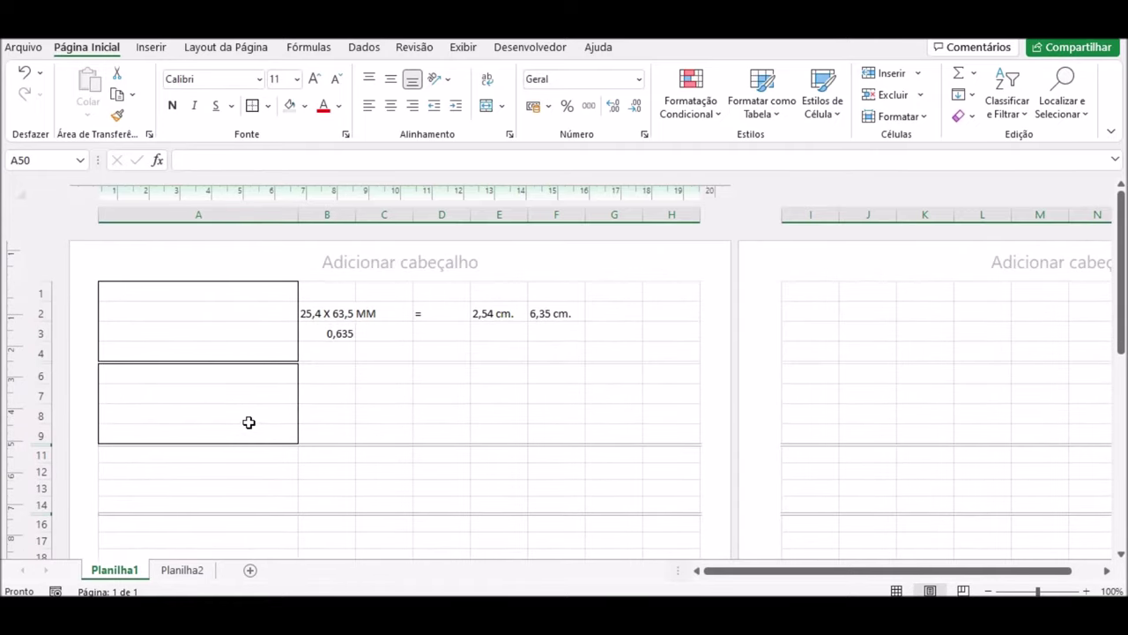
drag(181, 288, 180, 345)
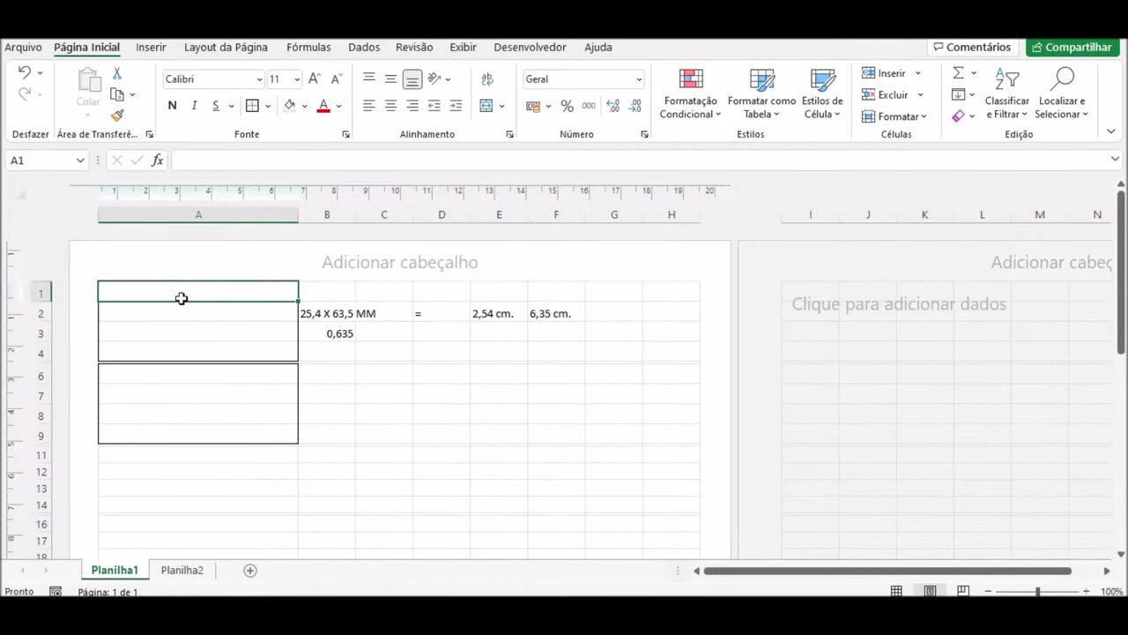
drag(176, 376, 175, 426)
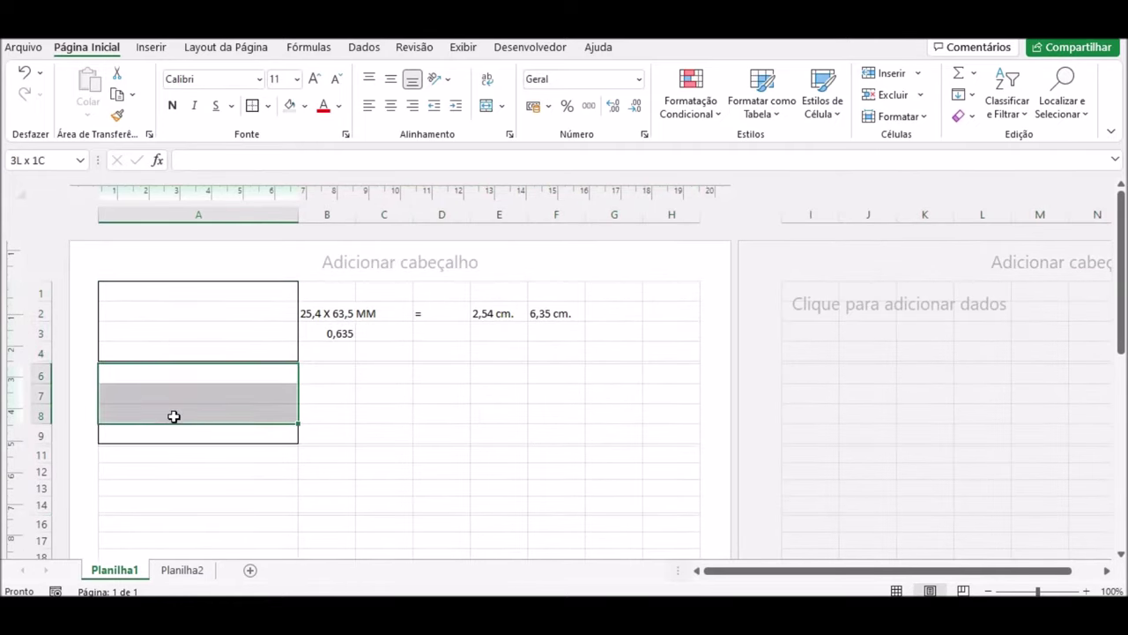
click(38, 453)
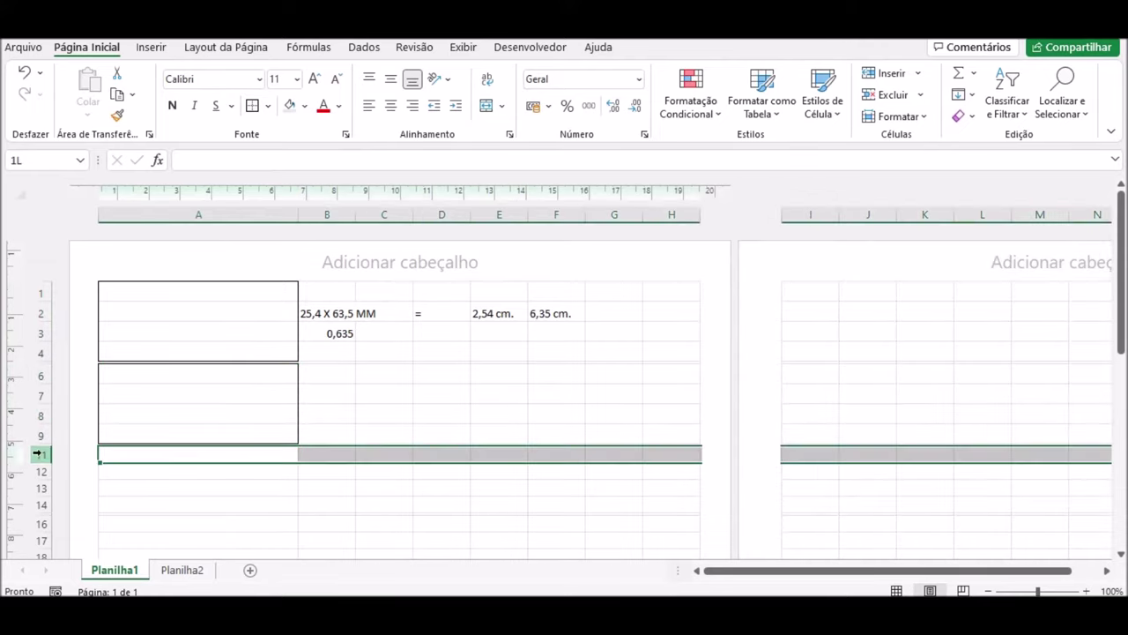
drag(42, 453, 29, 509)
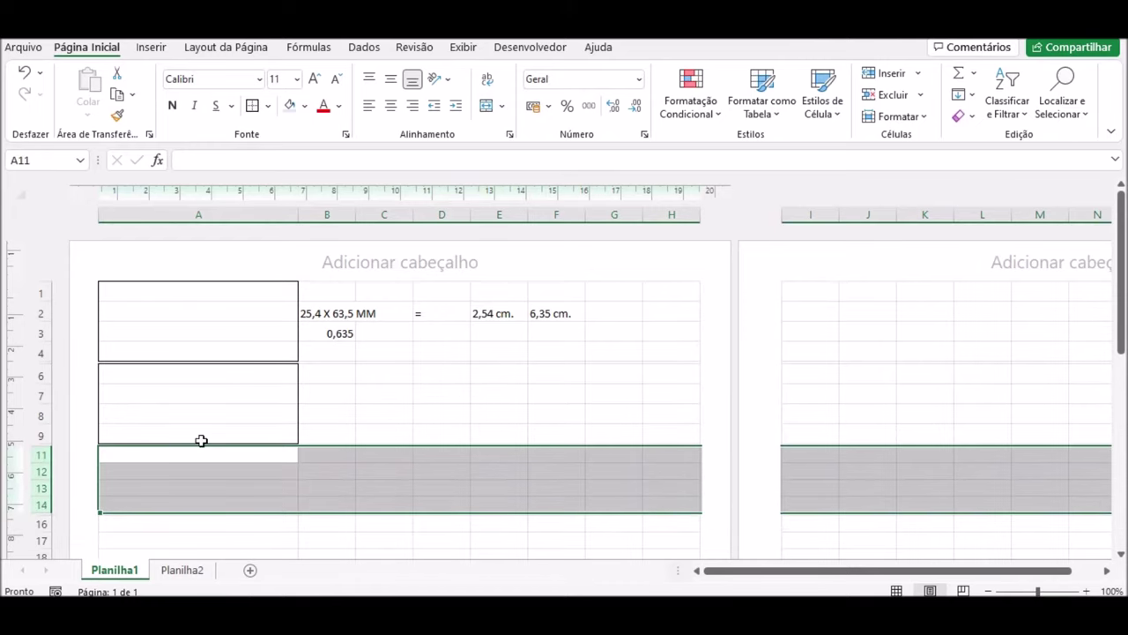
scroll(201, 440, down, 2)
scroll(201, 440, down, 1)
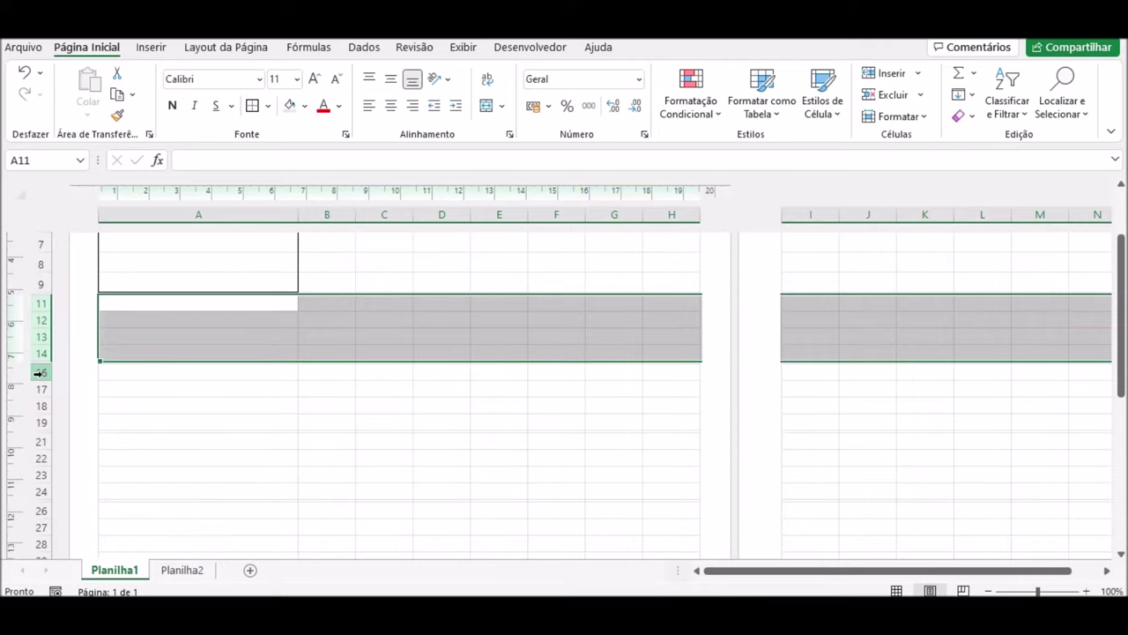
ctrl+drag(39, 373, 36, 422)
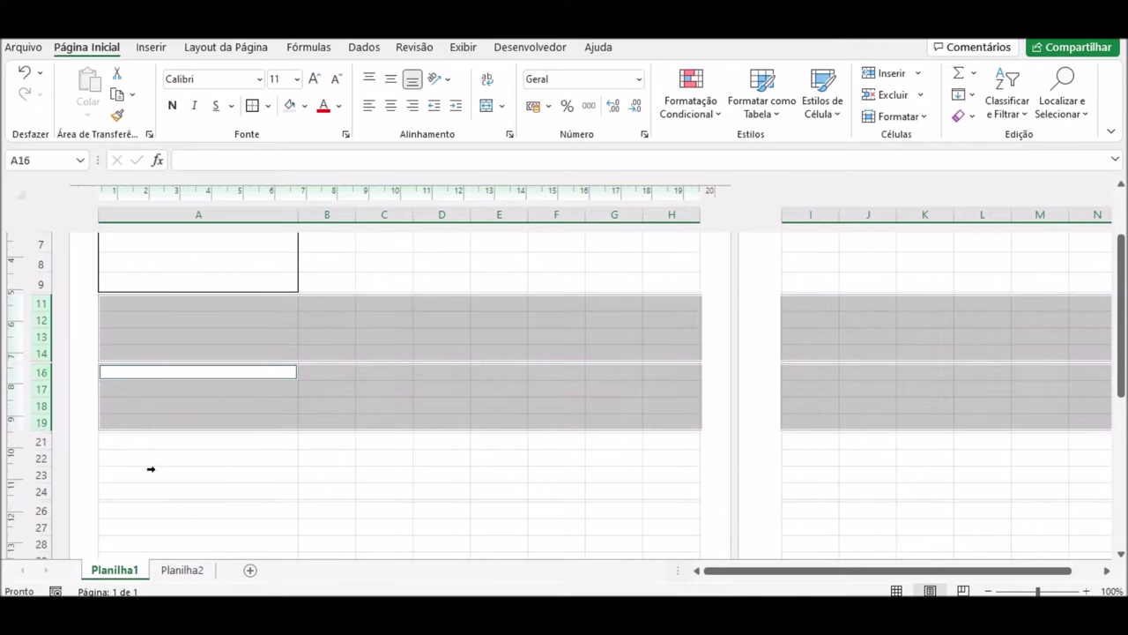
scroll(151, 466, down, 2)
ctrl+drag(38, 346, 35, 395)
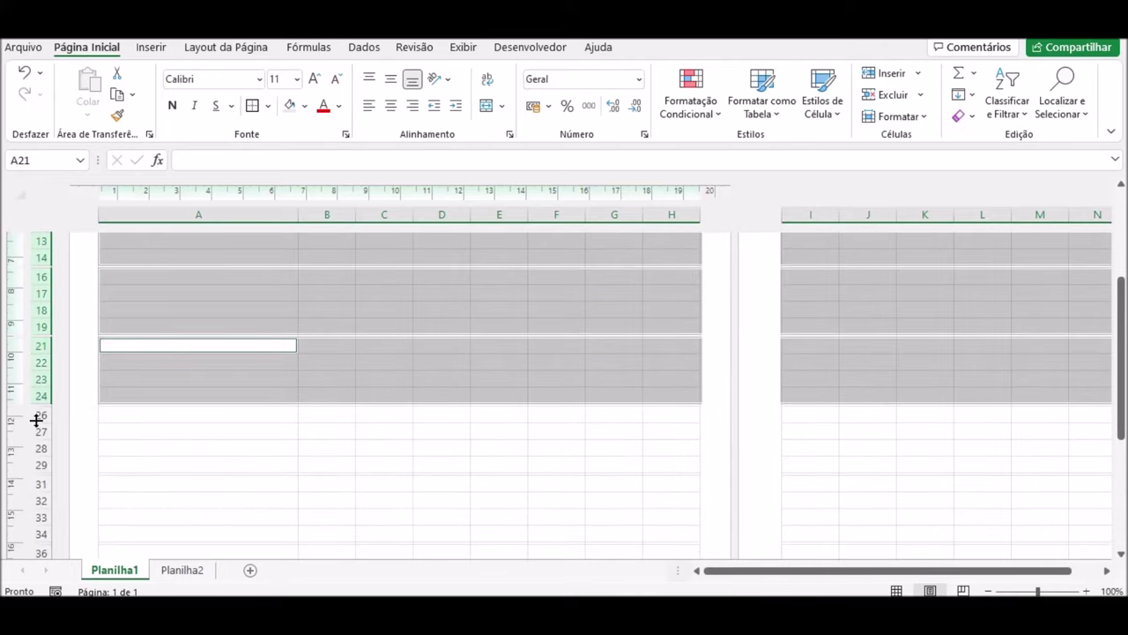
ctrl+drag(36, 416, 30, 467)
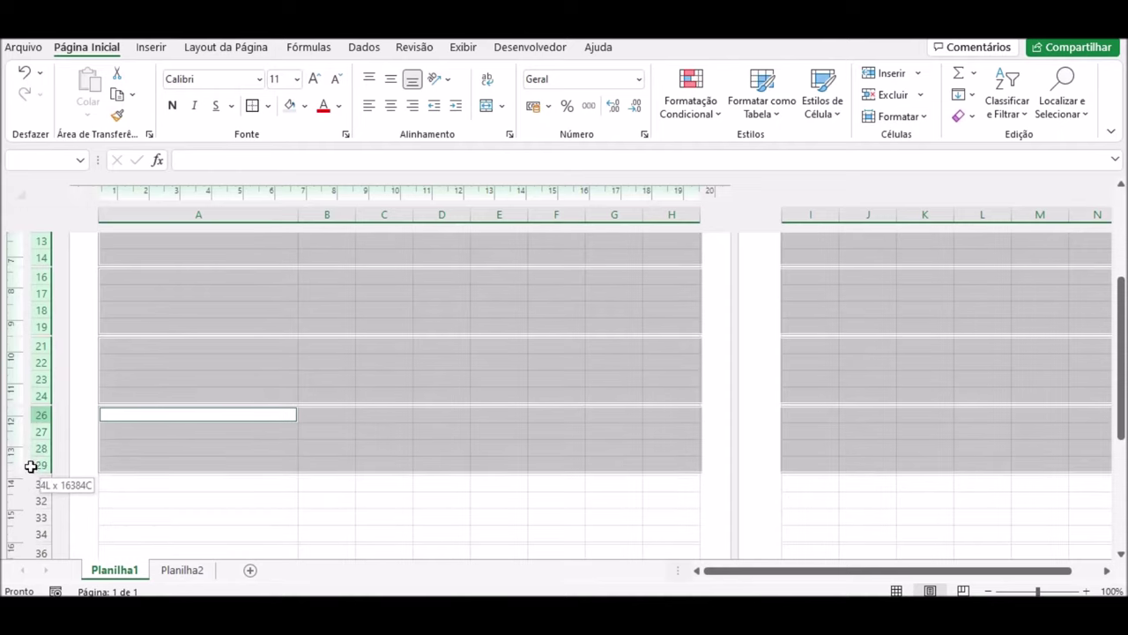
scroll(190, 444, down, 4)
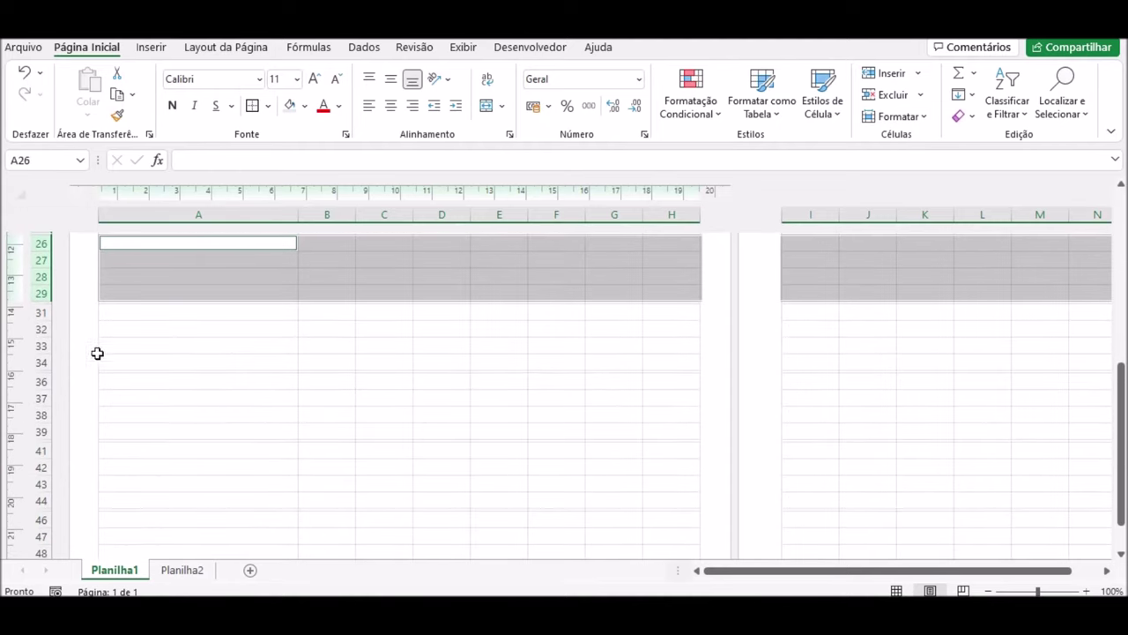
ctrl+drag(39, 313, 35, 359)
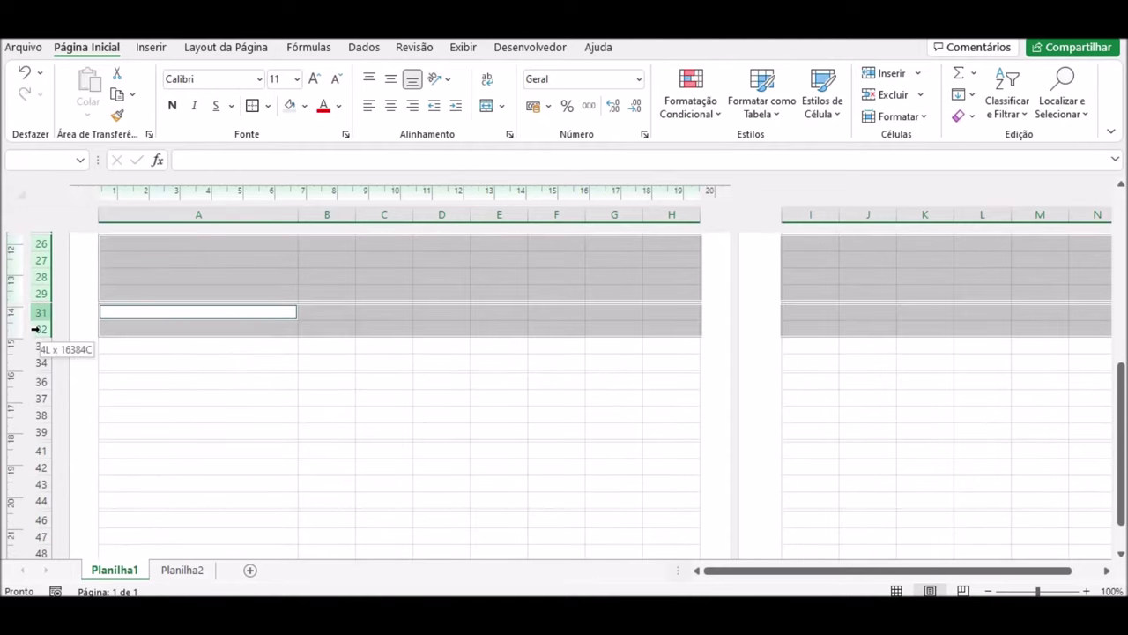
ctrl+click(30, 383)
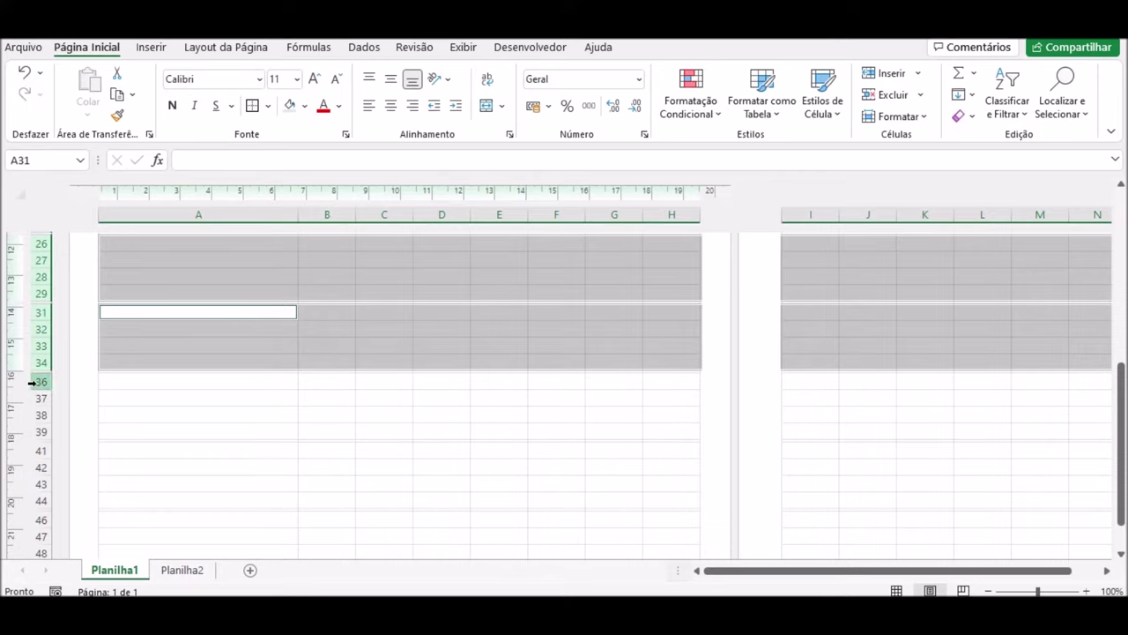
ctrl+drag(31, 382, 30, 432)
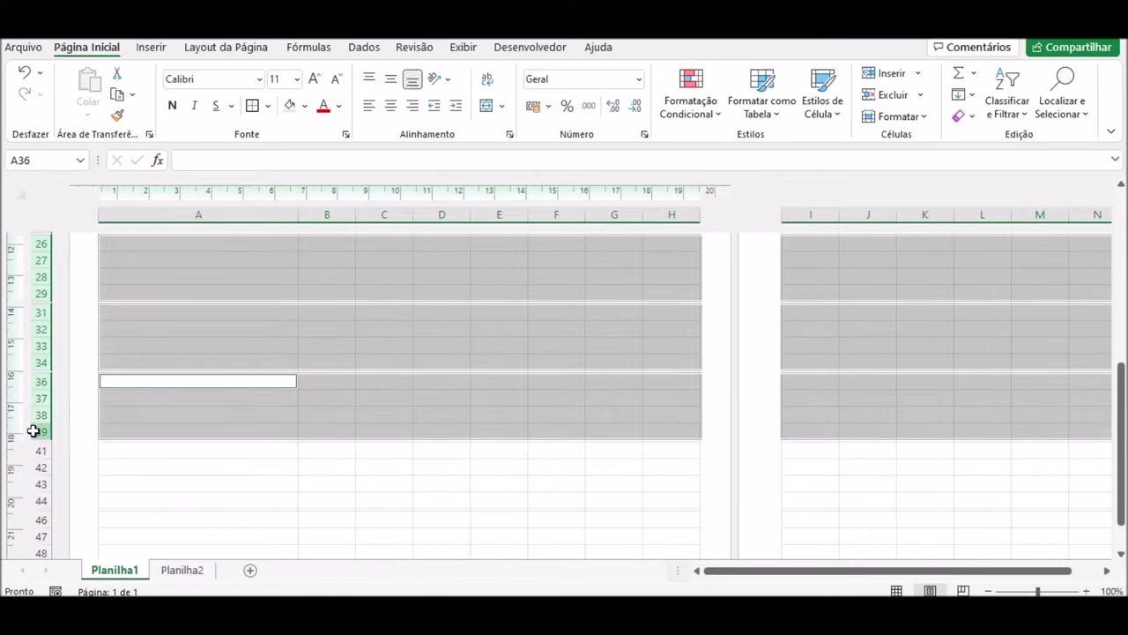
ctrl+drag(34, 452, 33, 501)
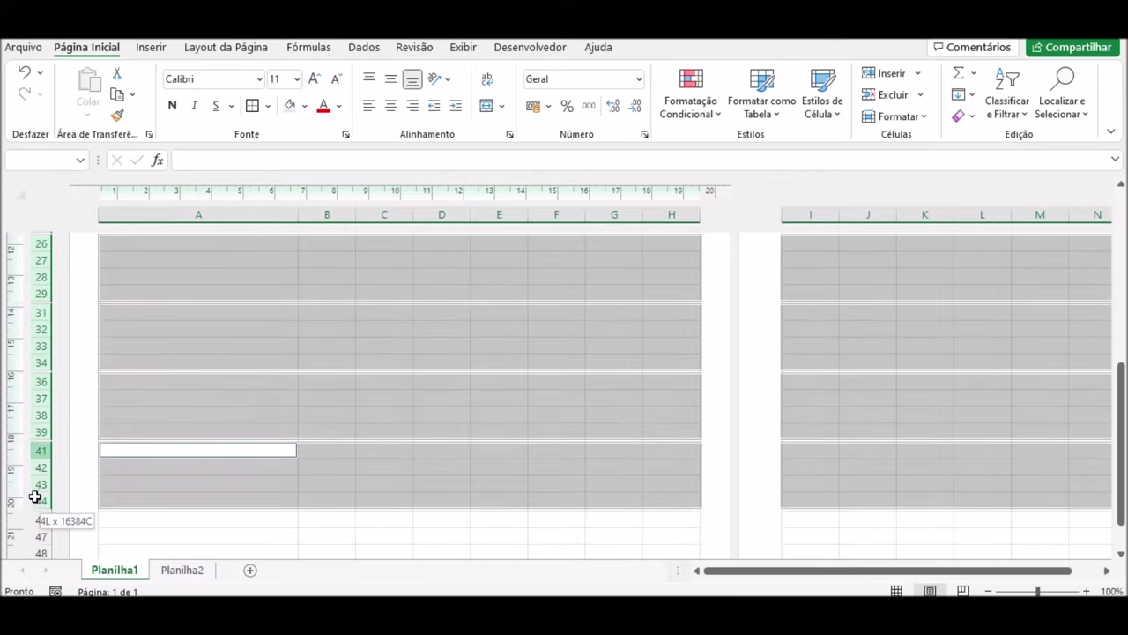
scroll(202, 457, down, 3)
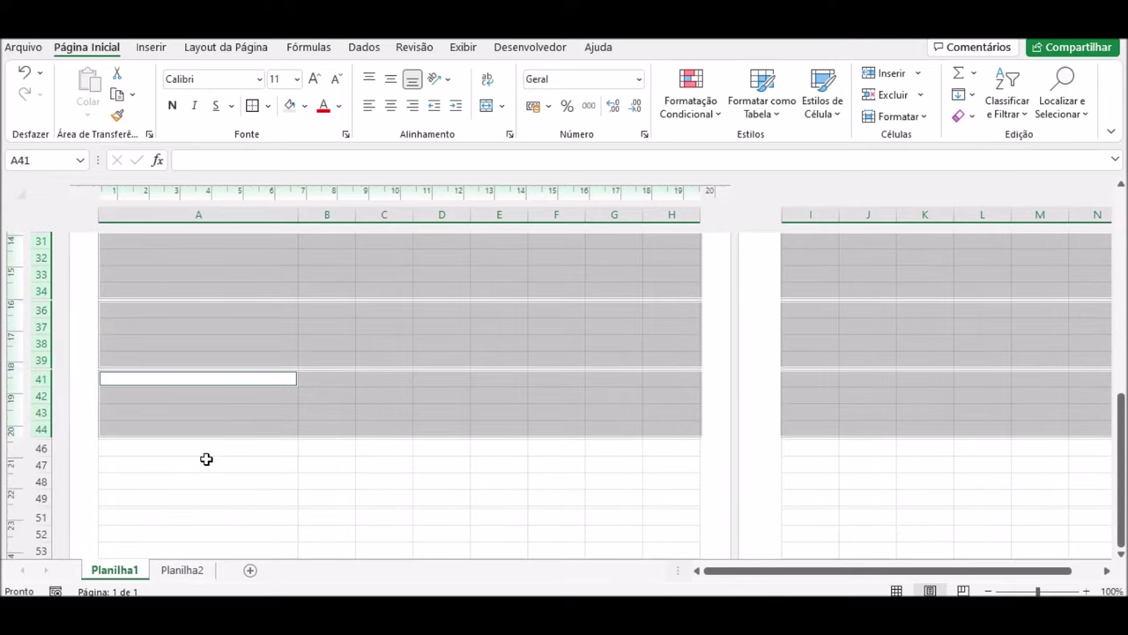
ctrl+drag(40, 362, 38, 412)
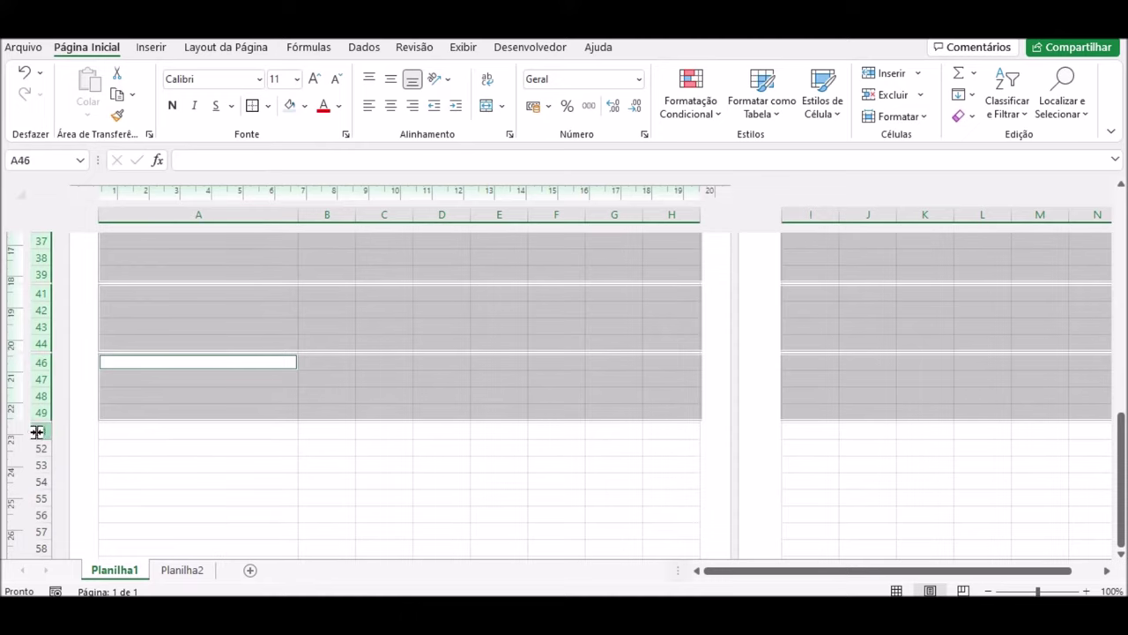
ctrl+drag(35, 431, 35, 481)
scroll(193, 418, up, 5)
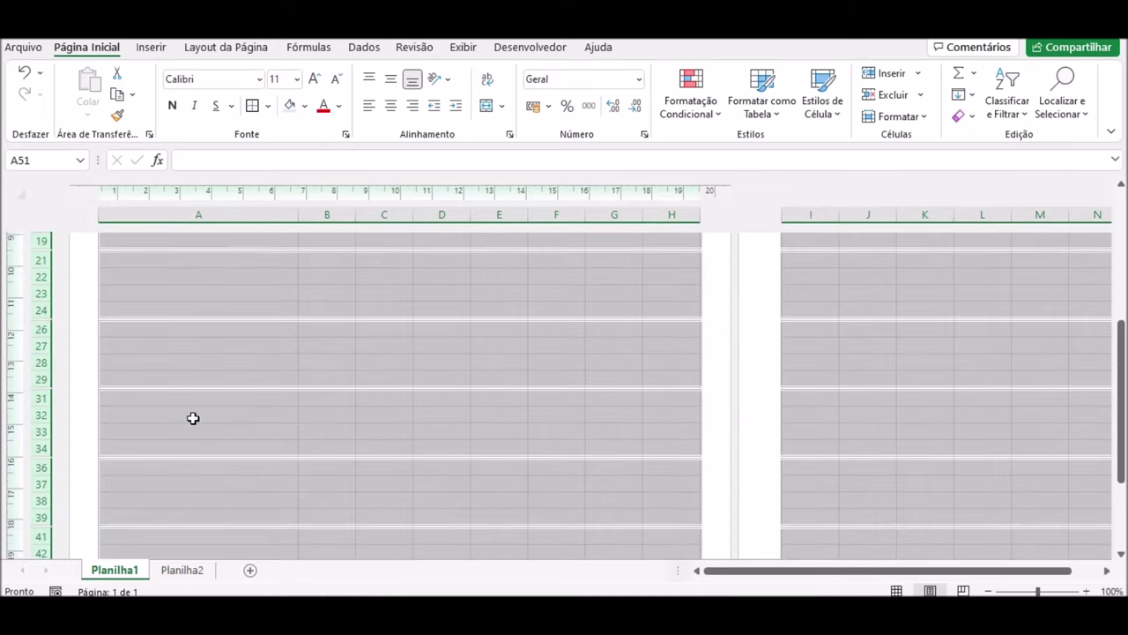
scroll(193, 417, up, 5)
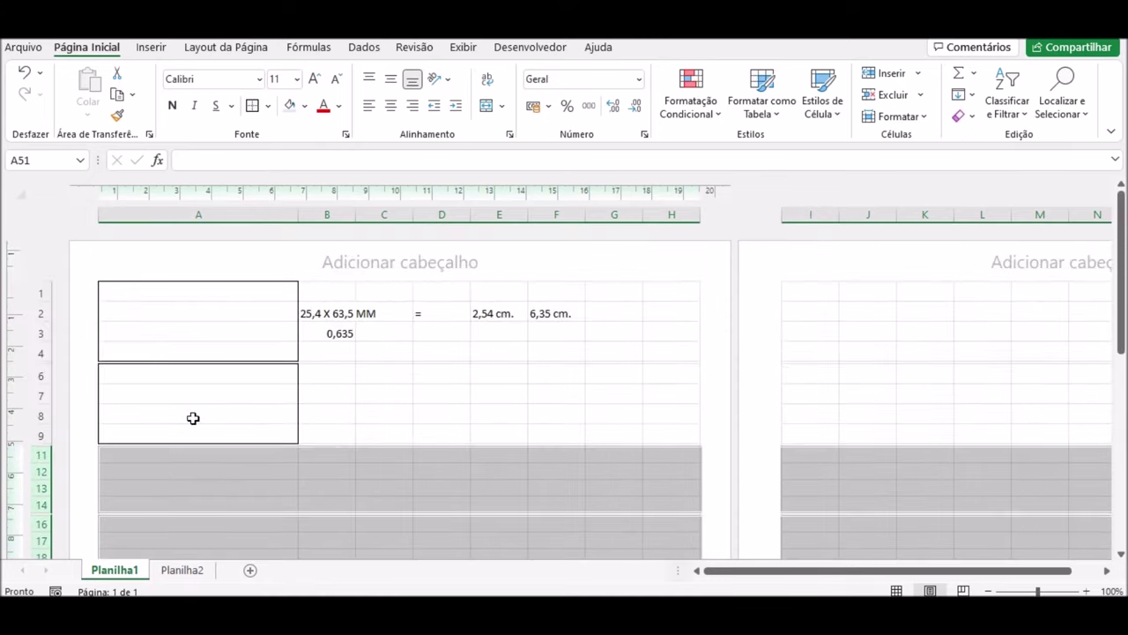
Step: Give the selected label rows a height of 0,64
right_click(39, 489)
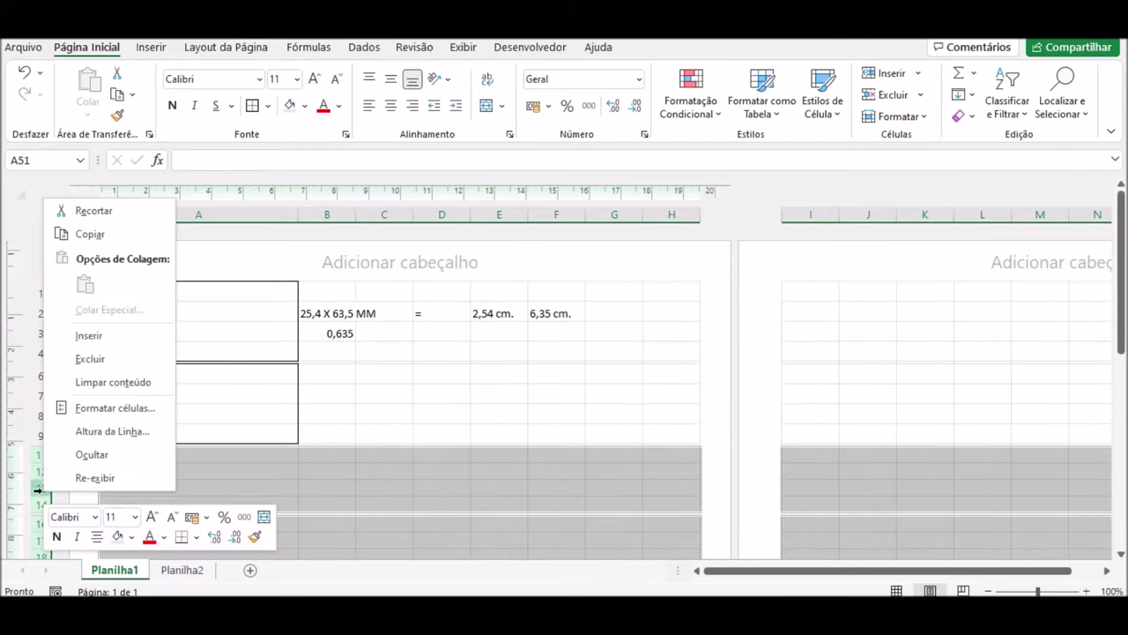
click(117, 441)
text(0)
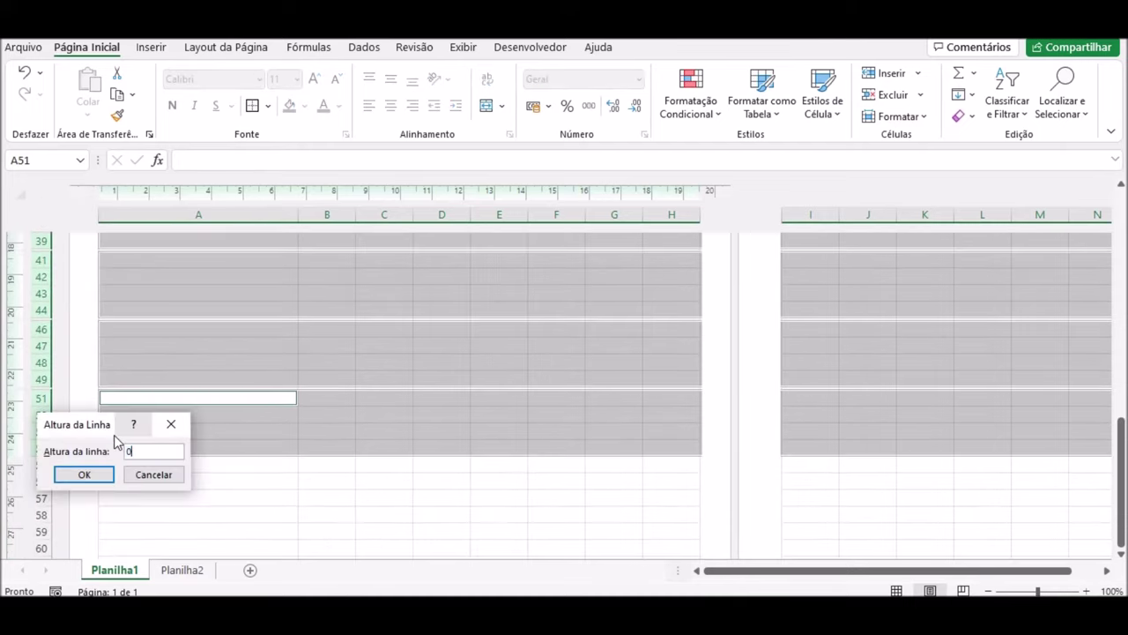
text(,4)
click(84, 474)
scroll(301, 366, up, 10)
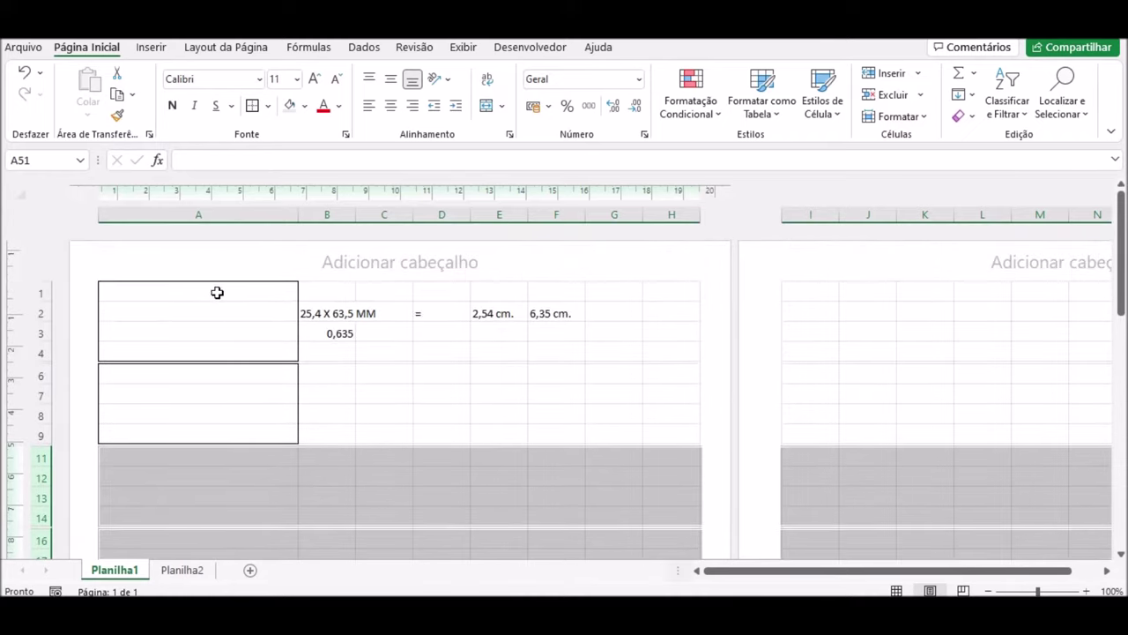
click(215, 291)
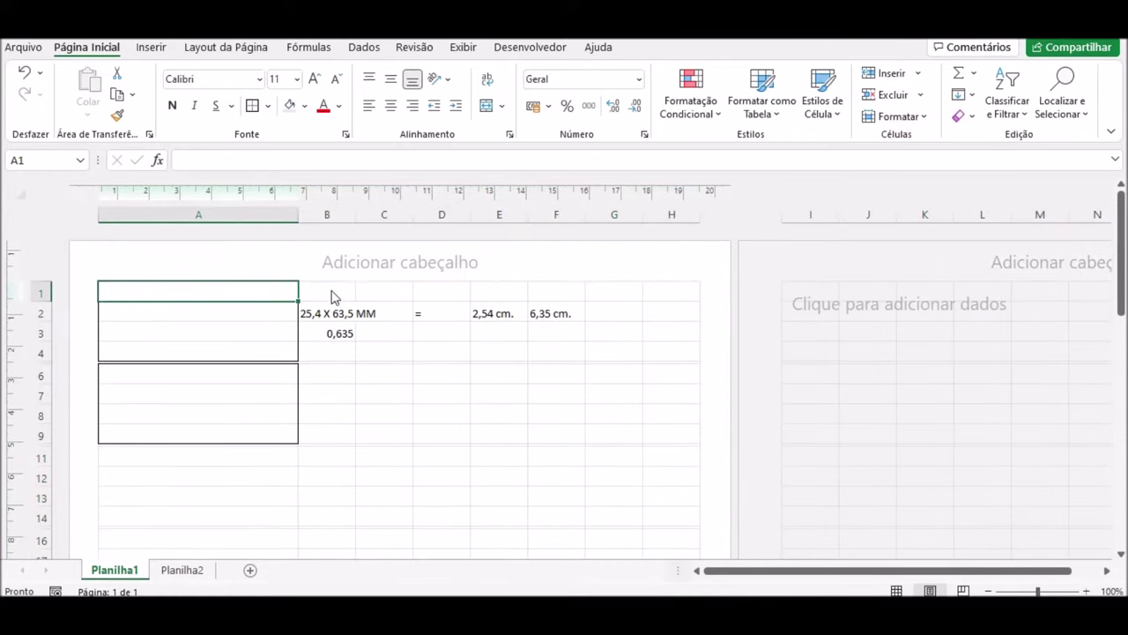
Step: Delete the measurement notes from B1:F4
drag(330, 294, 564, 345)
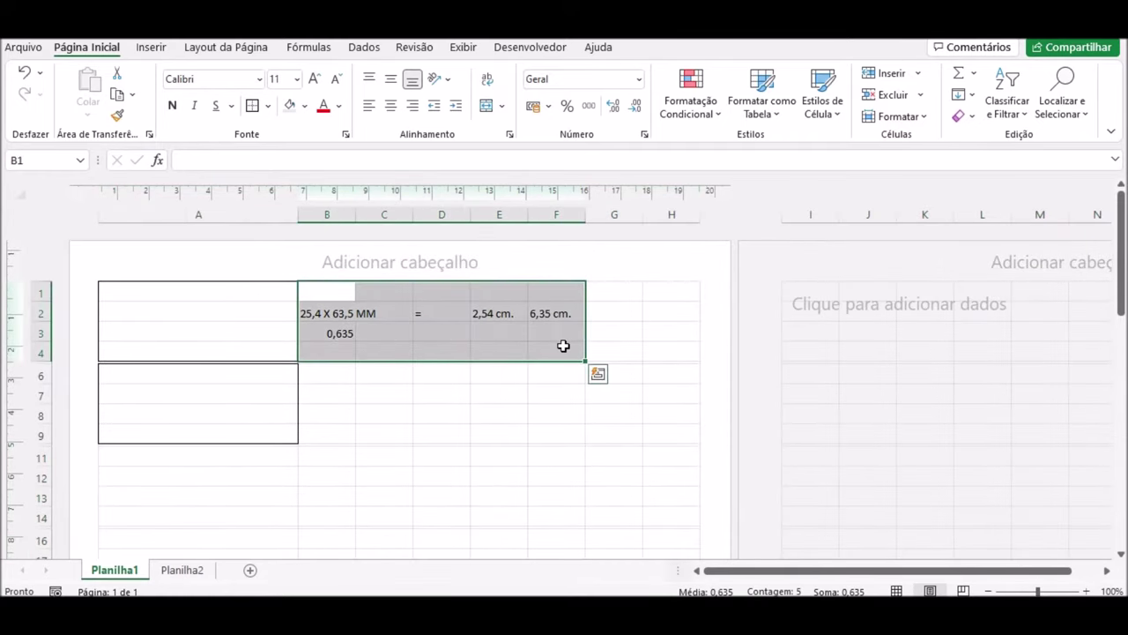
key(Delete)
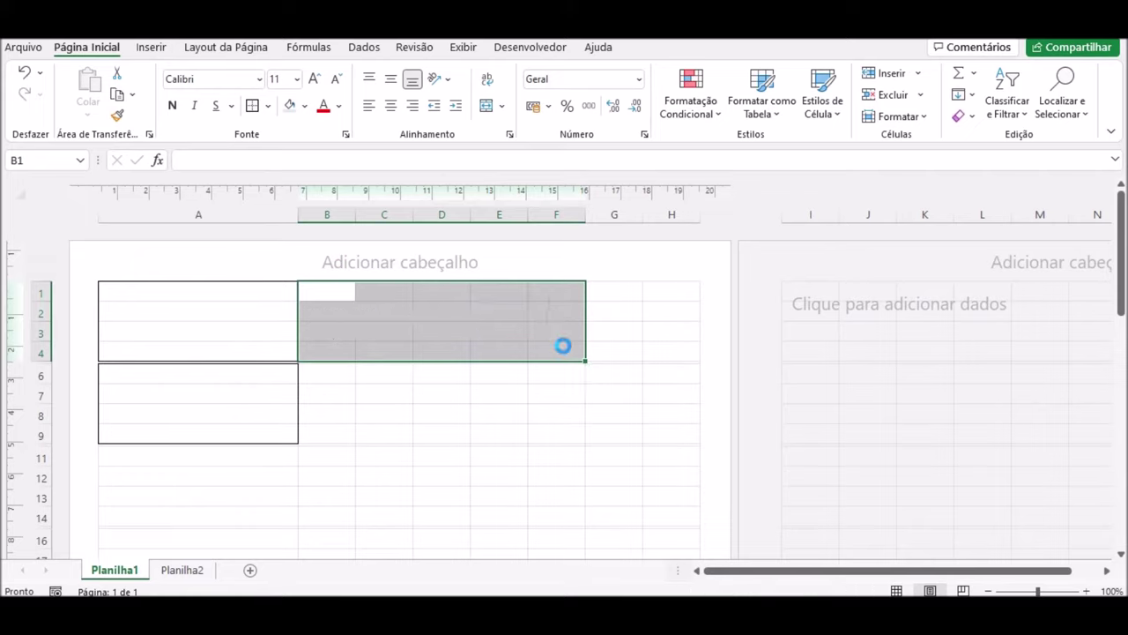
click(332, 292)
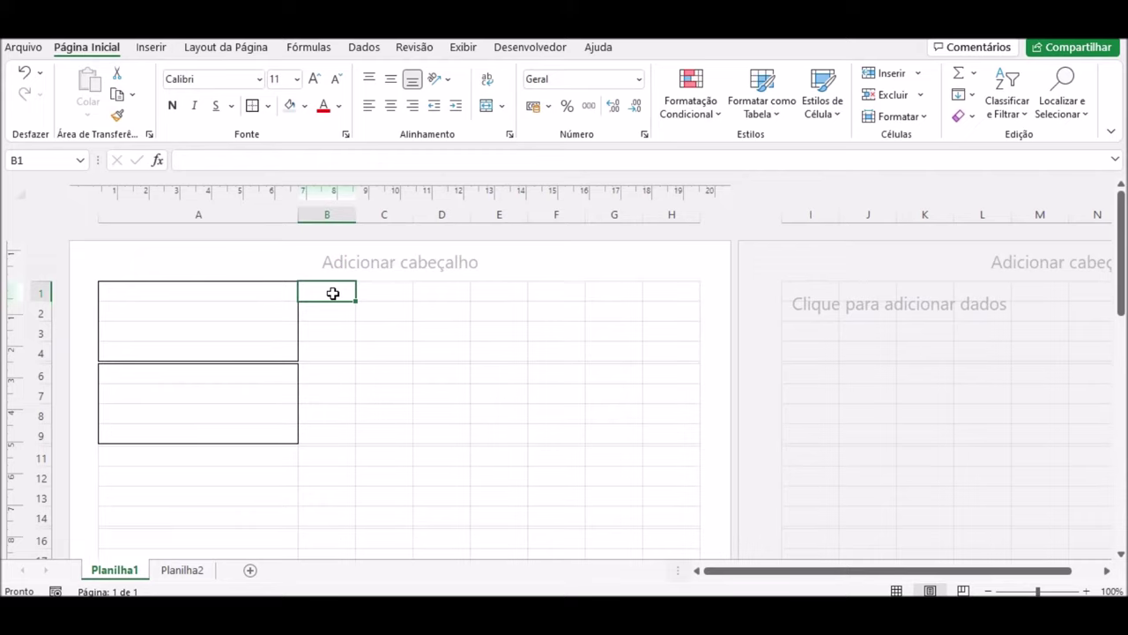
Step: Set the width of columns B and D to 0,3
click(333, 221)
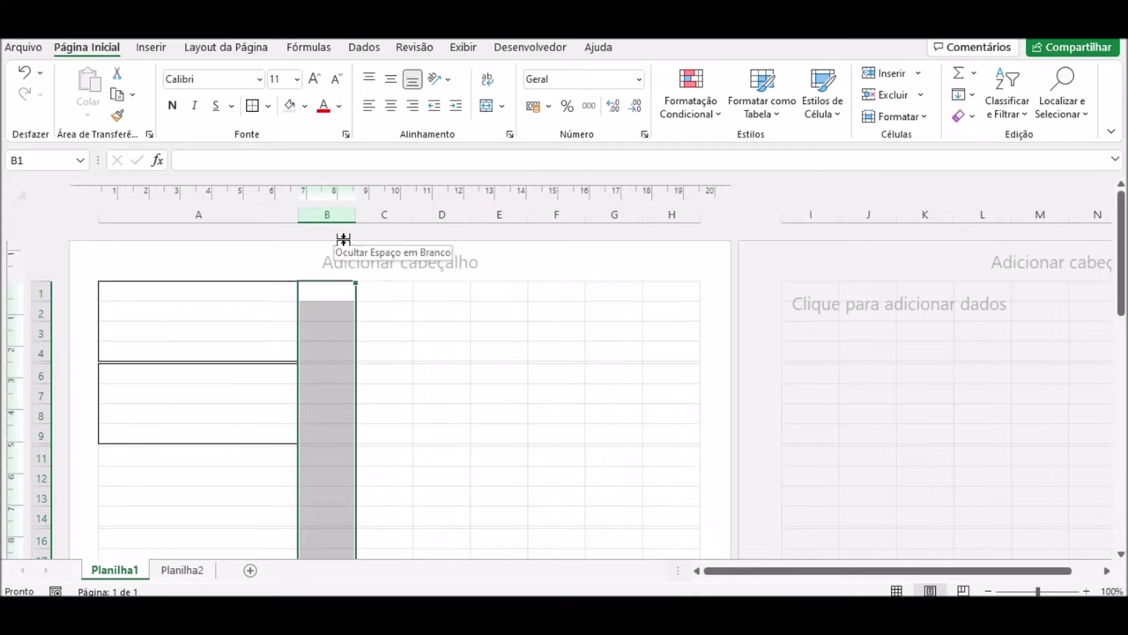
ctrl+click(446, 211)
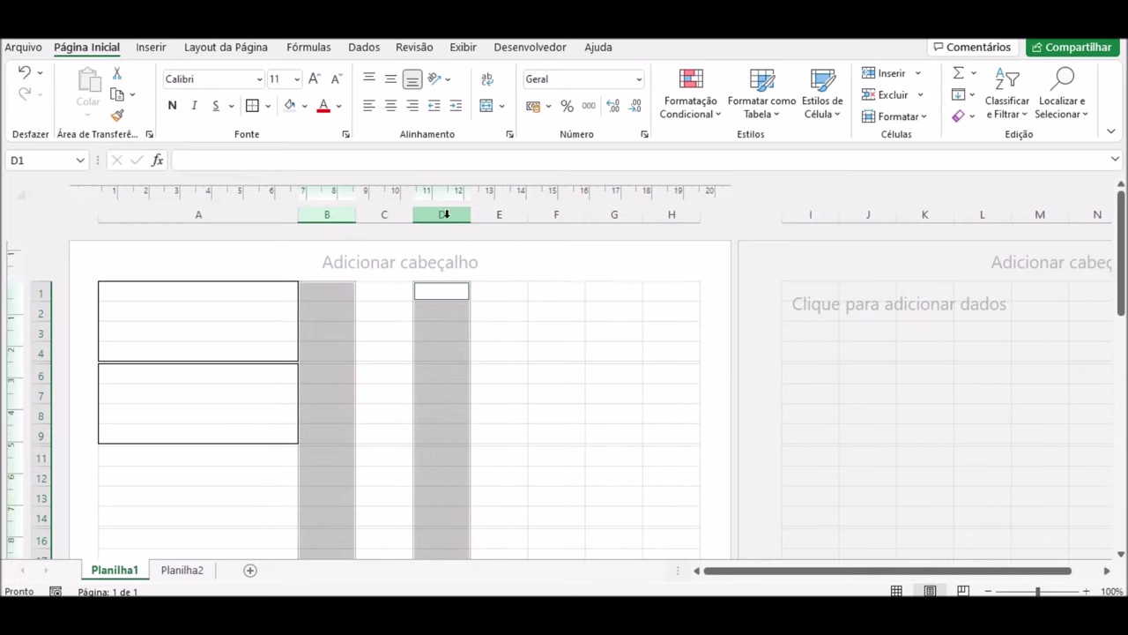
right_click(446, 213)
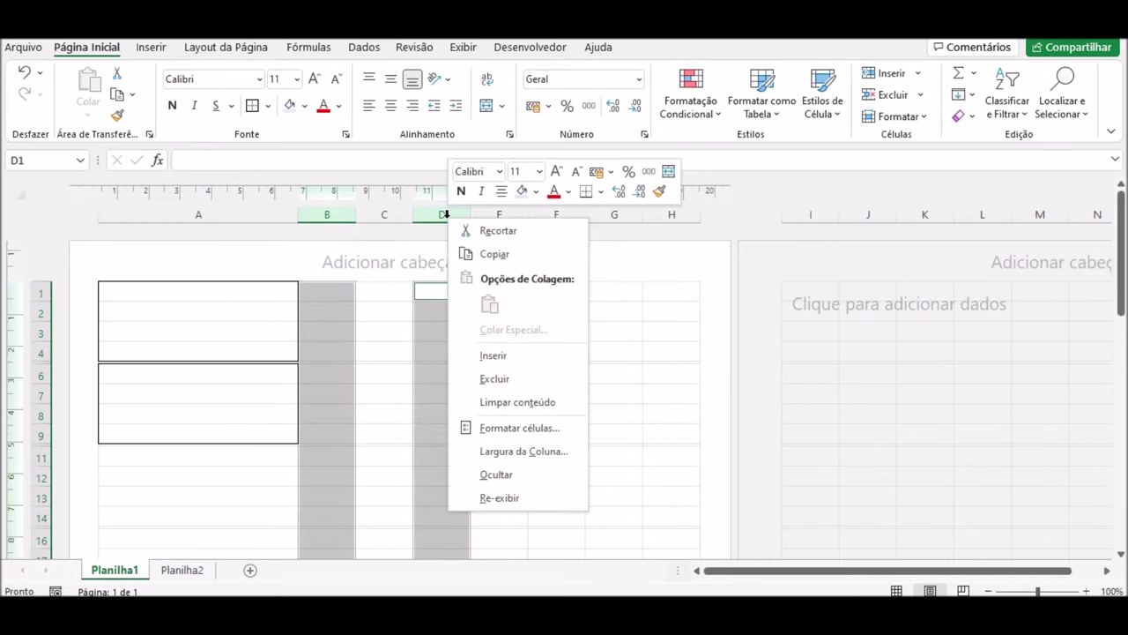
click(524, 451)
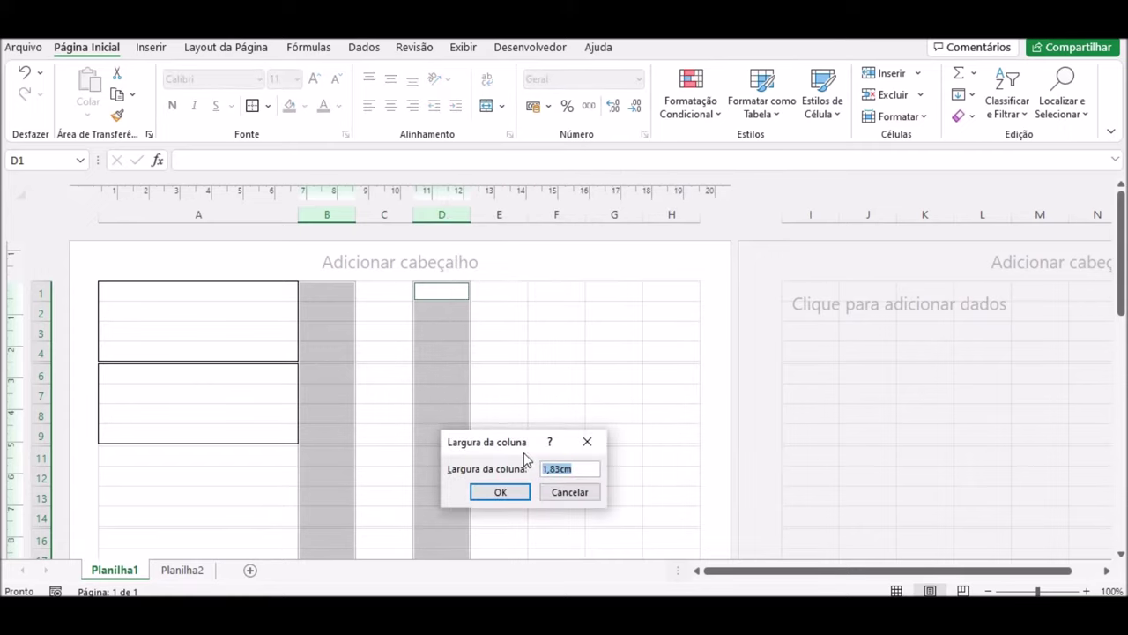
text(0)
text(,3)
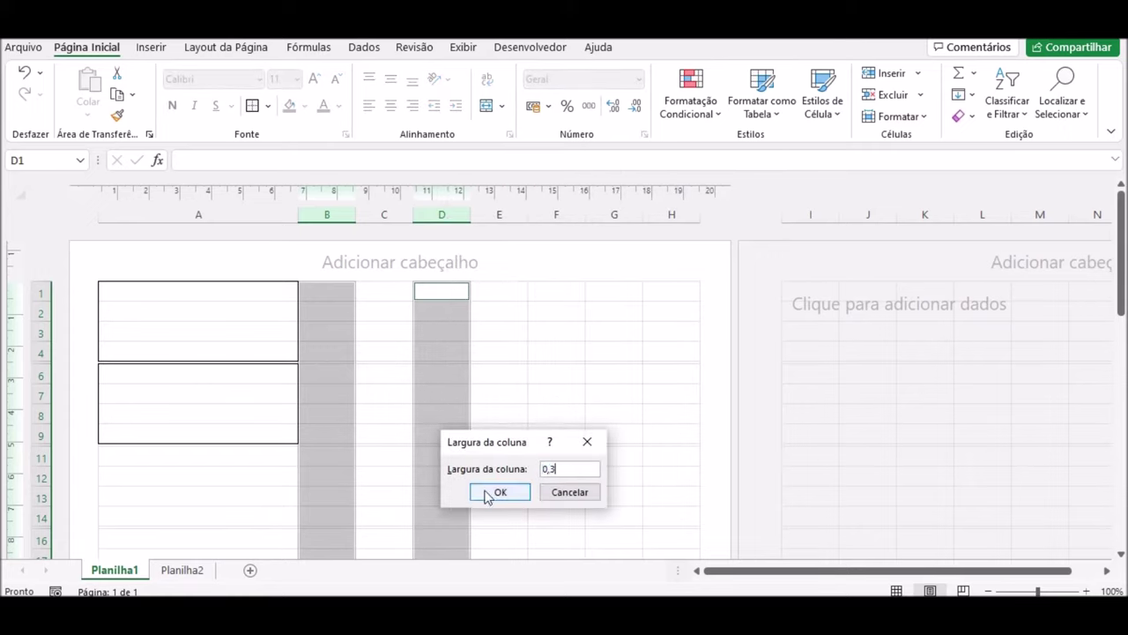
click(486, 491)
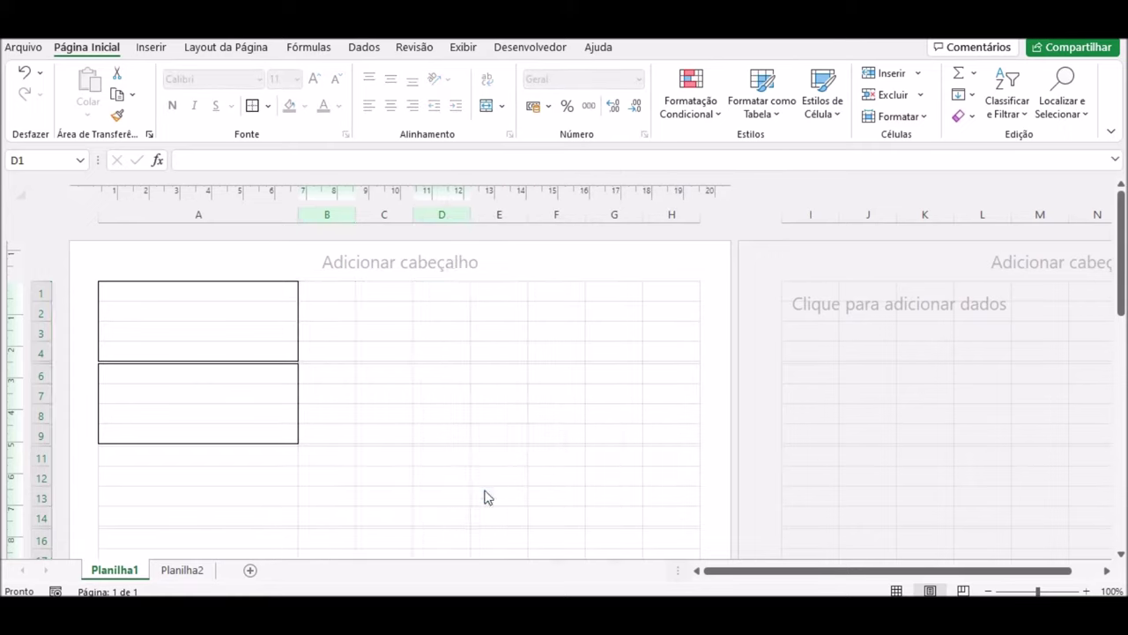
click(405, 352)
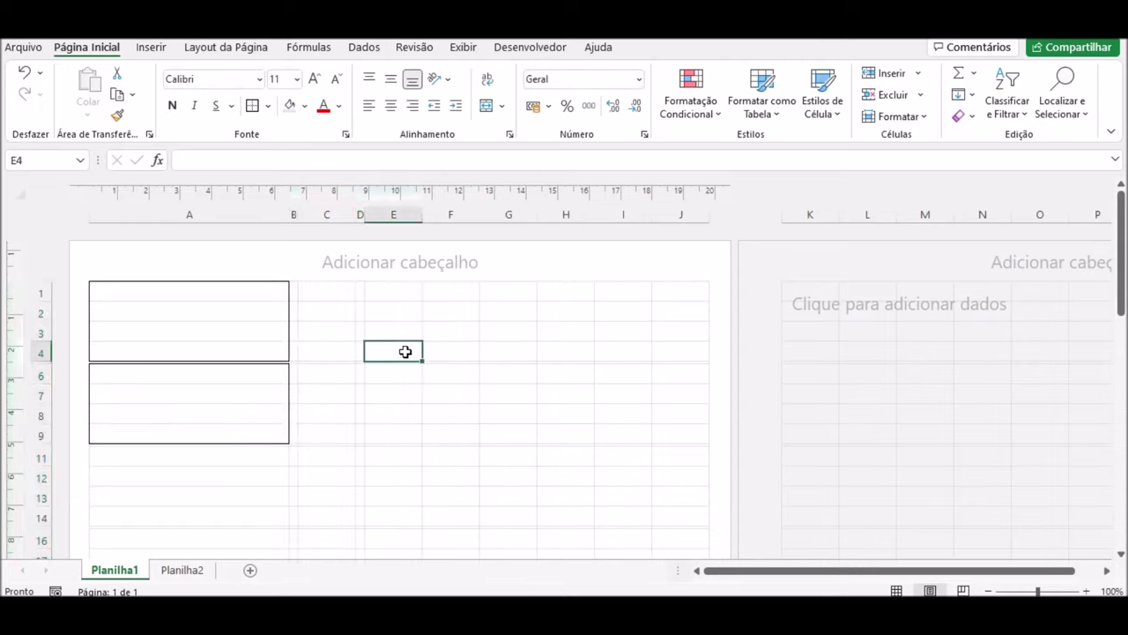
Step: Set columns C and E to a width of 6,35 cm, matching column A
click(328, 213)
click(328, 213)
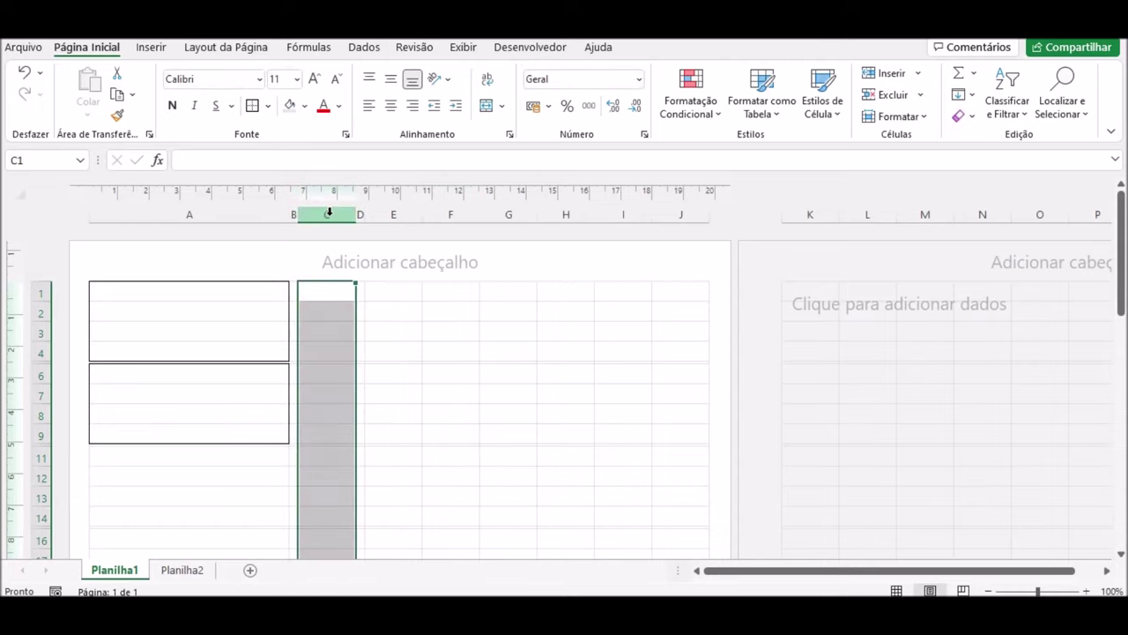
ctrl+click(397, 212)
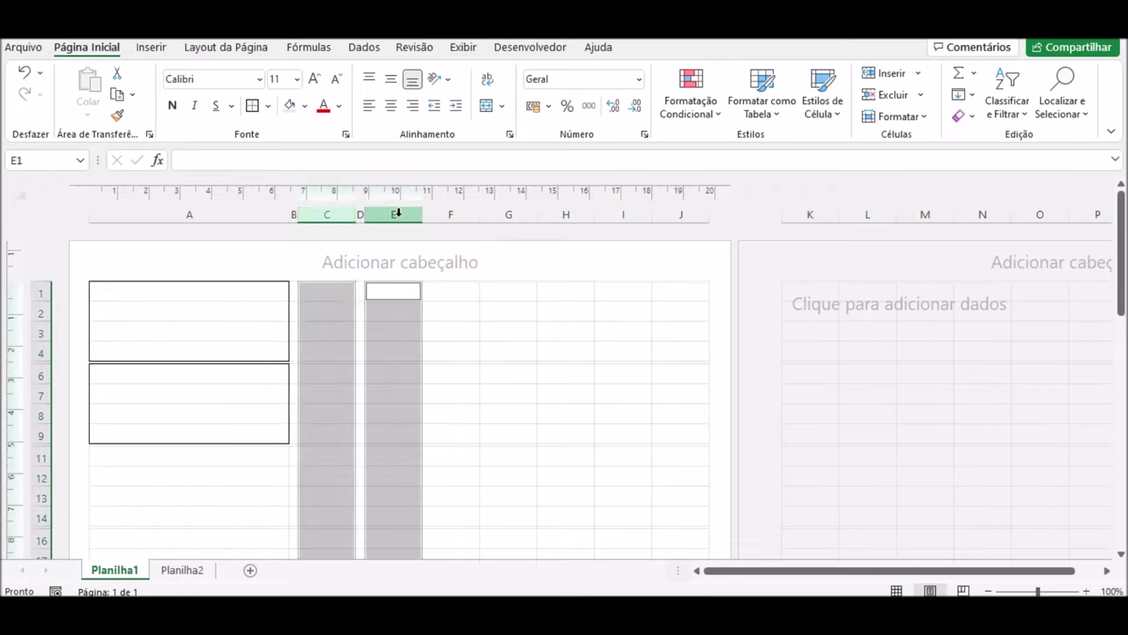
right_click(397, 212)
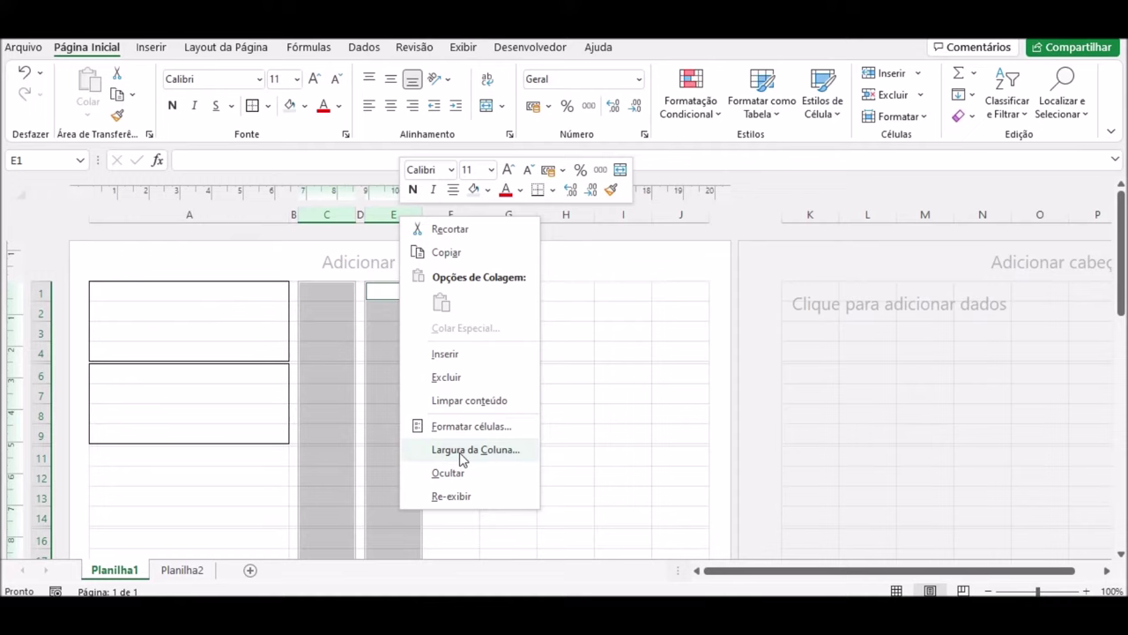
click(462, 450)
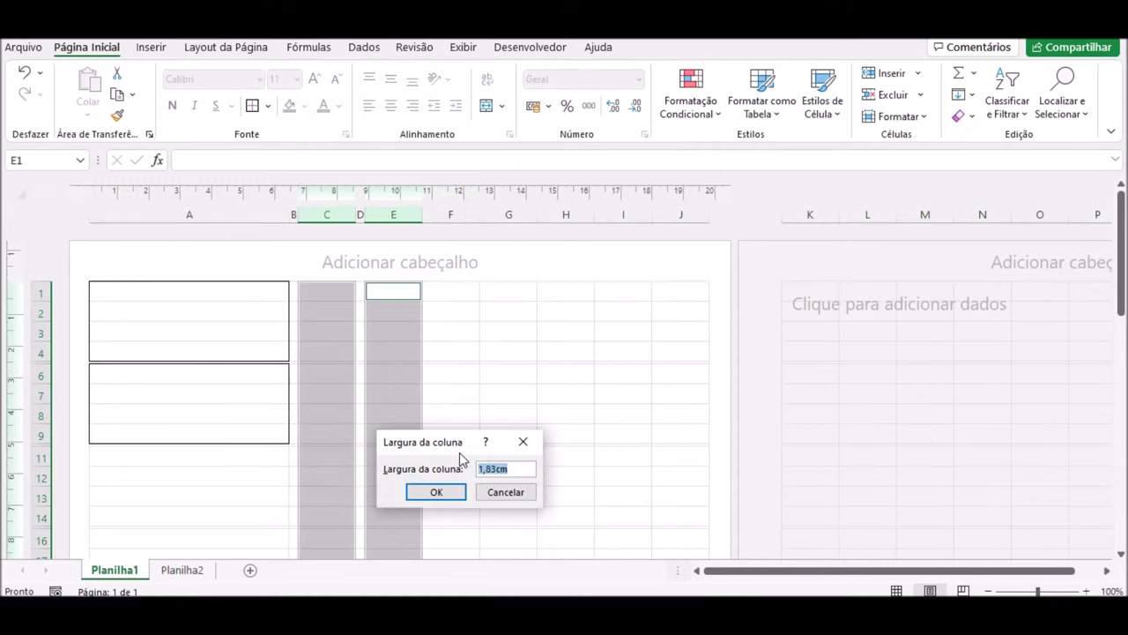
text(6,)
key(Return)
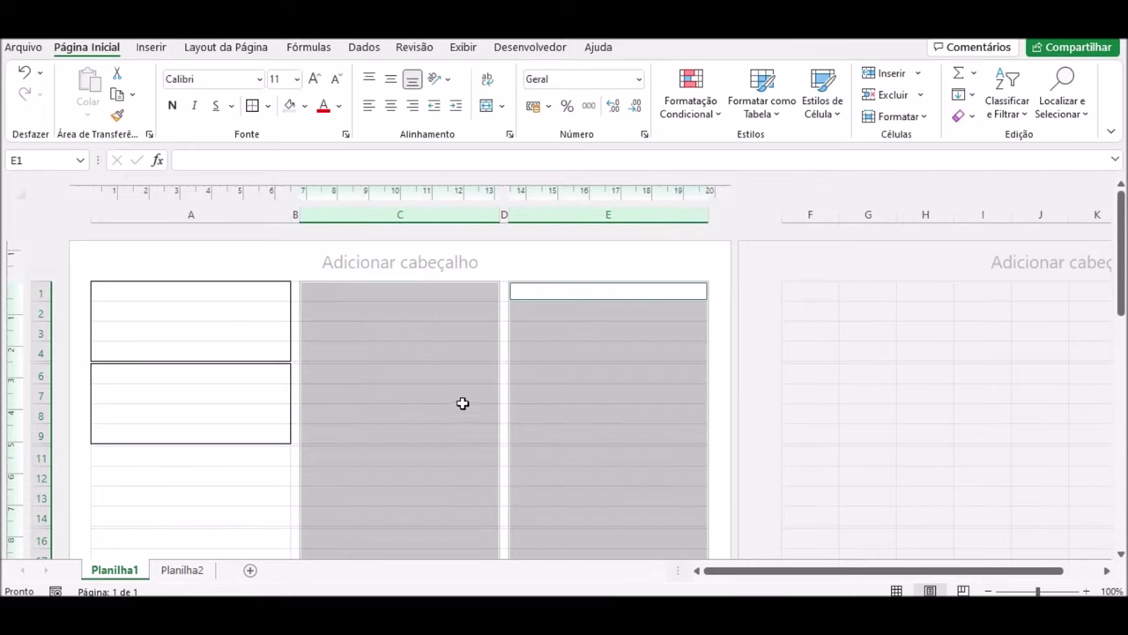
click(461, 403)
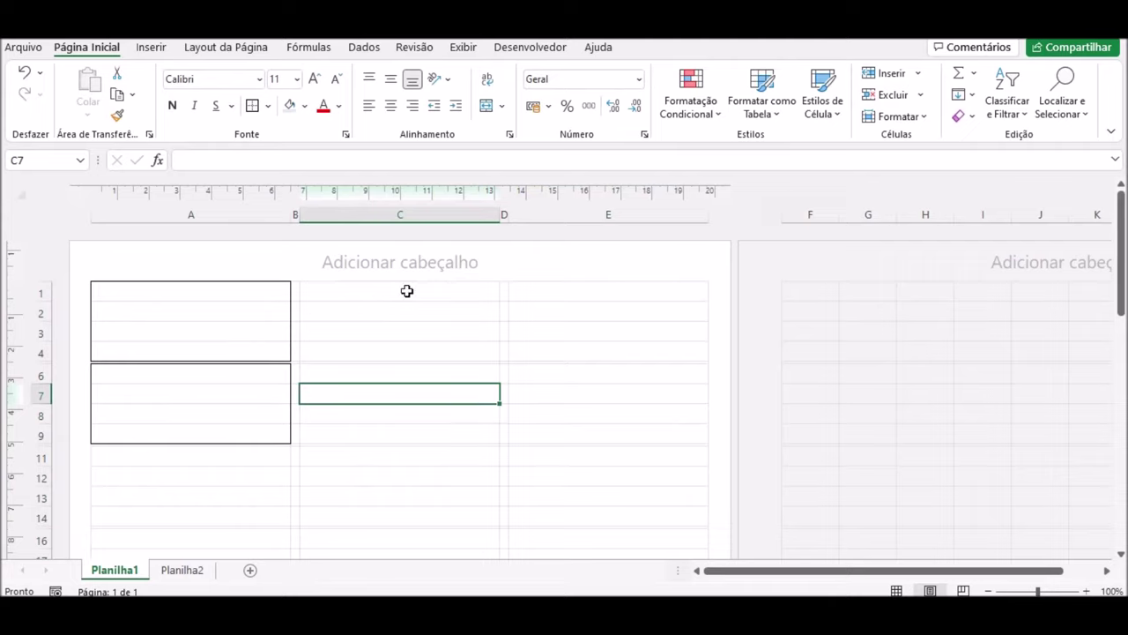
Step: Add outside borders to C1:C4, E1:E4, C6:C9 and E6:E9
drag(406, 290, 399, 362)
click(252, 106)
click(602, 299)
drag(600, 309, 594, 348)
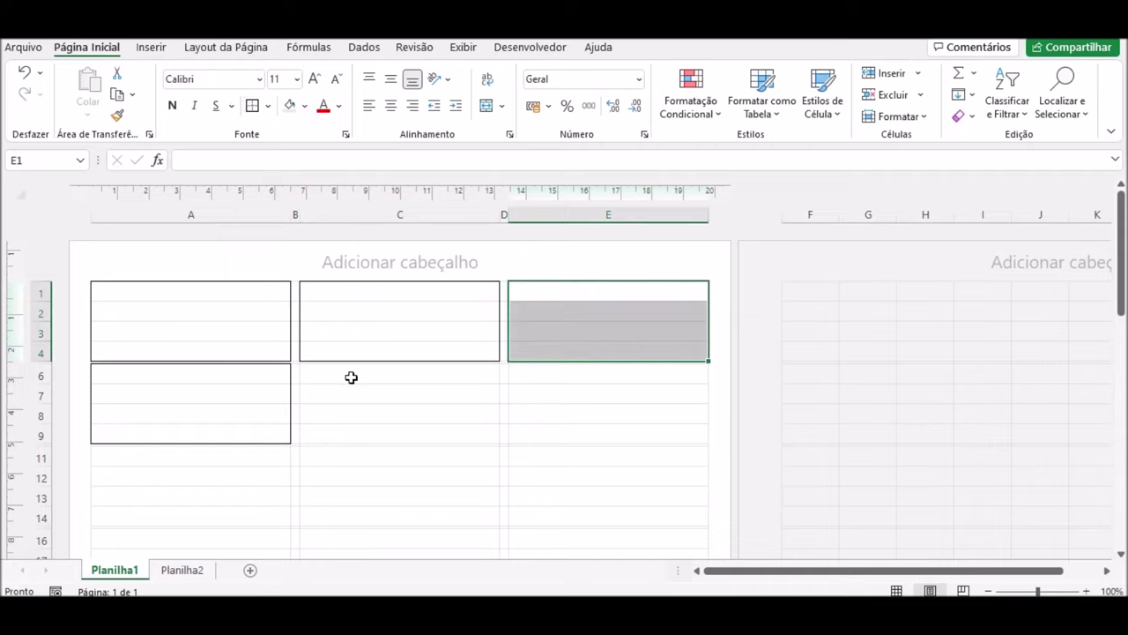
drag(350, 378, 347, 432)
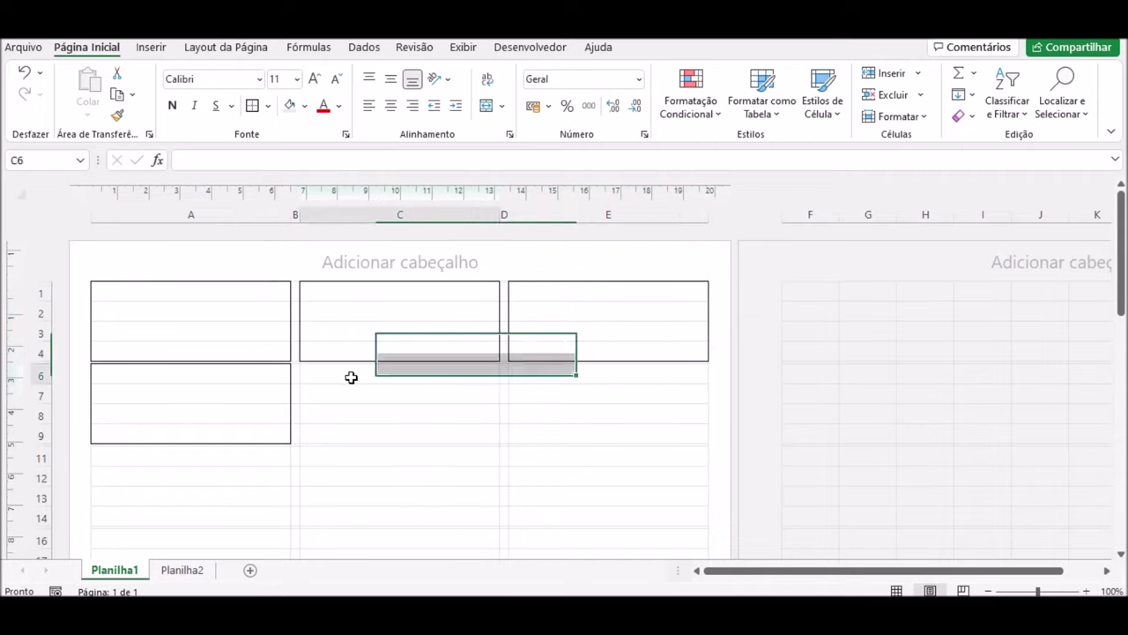
click(252, 106)
drag(555, 378, 555, 433)
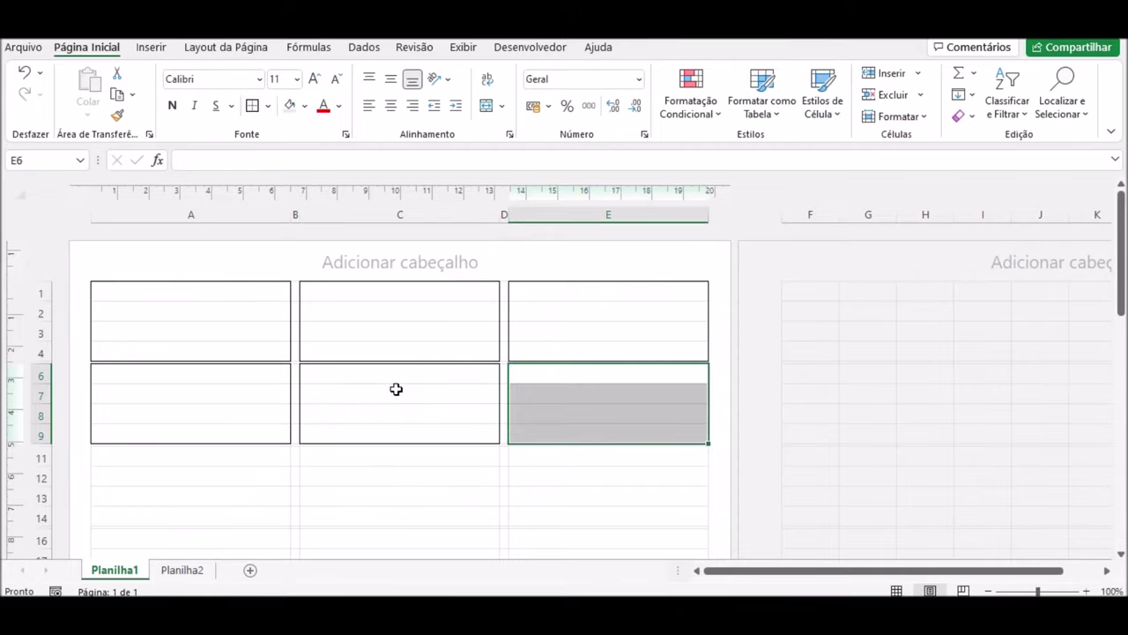
scroll(224, 391, down, 2)
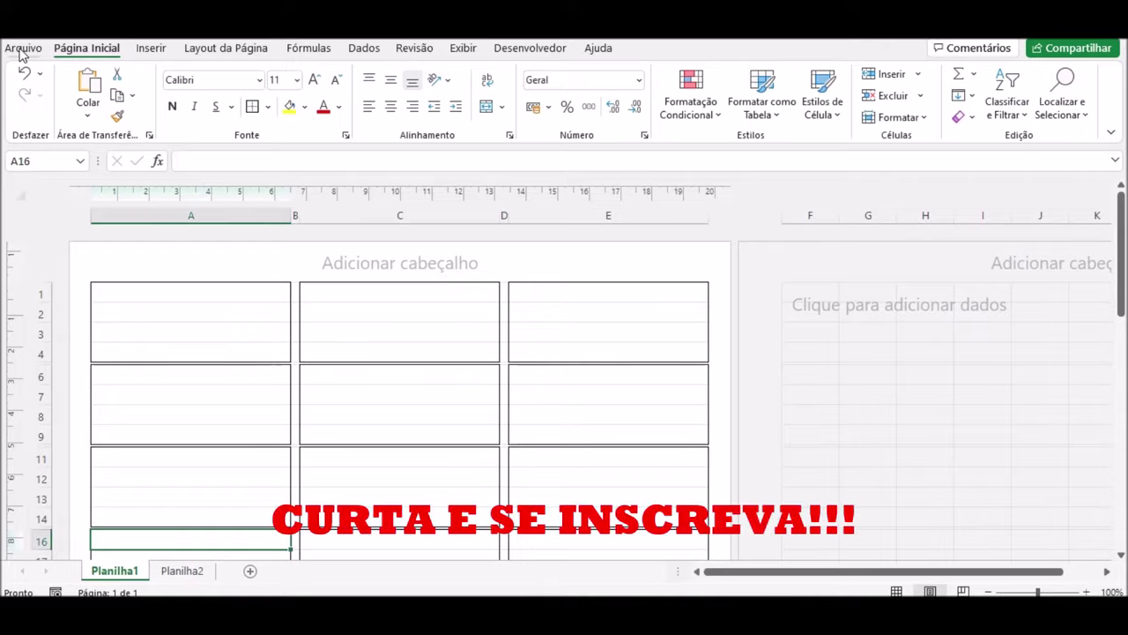
click(23, 50)
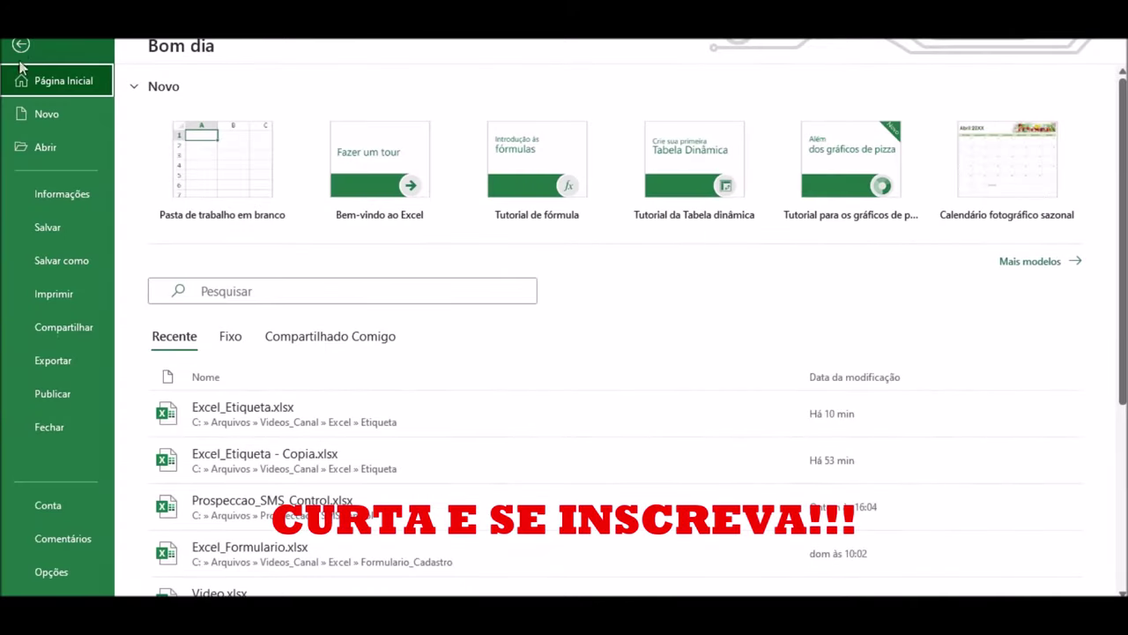
click(64, 304)
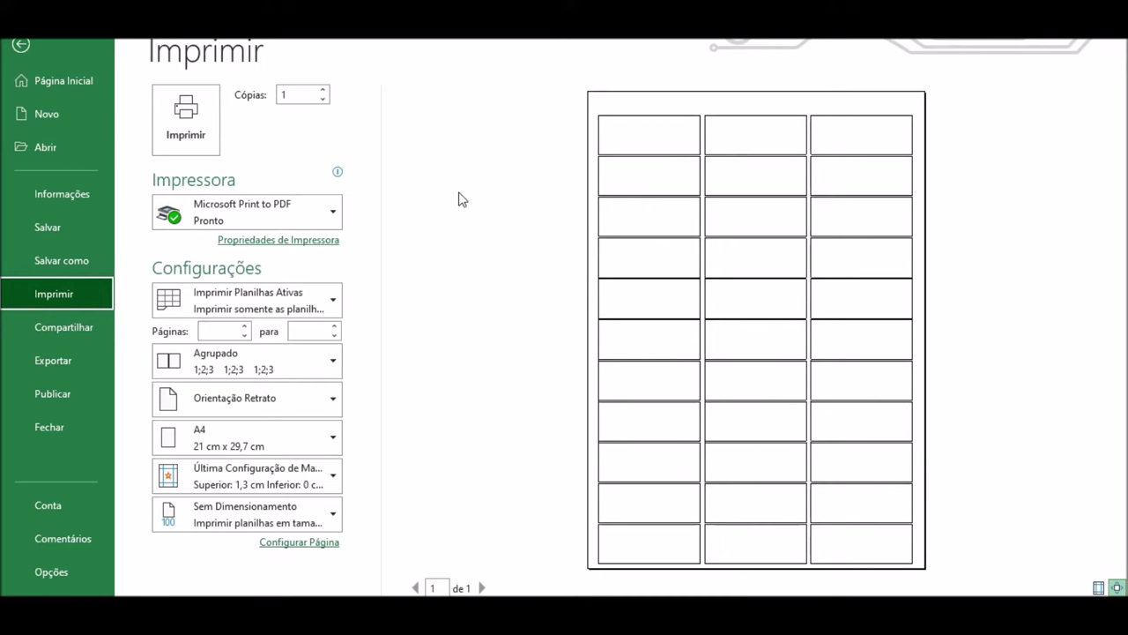
click(23, 48)
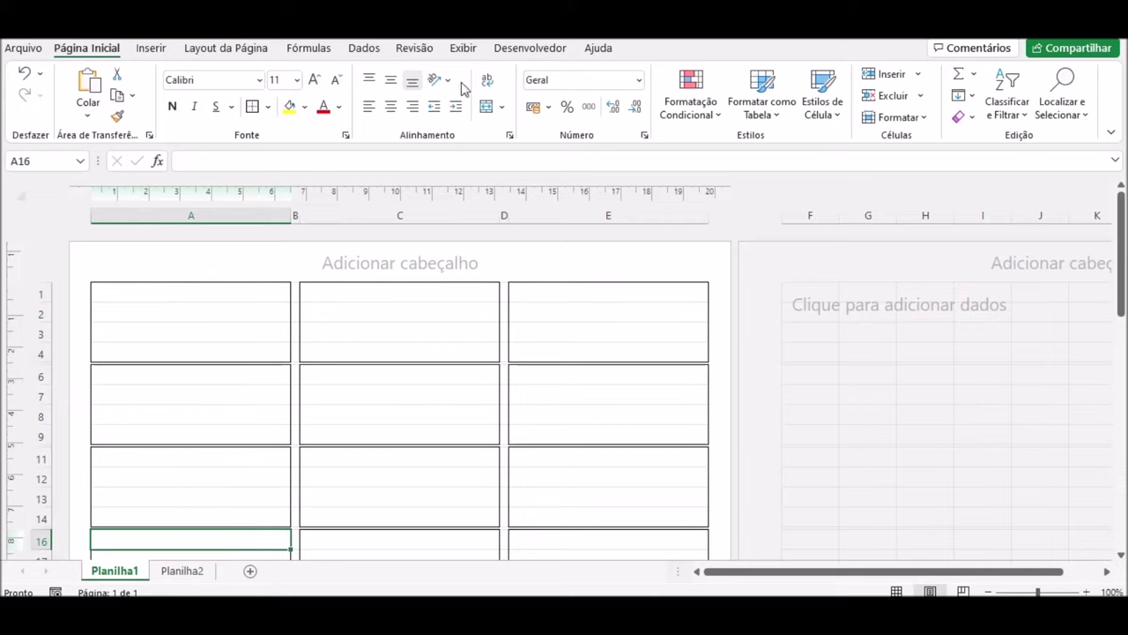
Step: Turn off Linhas de Grade and select the label grid from A1 across columns A to E
click(463, 50)
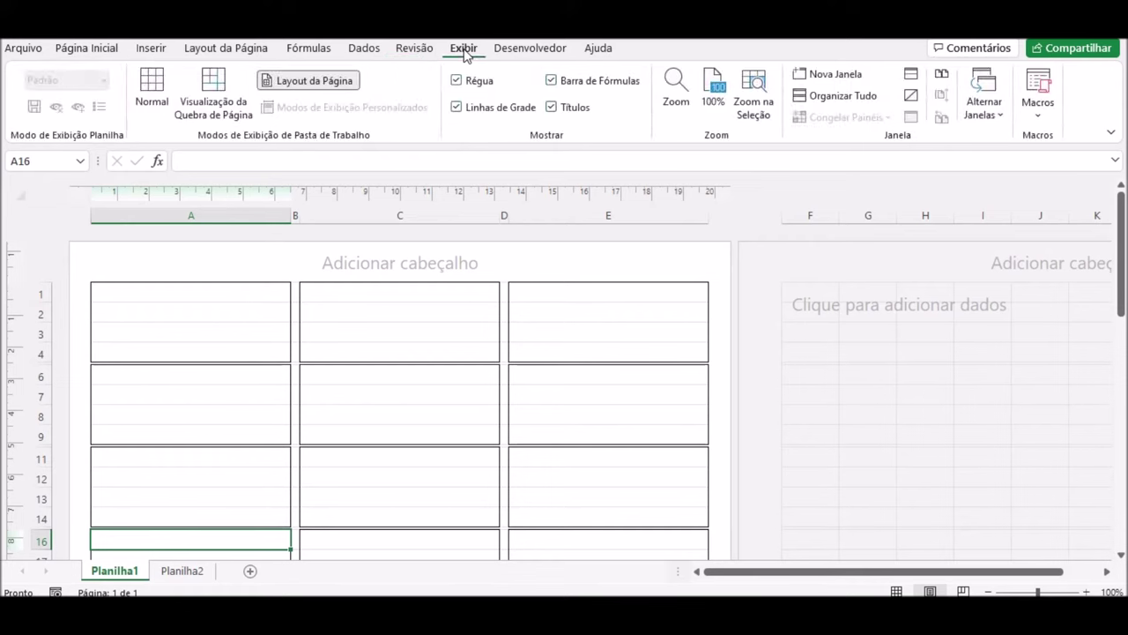
click(458, 110)
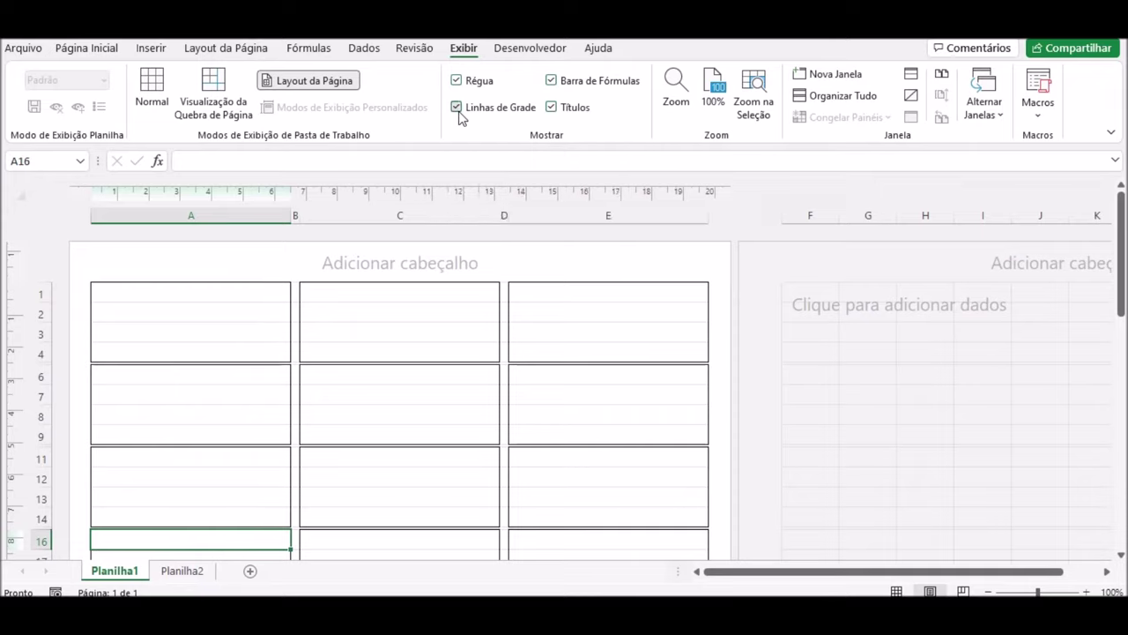
click(150, 292)
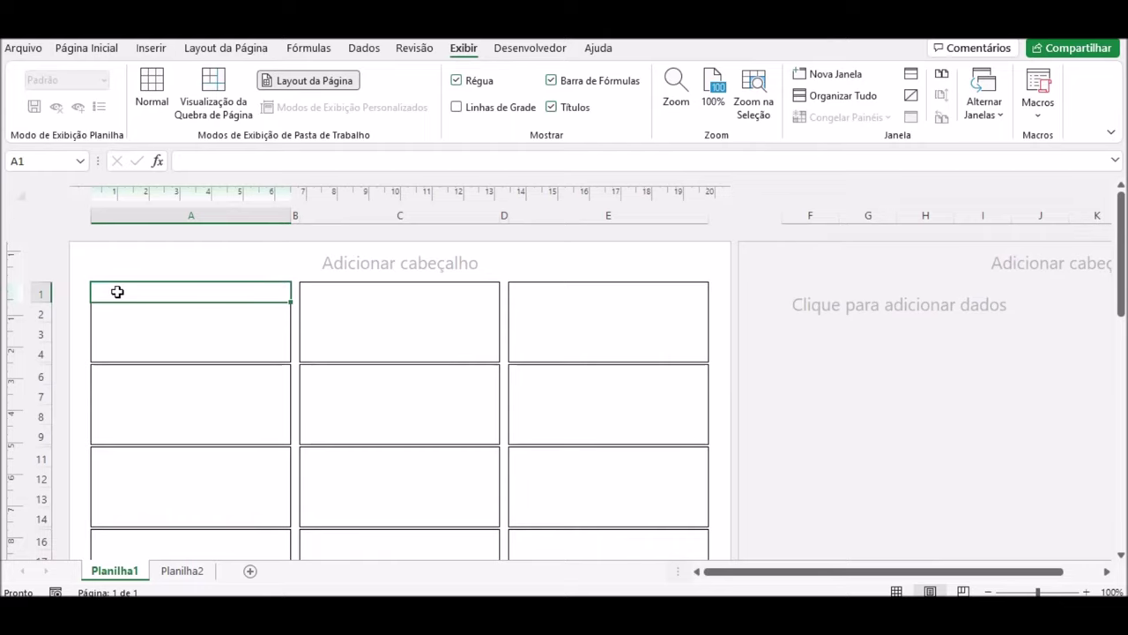
mouse_move(117, 292)
mouse_down()
mouse_move(479, 371)
mouse_move(710, 544)
mouse_up()
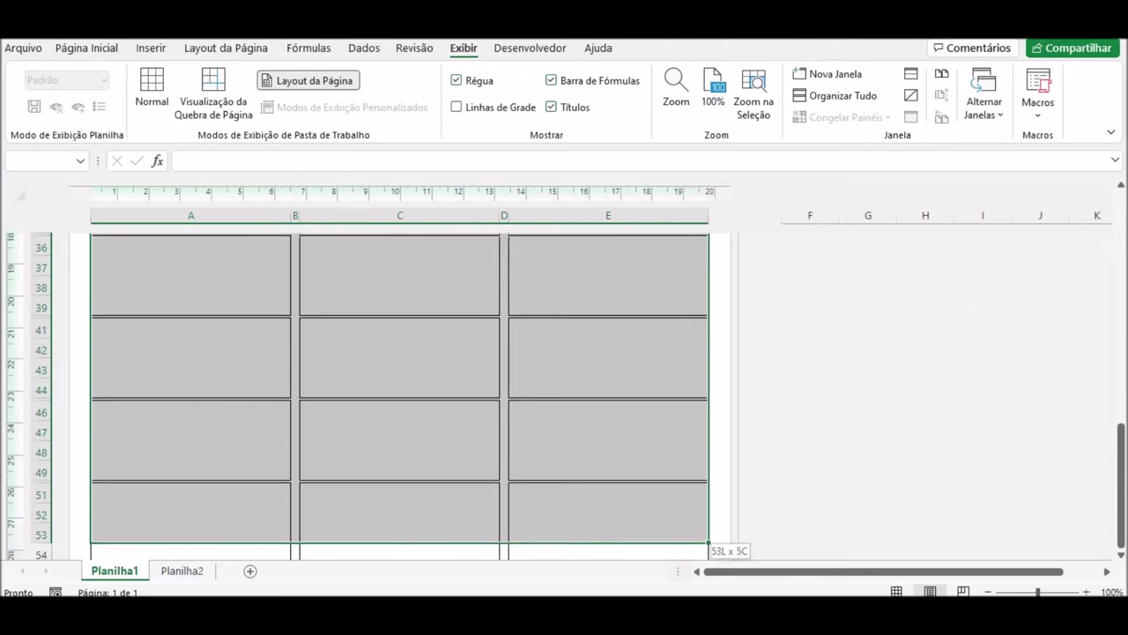
drag(710, 545, 582, 463)
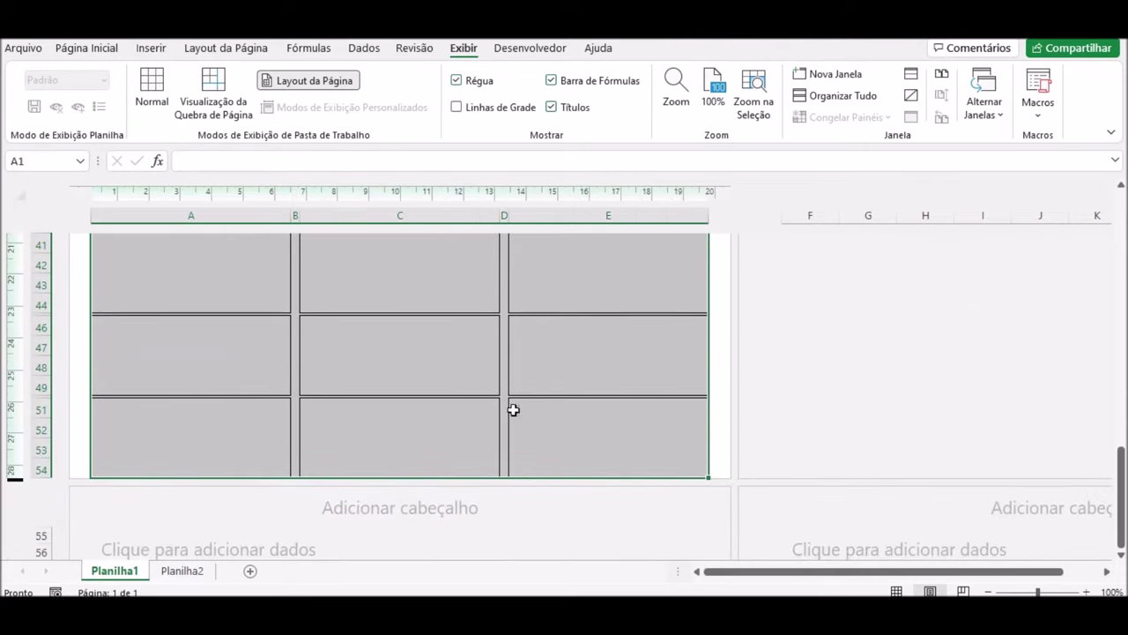
click(85, 48)
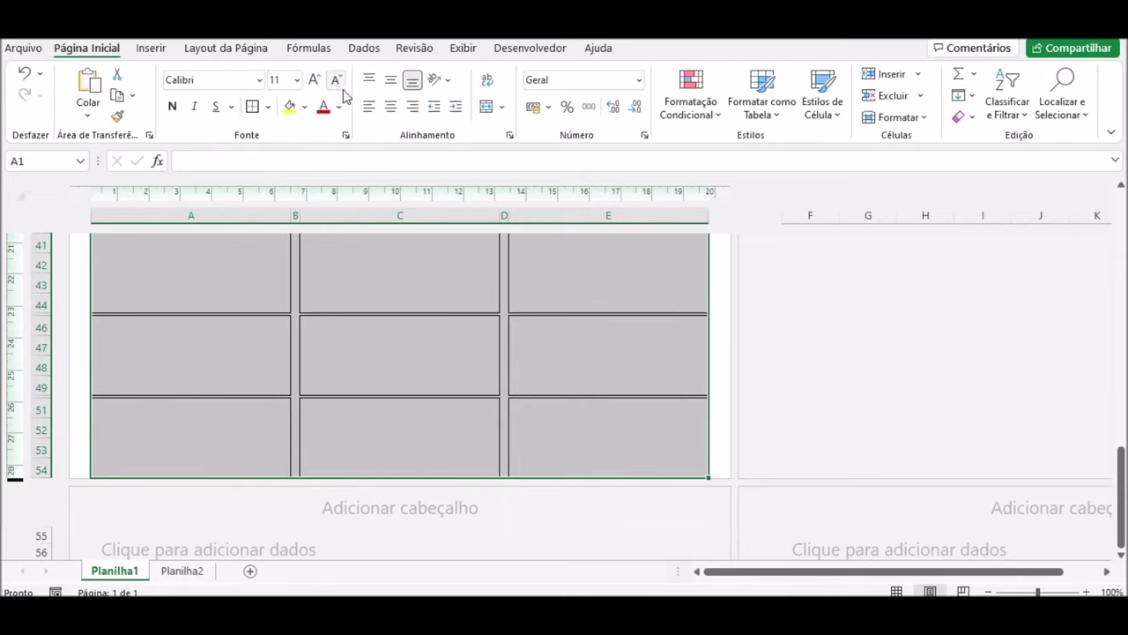
Step: Centre the label text vertically and horizontally, and set A1 to 10-point font
click(394, 80)
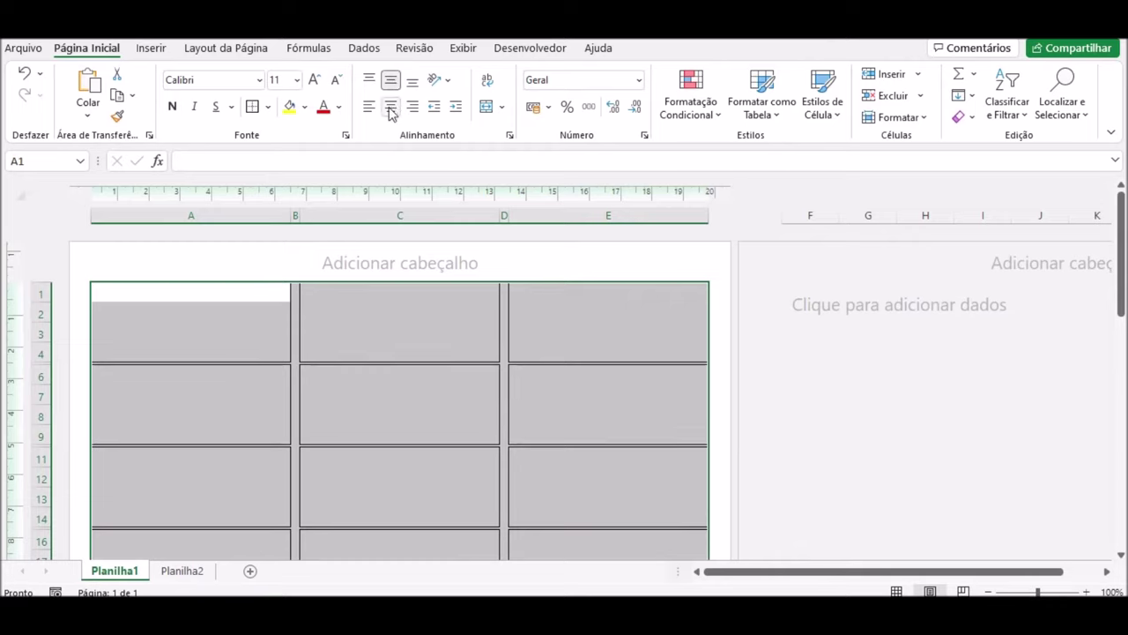
click(390, 108)
click(231, 292)
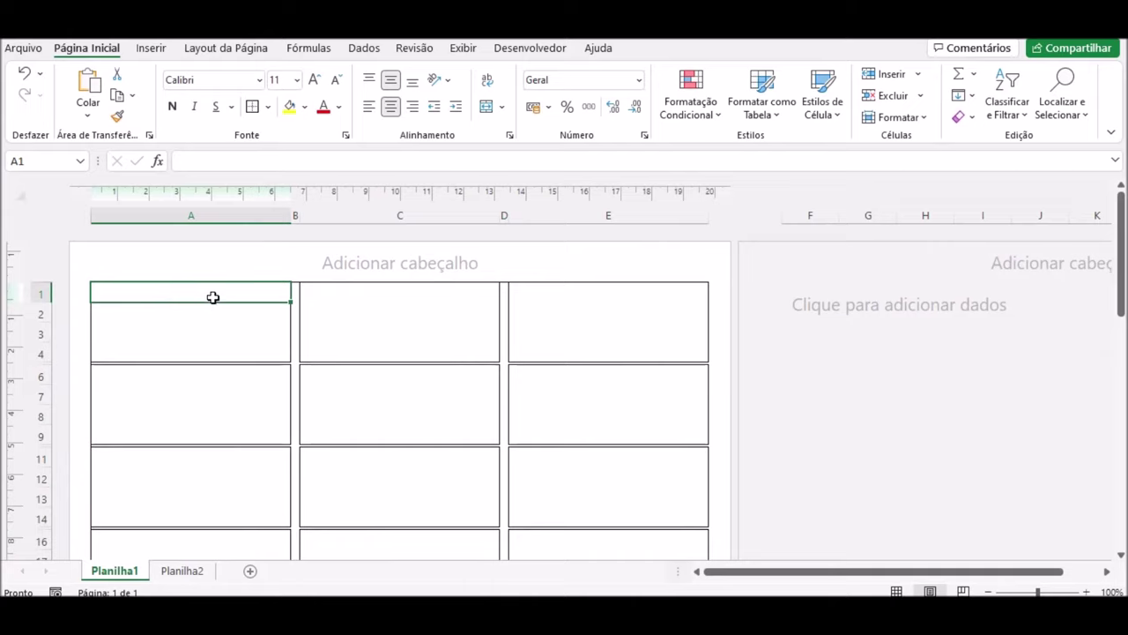
click(283, 80)
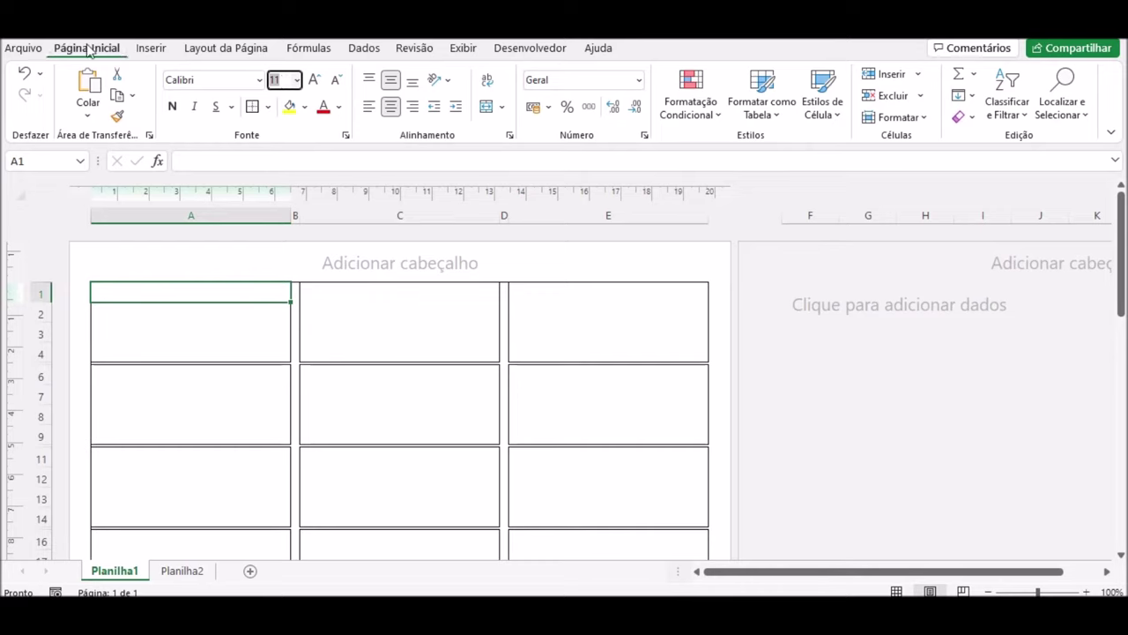
text(10)
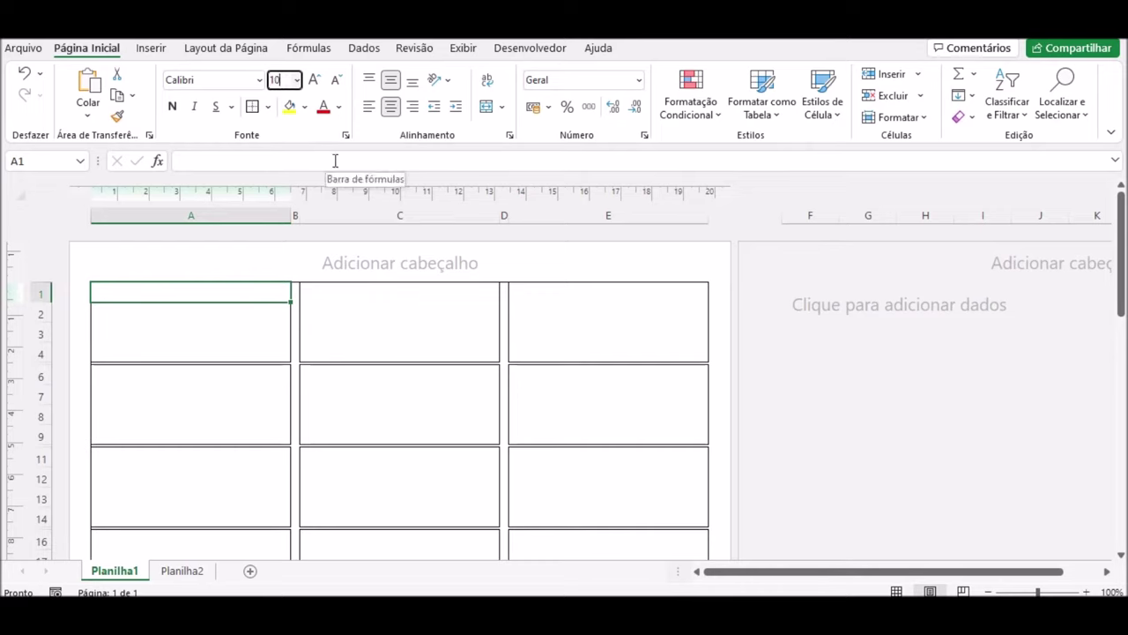
key(Return)
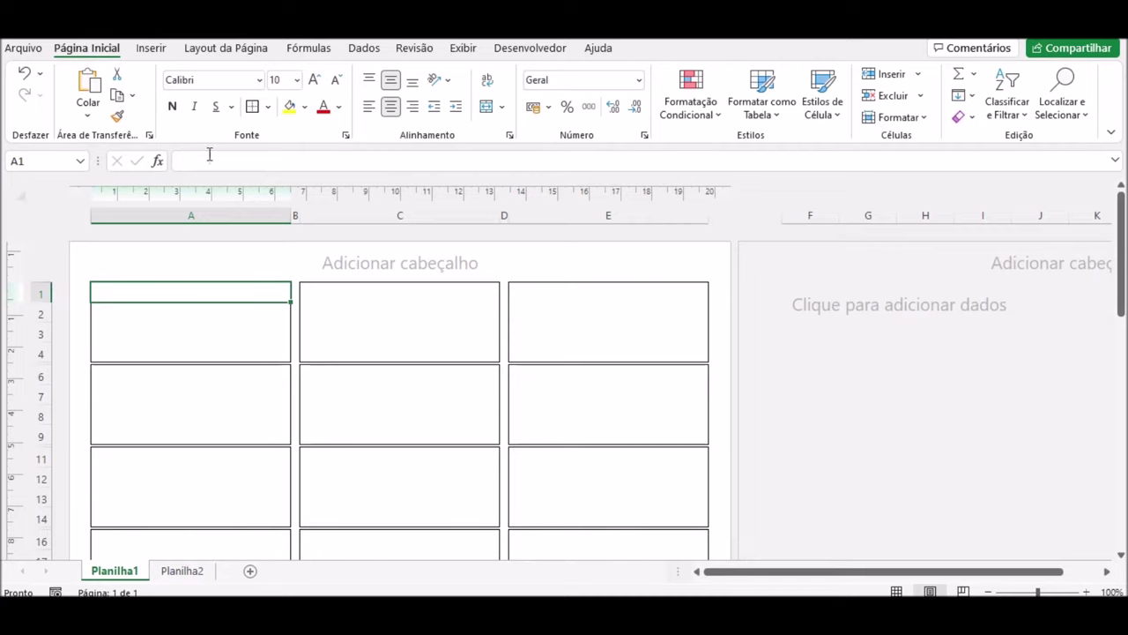
Step: Make the first label's top line in A1 bold
click(173, 108)
click(173, 110)
click(187, 374)
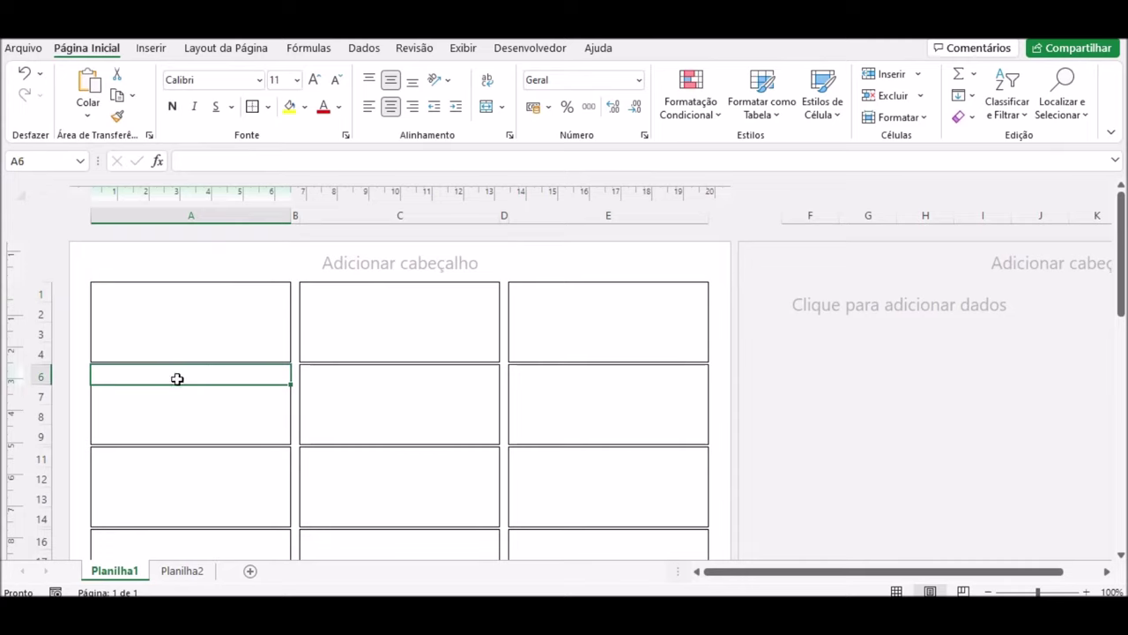
Step: Make the top label lines A6 and A11 bold at font size 10
click(282, 82)
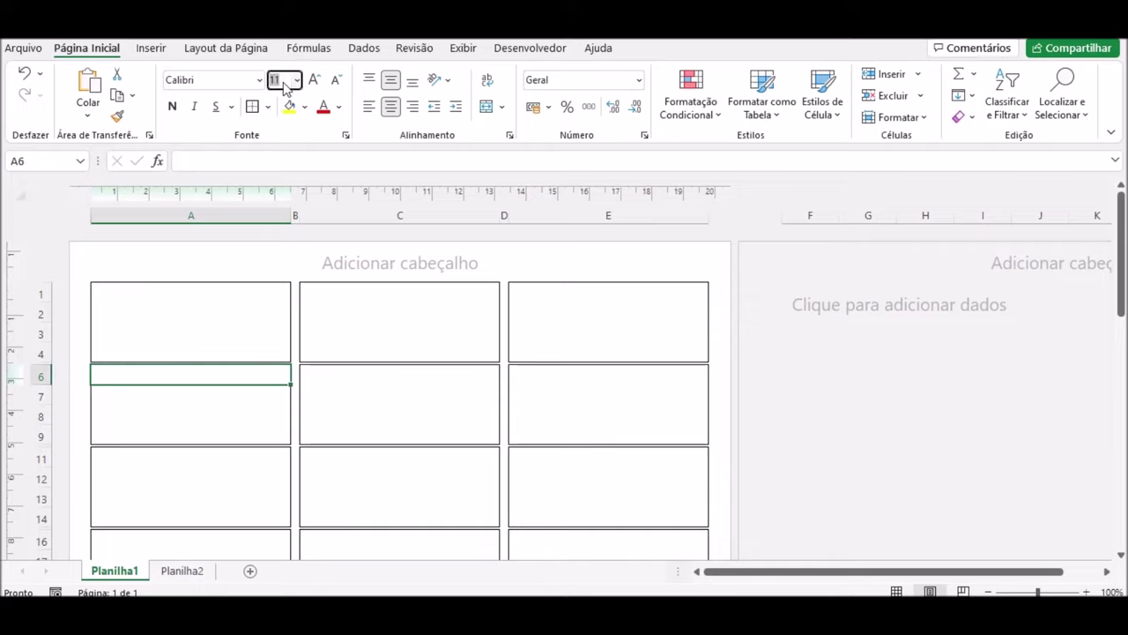
text(10)
key(Return)
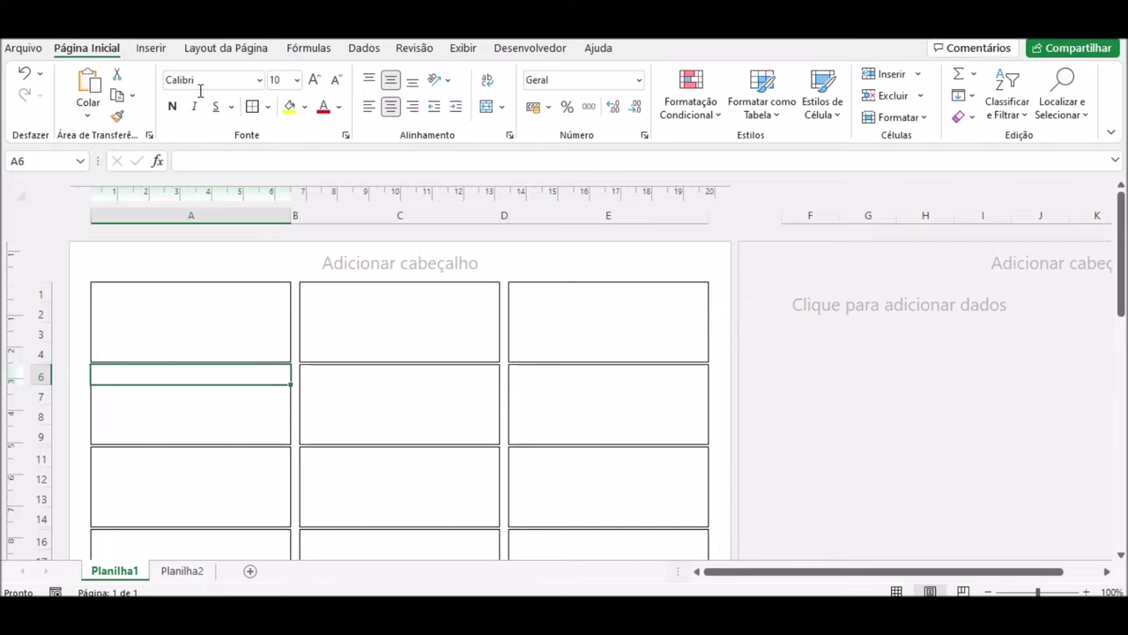
click(173, 106)
click(165, 458)
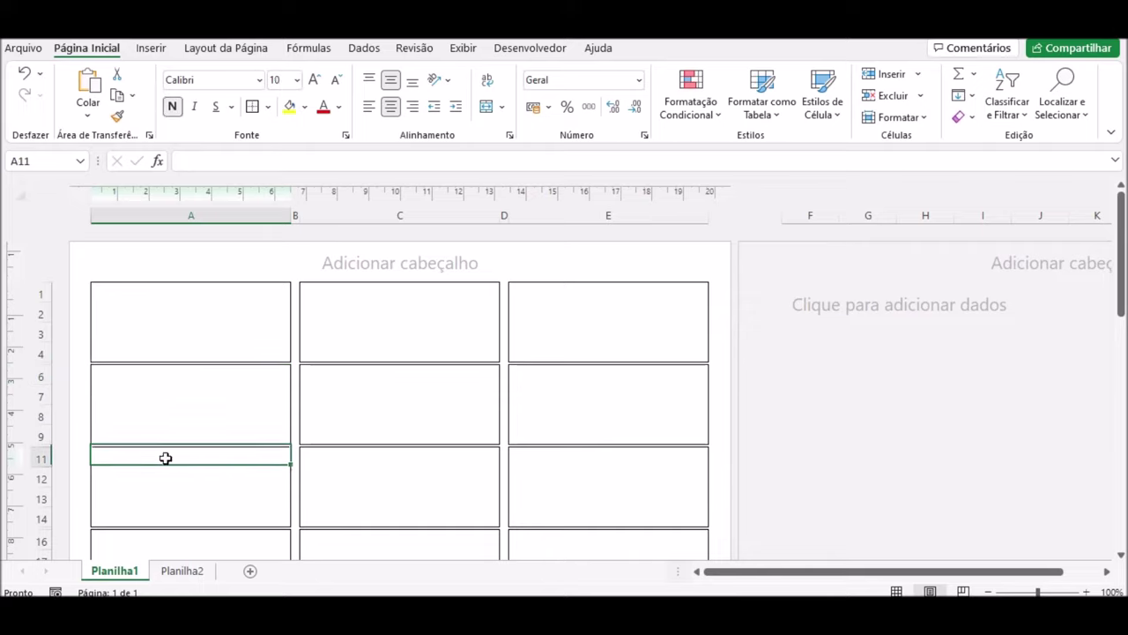
click(284, 80)
text(10)
key(Return)
click(173, 107)
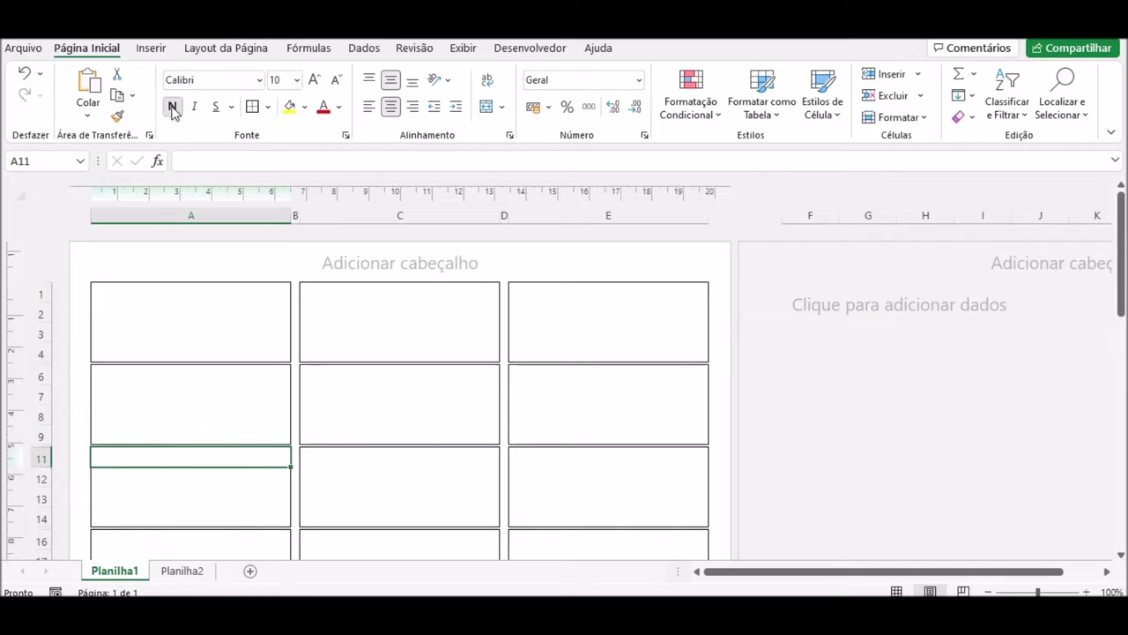
Step: Set the lower lines A2:A4 and A7:A9 of the first two labels to size 8
click(158, 311)
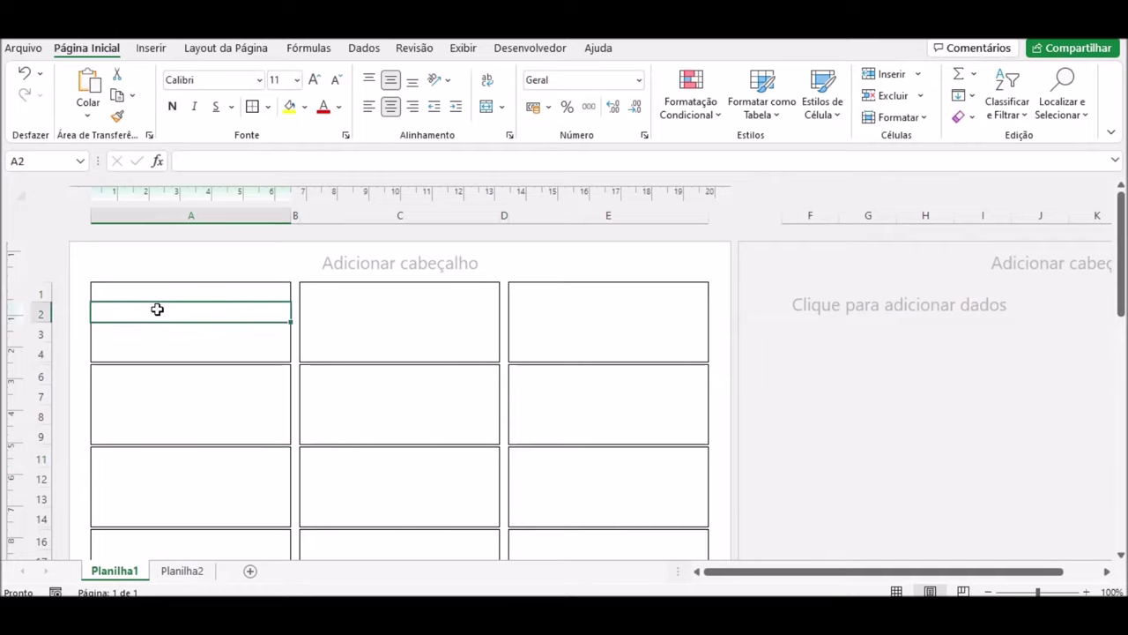
drag(175, 311, 171, 348)
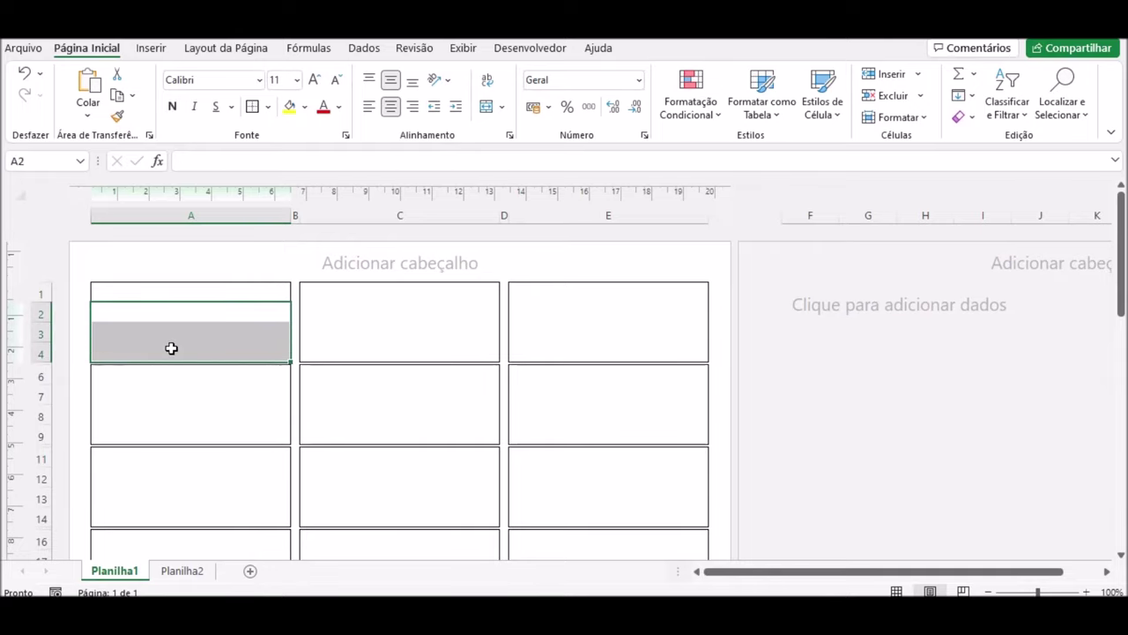
click(283, 79)
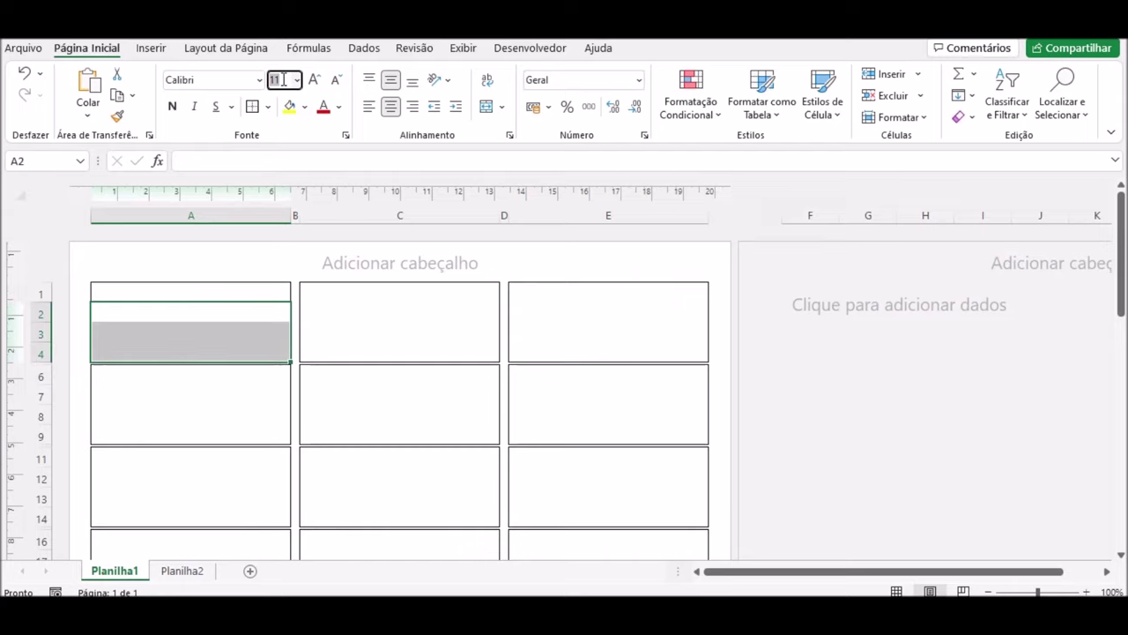
text(8)
key(Return)
click(209, 375)
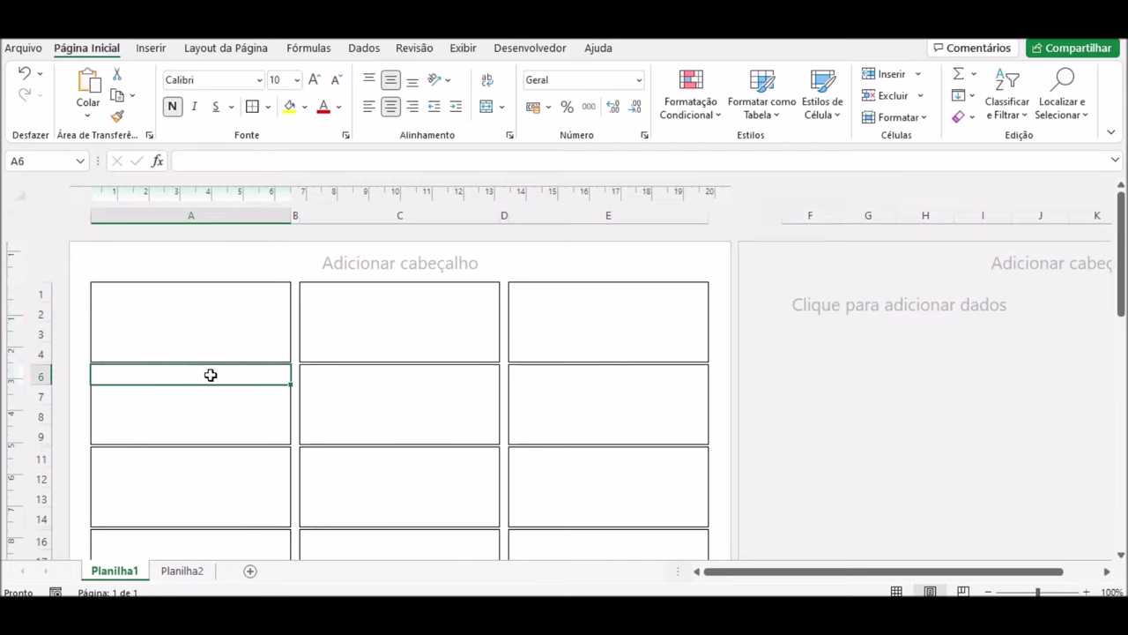
drag(189, 394, 182, 433)
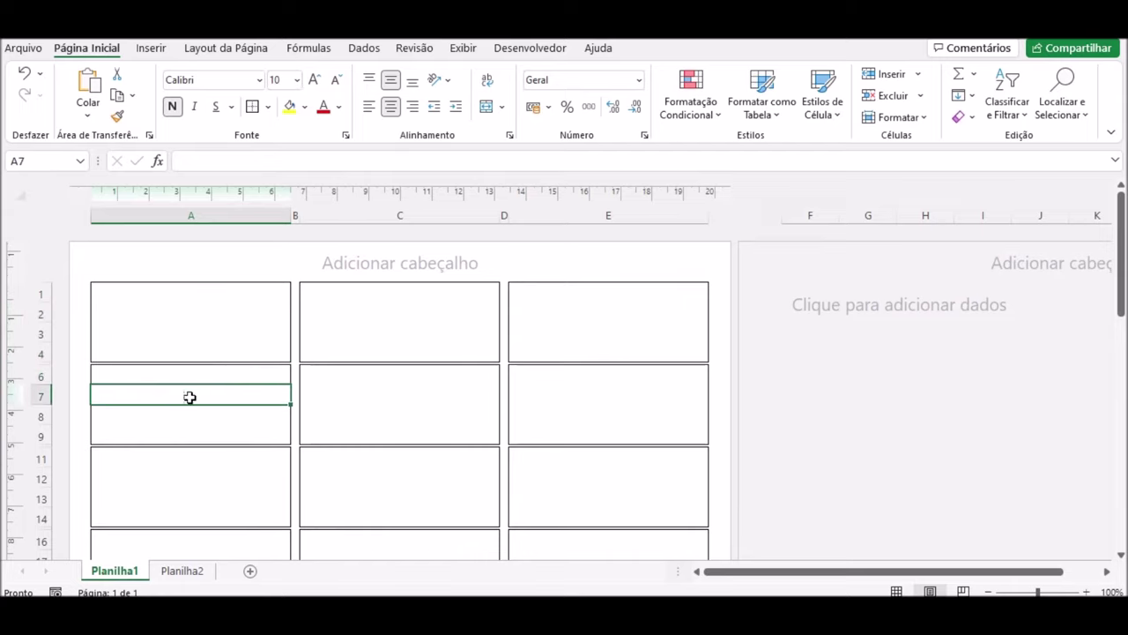
drag(182, 432, 182, 433)
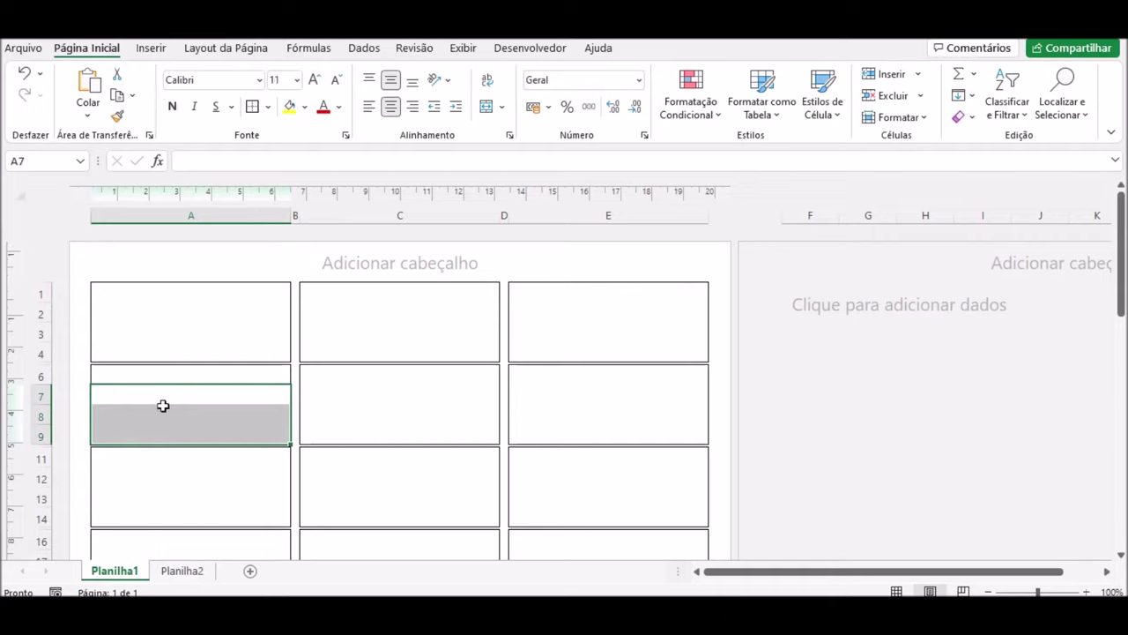
click(281, 80)
text(8)
key(Return)
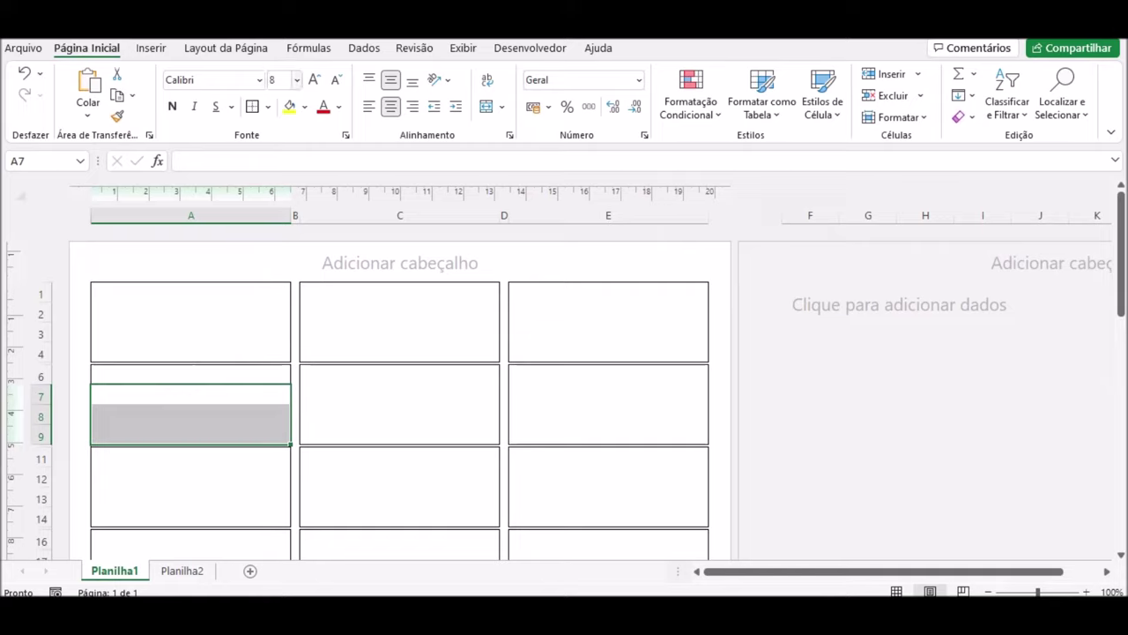
Step: Set the third label's lower lines A12:A14 to font size 8
click(194, 457)
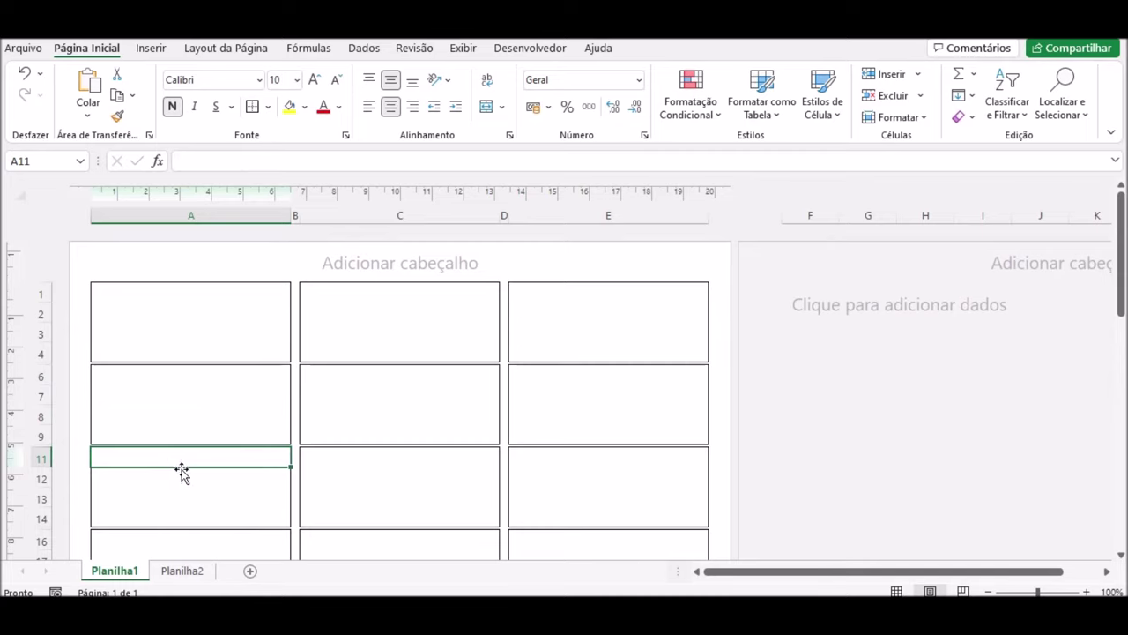
drag(182, 479, 181, 511)
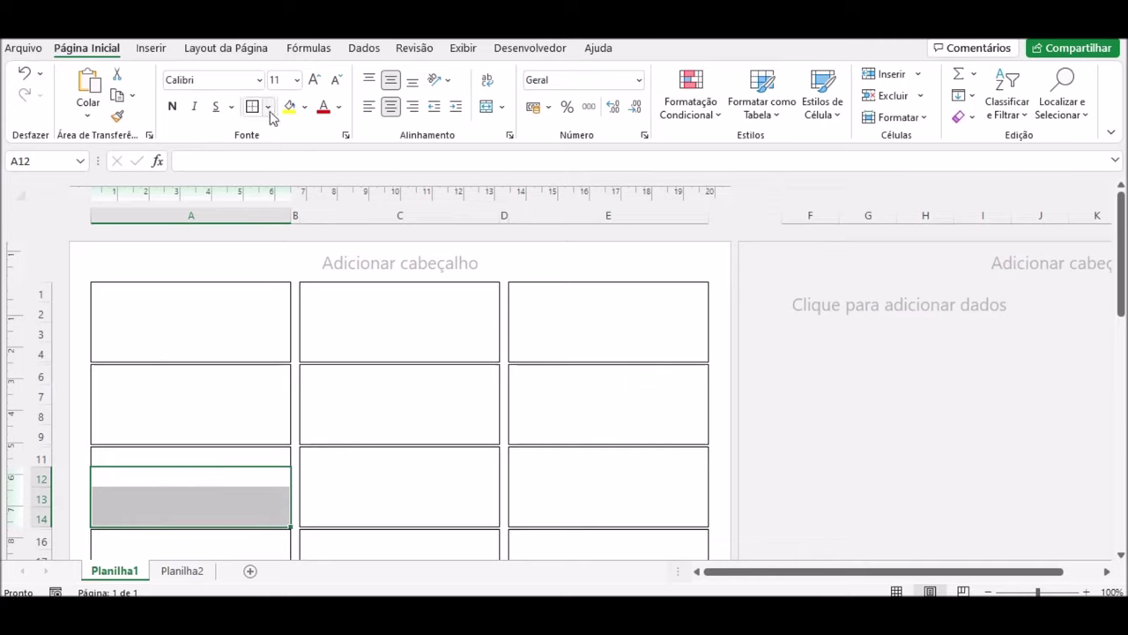
click(275, 79)
text(8)
key(Return)
click(214, 292)
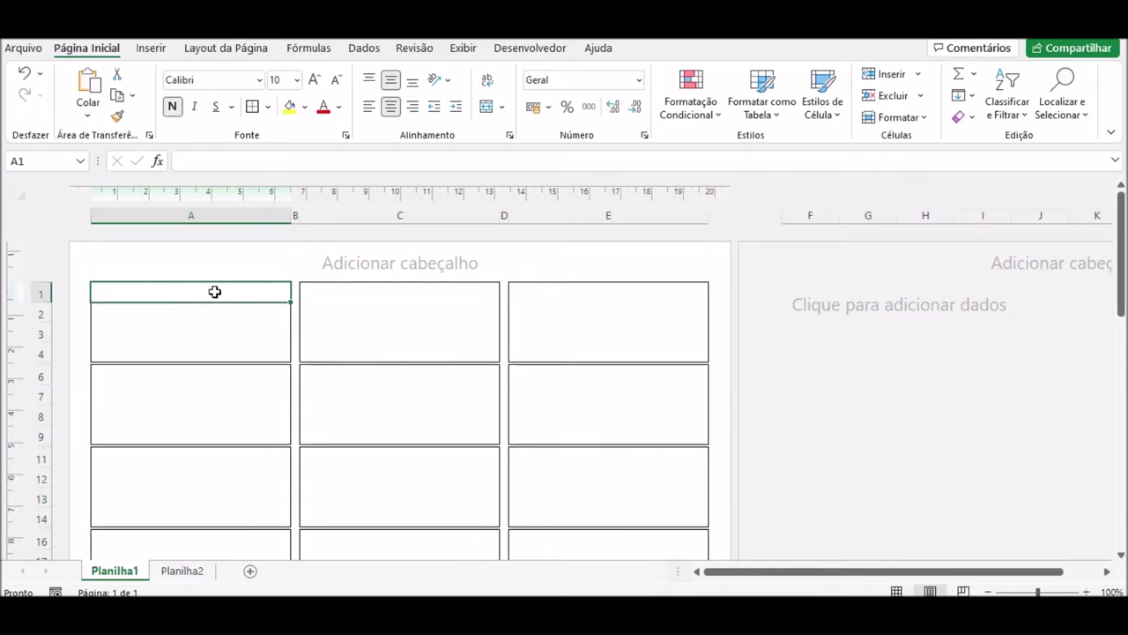
Step: Undo the last change and rename the first sheet to 'Etiquetas'
key(ctrl+z)
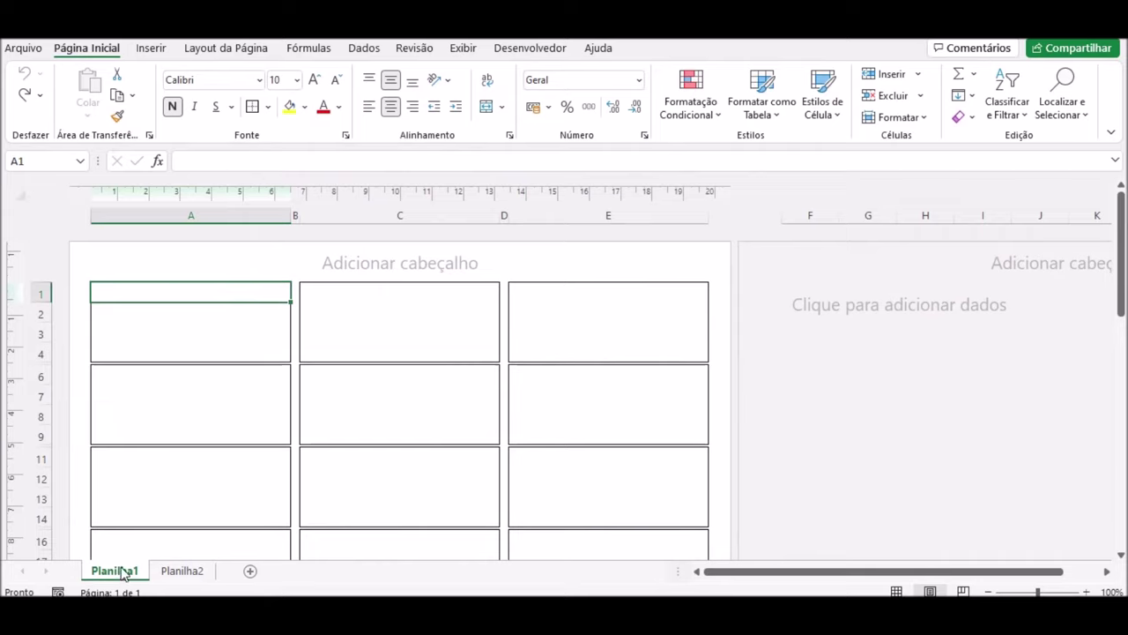
right_click(122, 572)
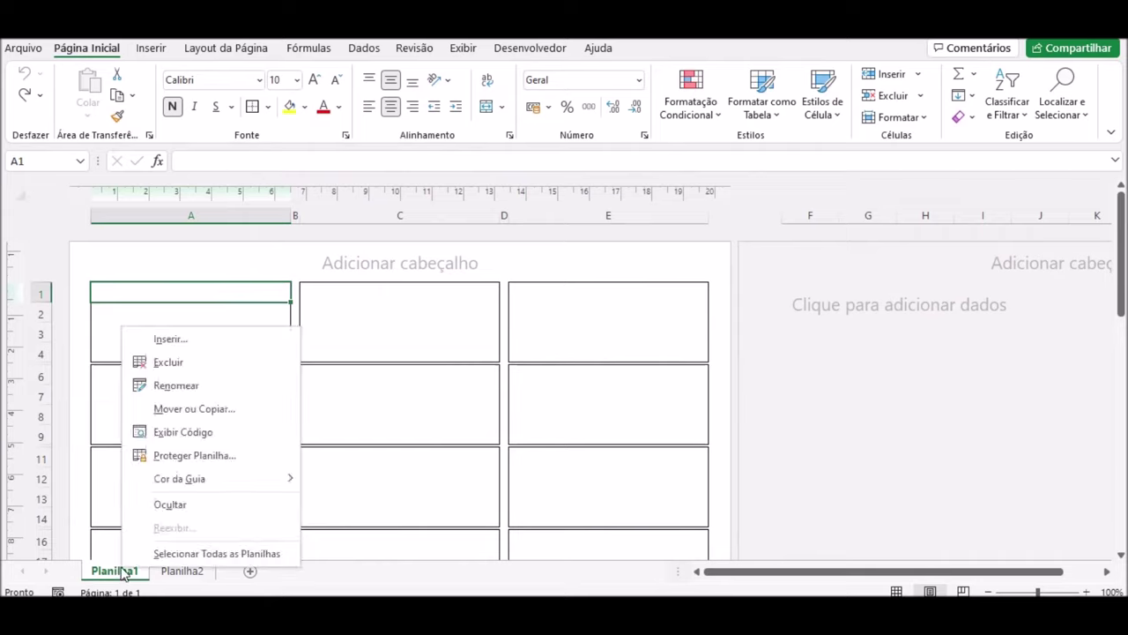
click(176, 385)
text(Etiquetas)
key(Return)
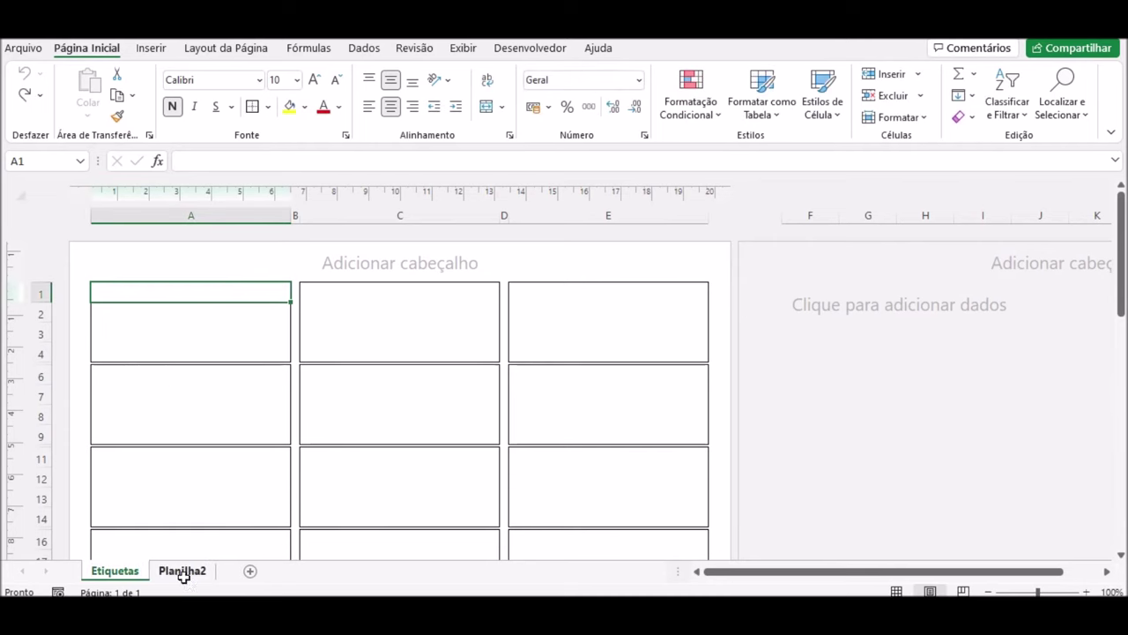
Step: Rename the second sheet to 'Clientes' and return to the Etiquetas sheet
right_click(188, 582)
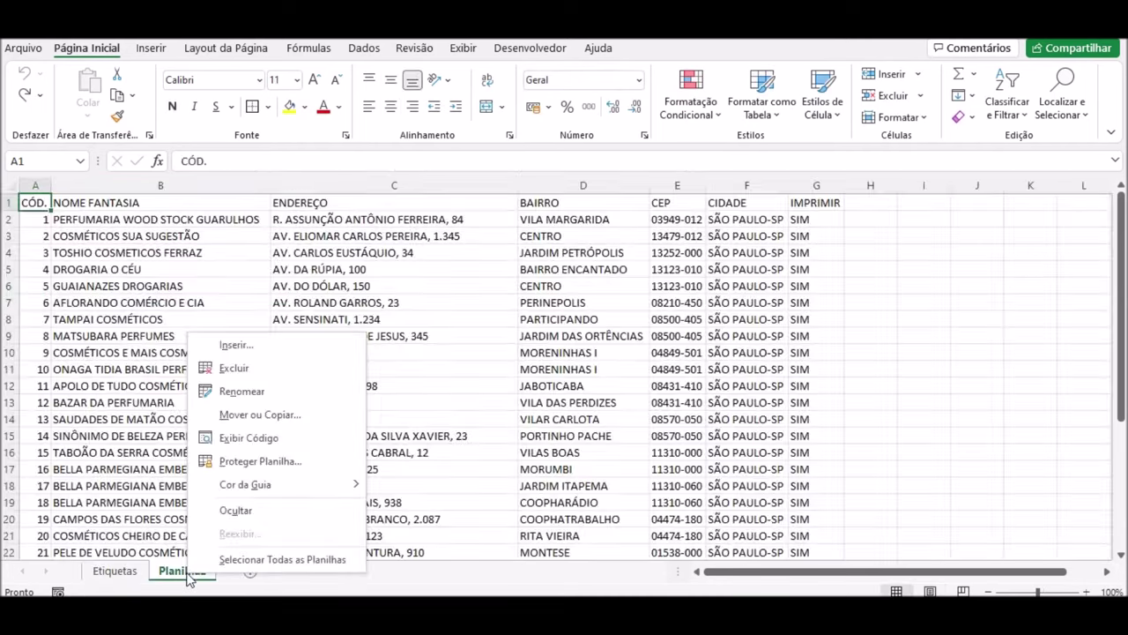
click(279, 398)
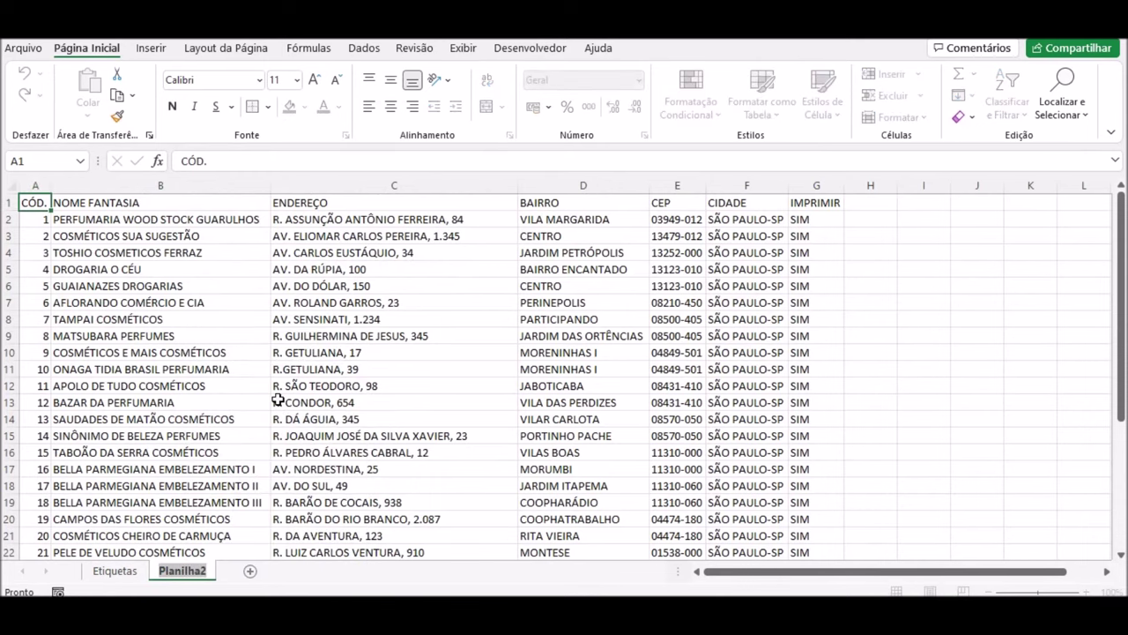
text(Clientes)
key(BackSpace)
text(s)
key(Return)
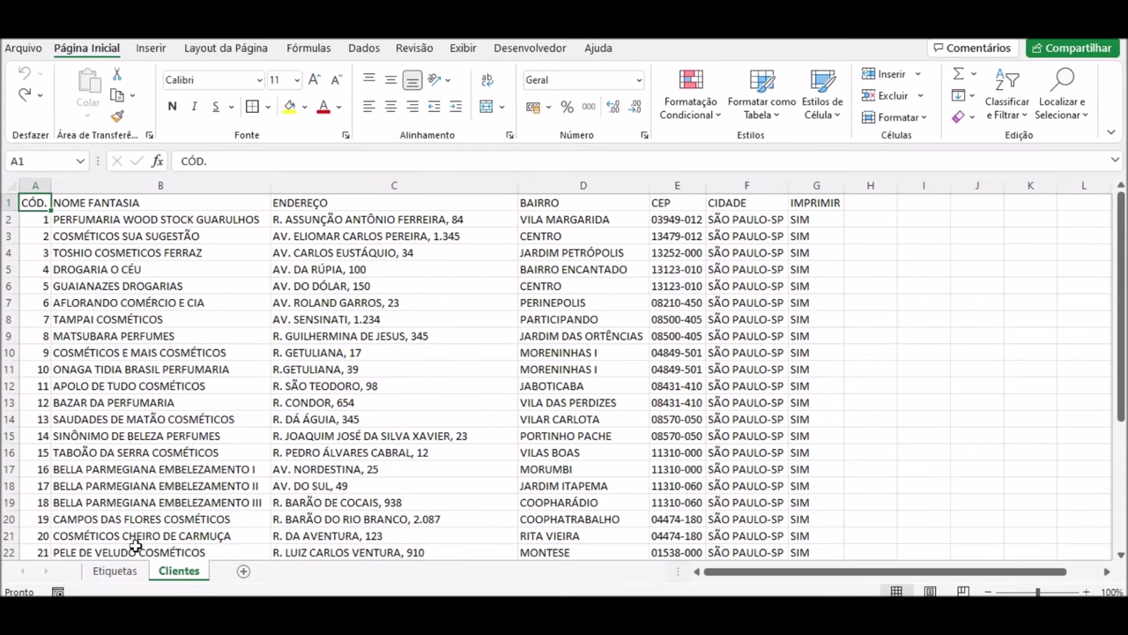
click(124, 573)
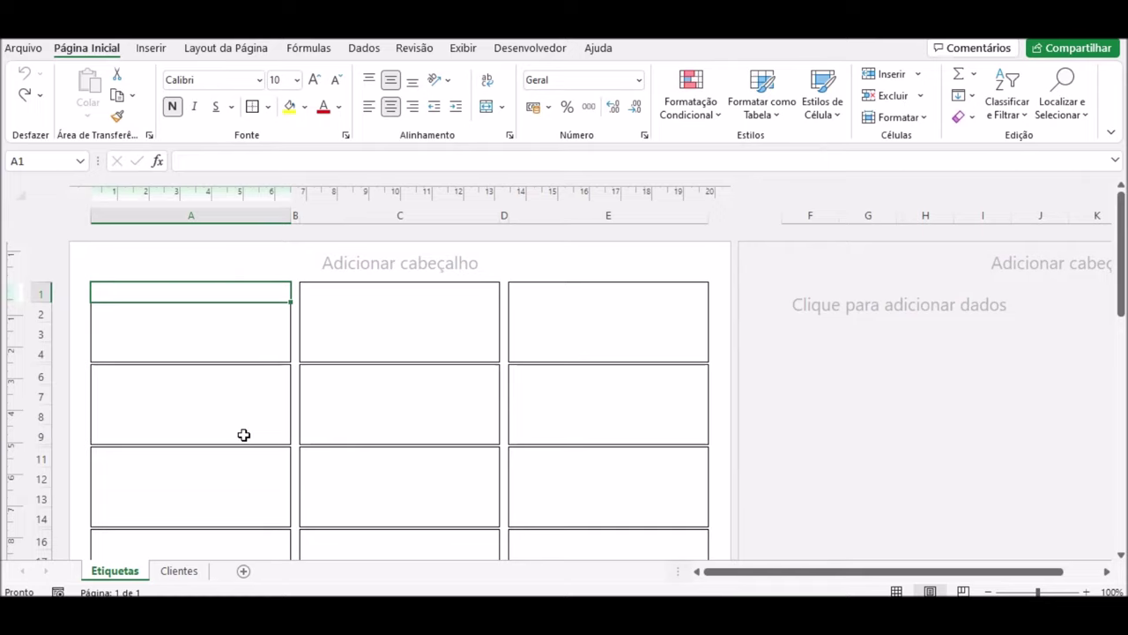
Step: In Etiquetas A1, start the formula =SE(Clientes!G2 referencing the first client's IMPRIMIR value
text(=)
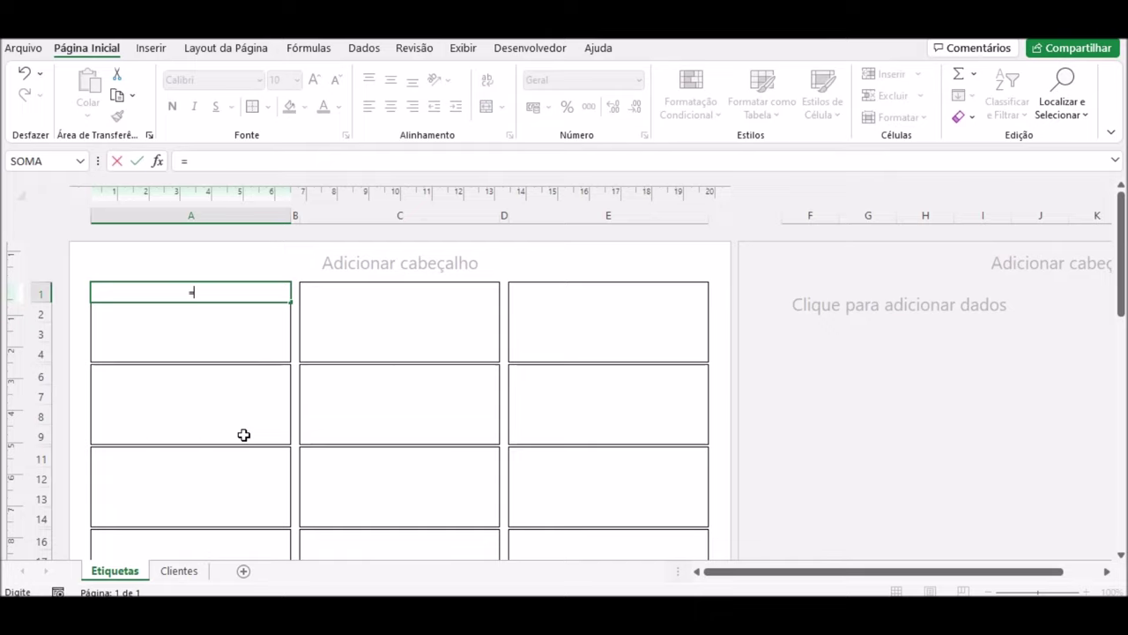
text(SE()
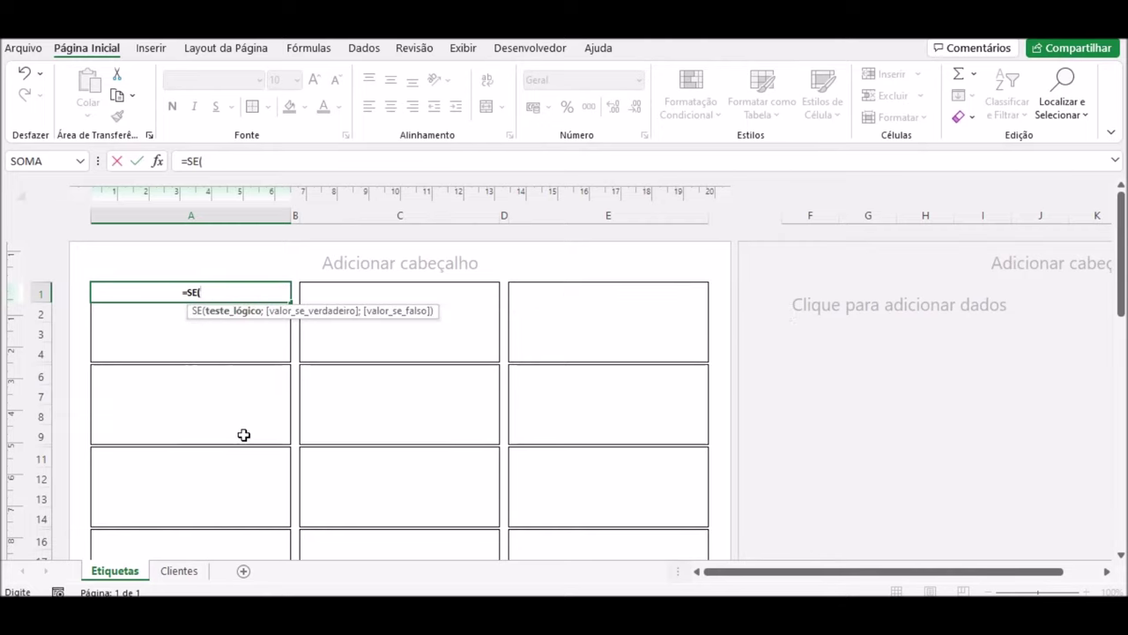
click(188, 578)
click(816, 220)
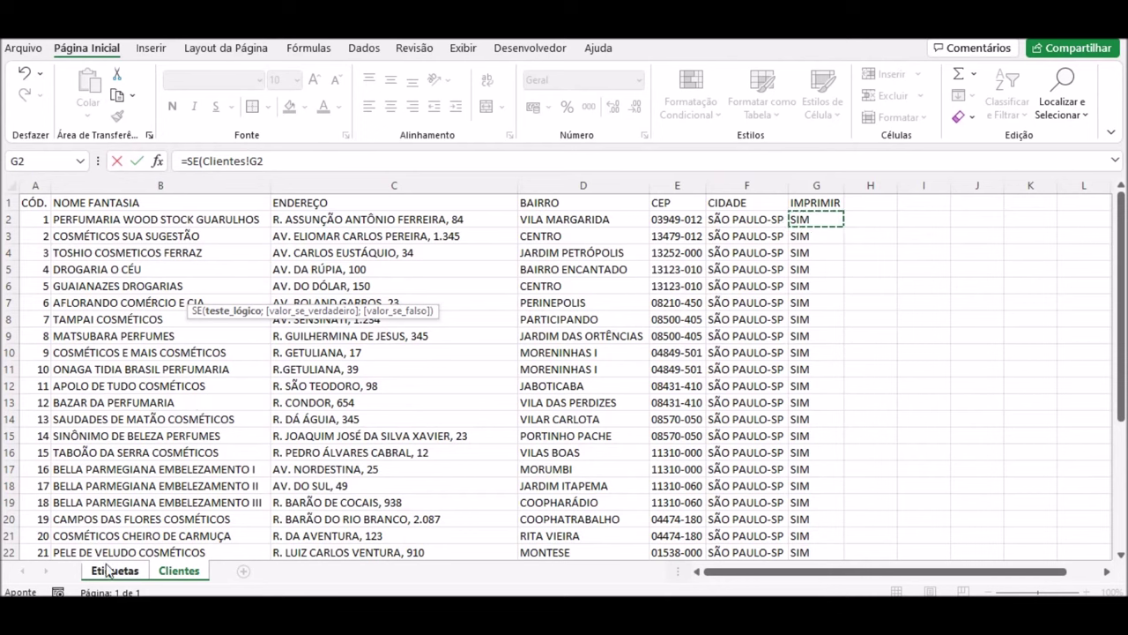